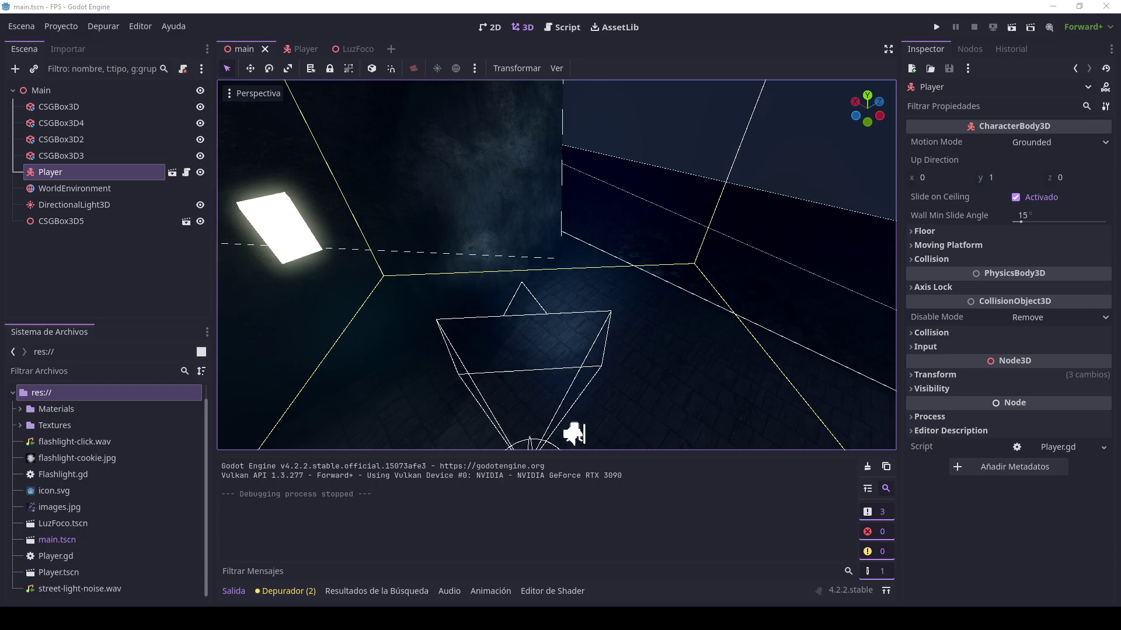
- Orbit the room view and run the project to test the game
mouse_move(601, 339)
middle_down()
mouse_move(528, 306)
mouse_move(674, 279)
middle_up()
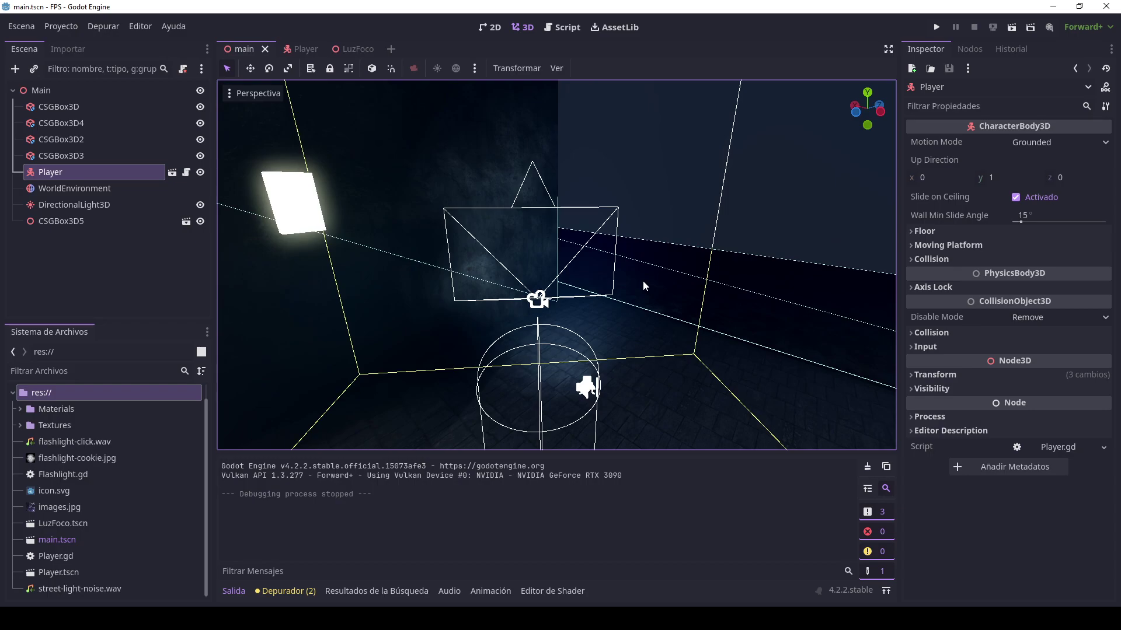
click(936, 28)
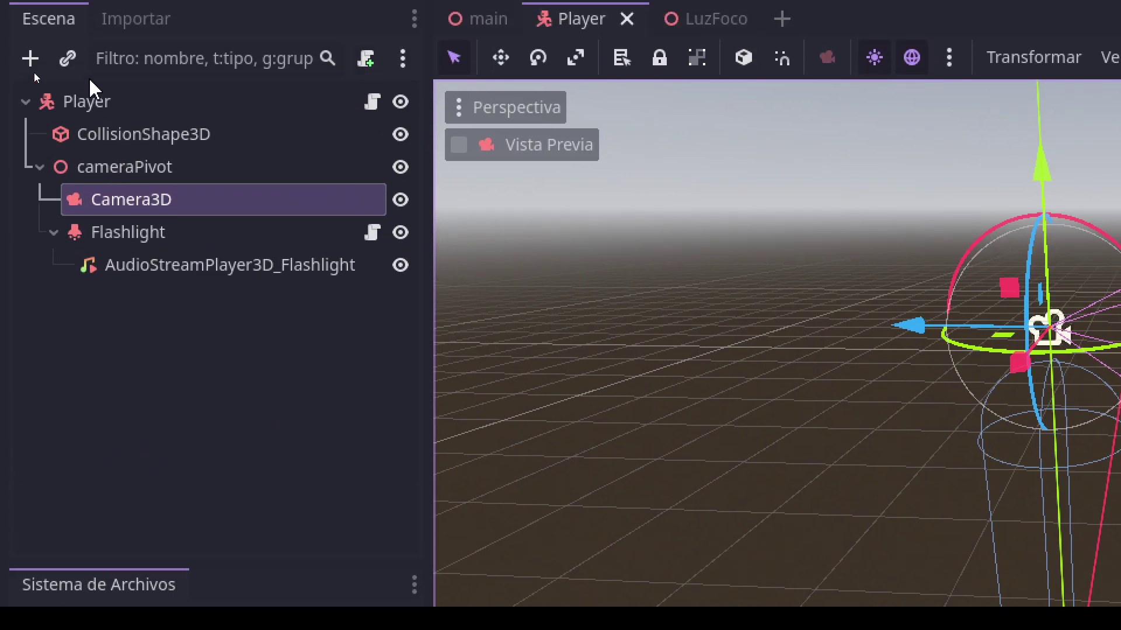
- Inspect the Player, cameraPivot, Camera3D and Flashlight nodes, then open Player.gd in the script editor
click(49, 93)
click(132, 184)
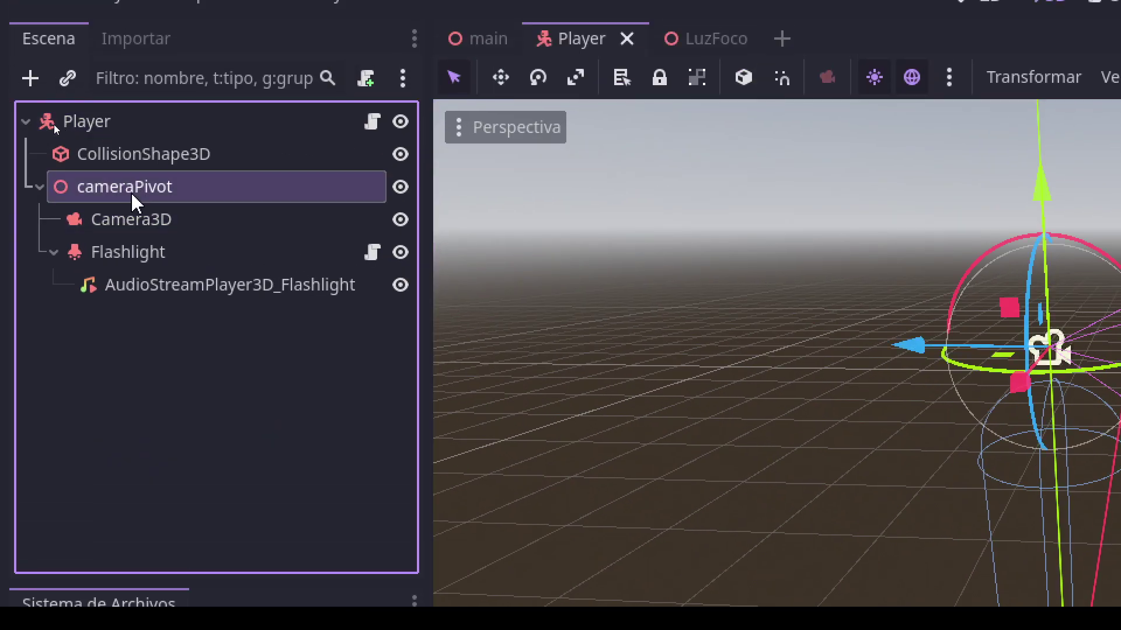
click(143, 218)
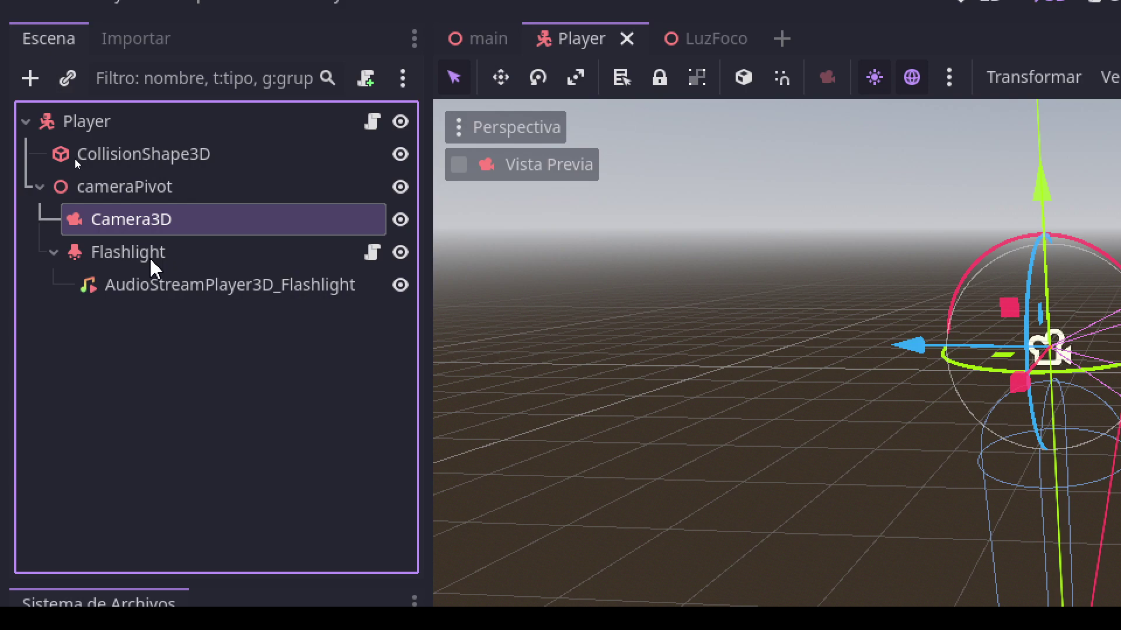
click(151, 263)
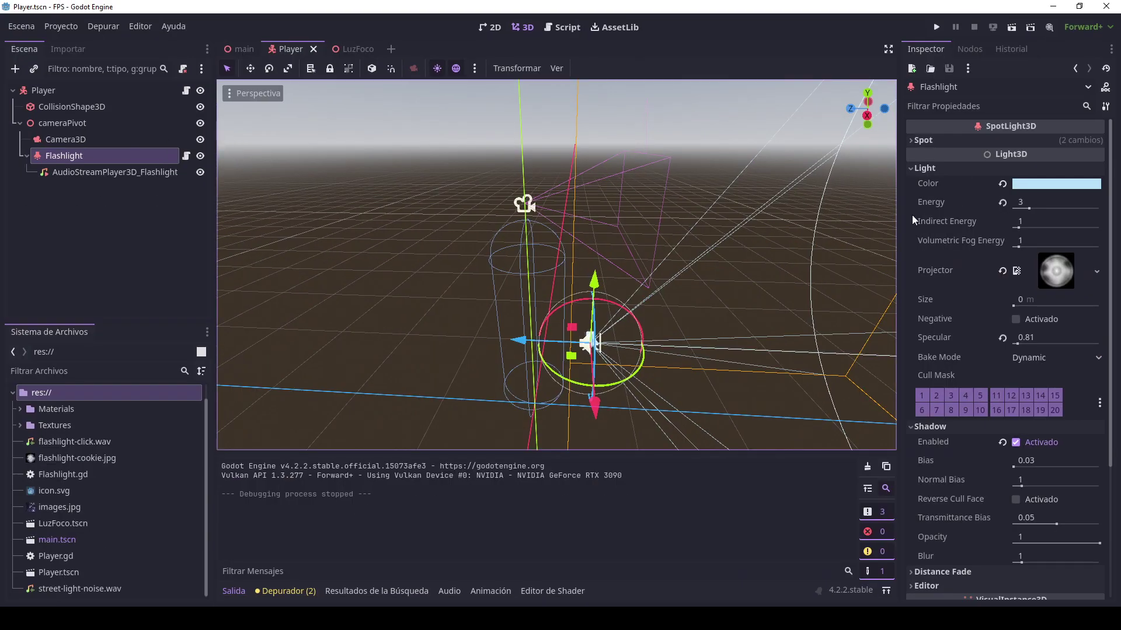
click(74, 136)
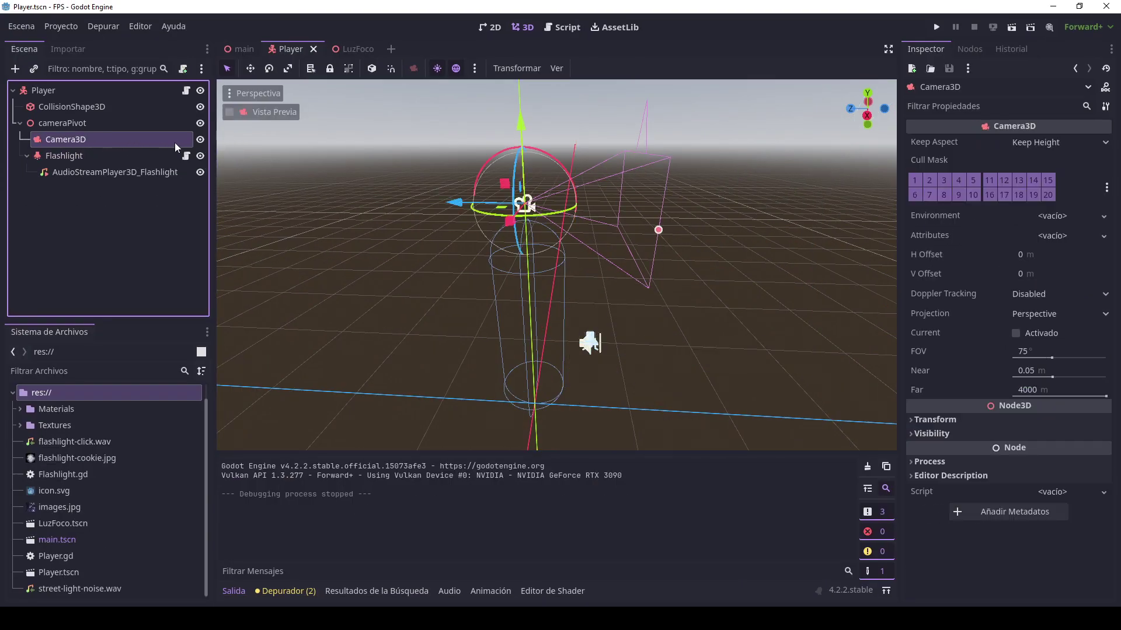
click(555, 30)
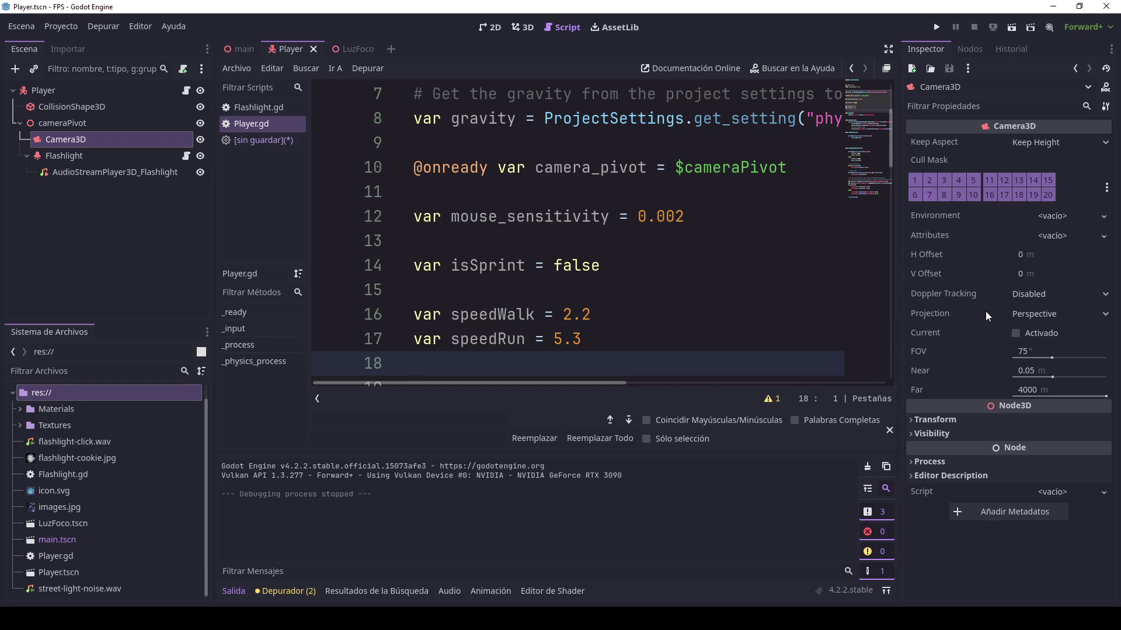
- Switch to the main scene's 3D view and enable Vista Previa Cinemática in the Perspectiva menu
click(227, 50)
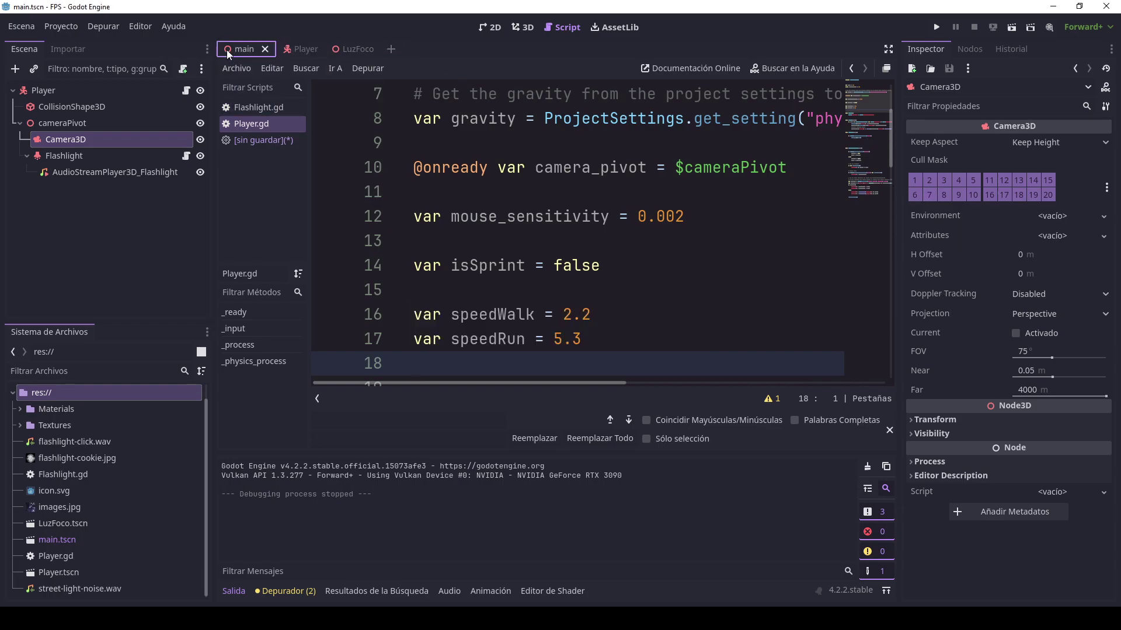
click(523, 27)
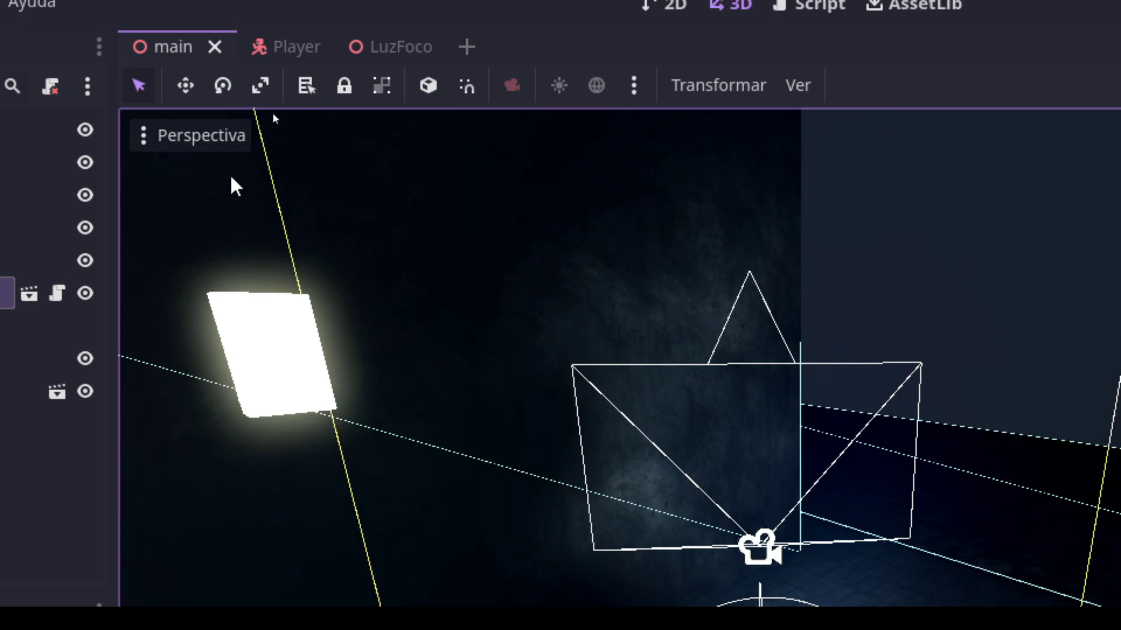
drag(257, 152, 178, 178)
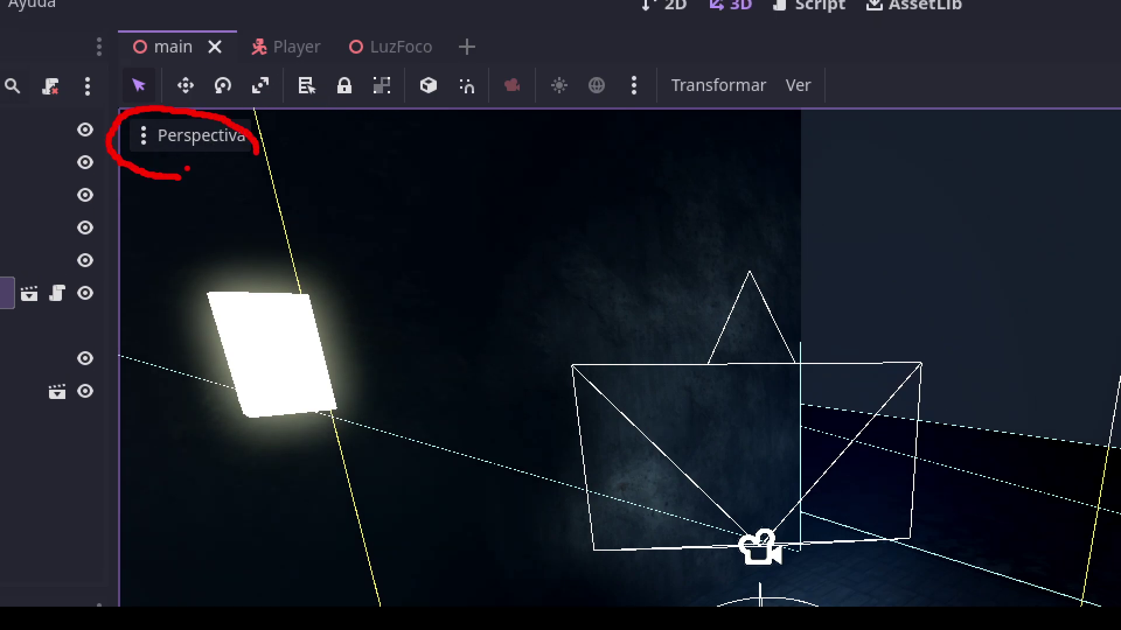
click(179, 136)
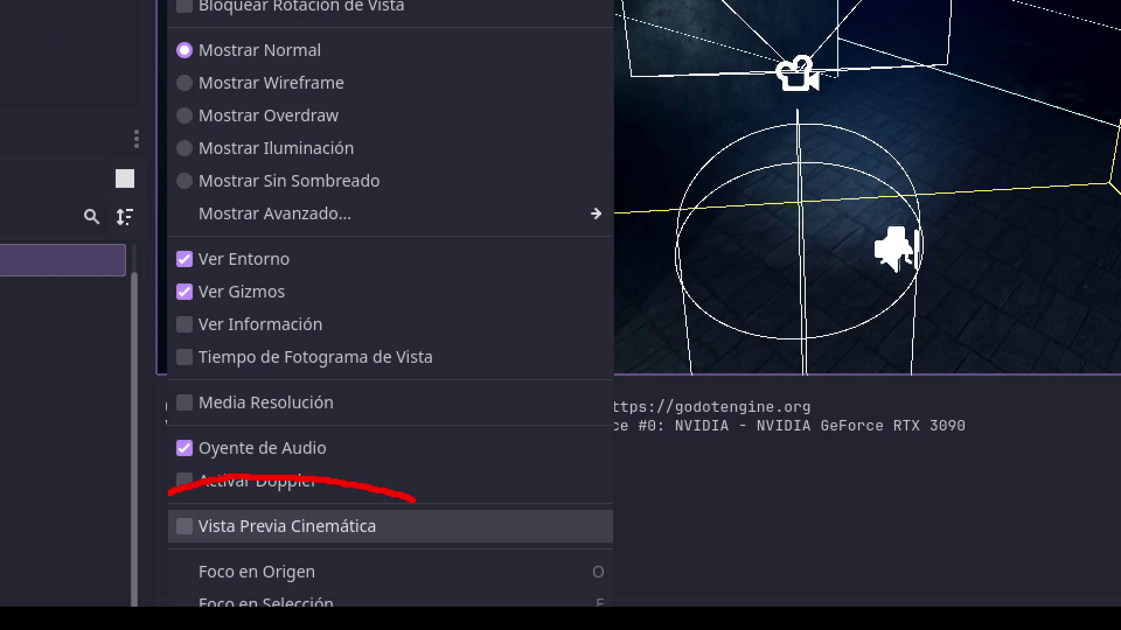
key(Escape)
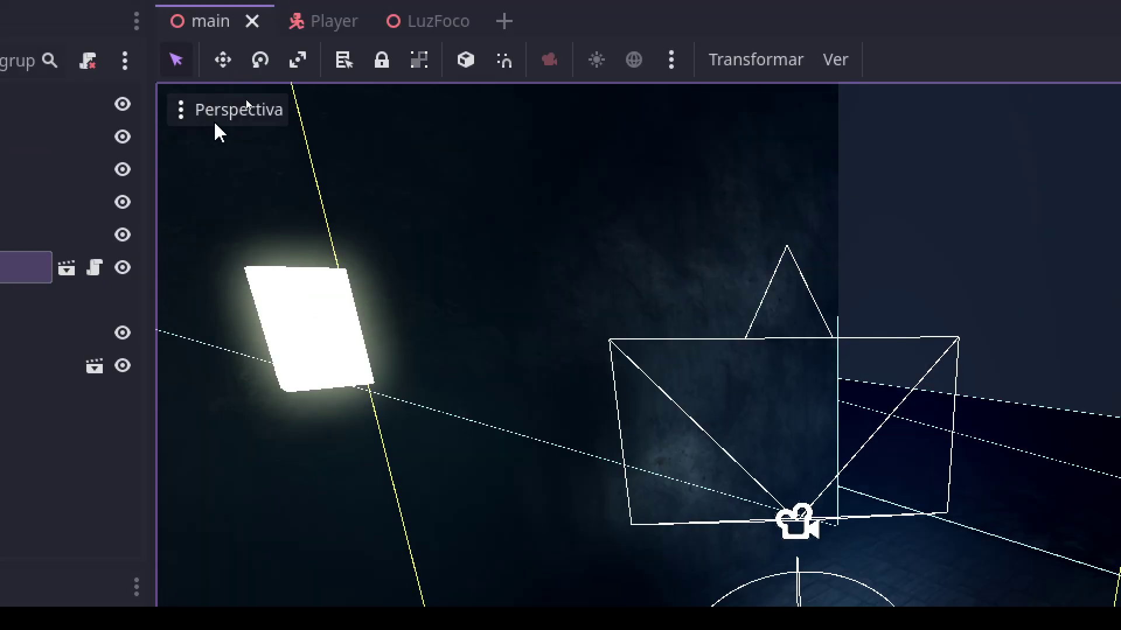
click(220, 113)
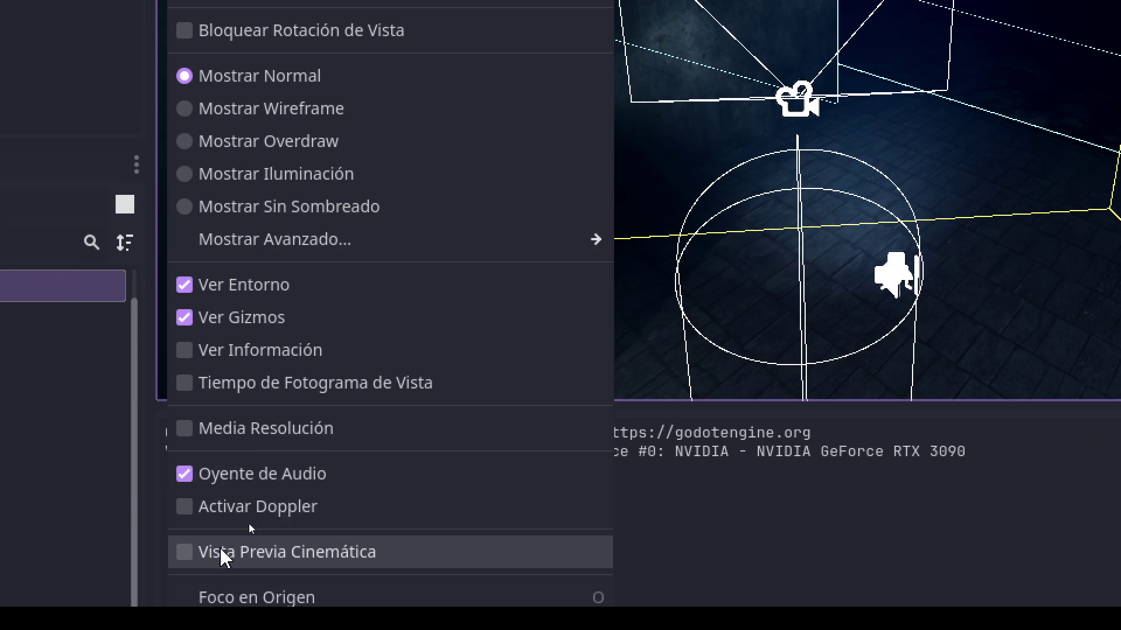
click(222, 552)
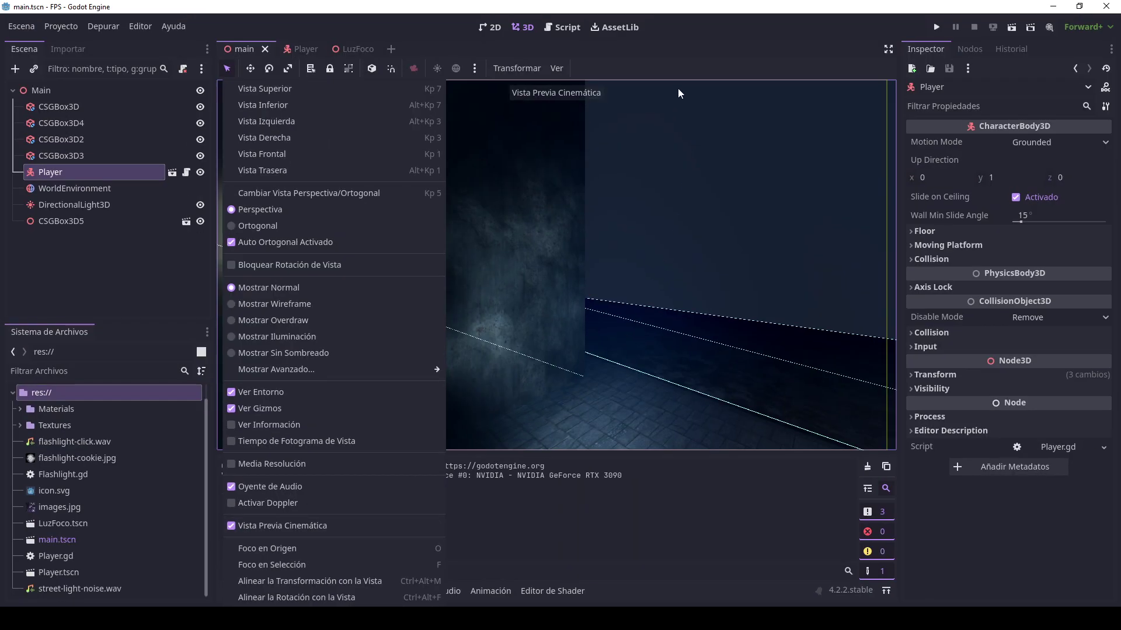
click(671, 85)
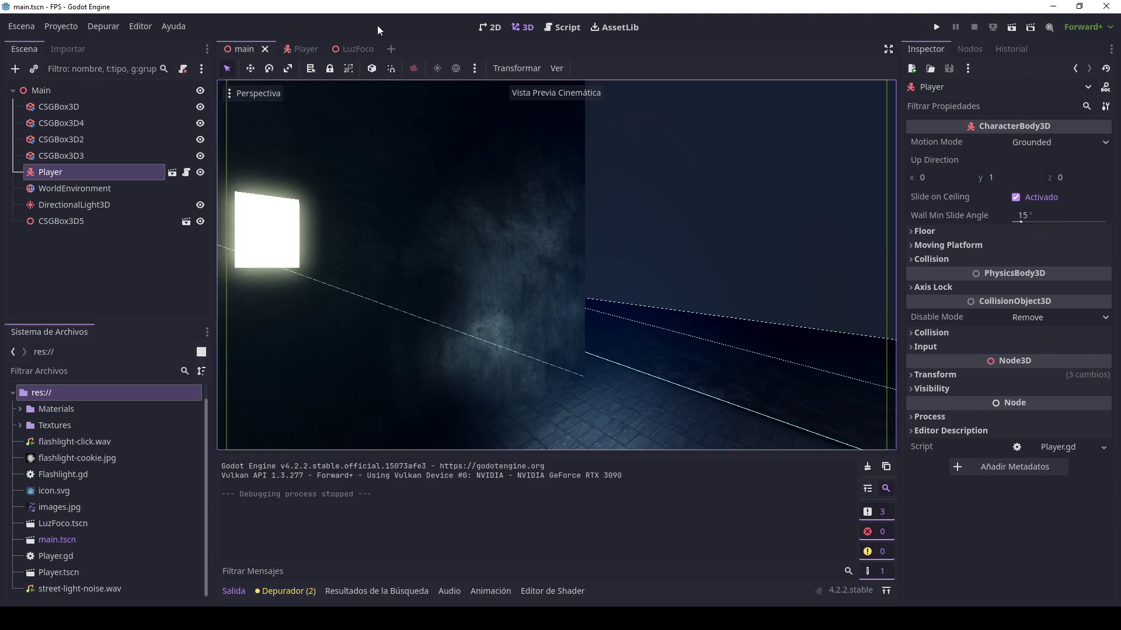
- Widen the Player camera FOV to 110.6, save, and preview it in the main scene
click(310, 49)
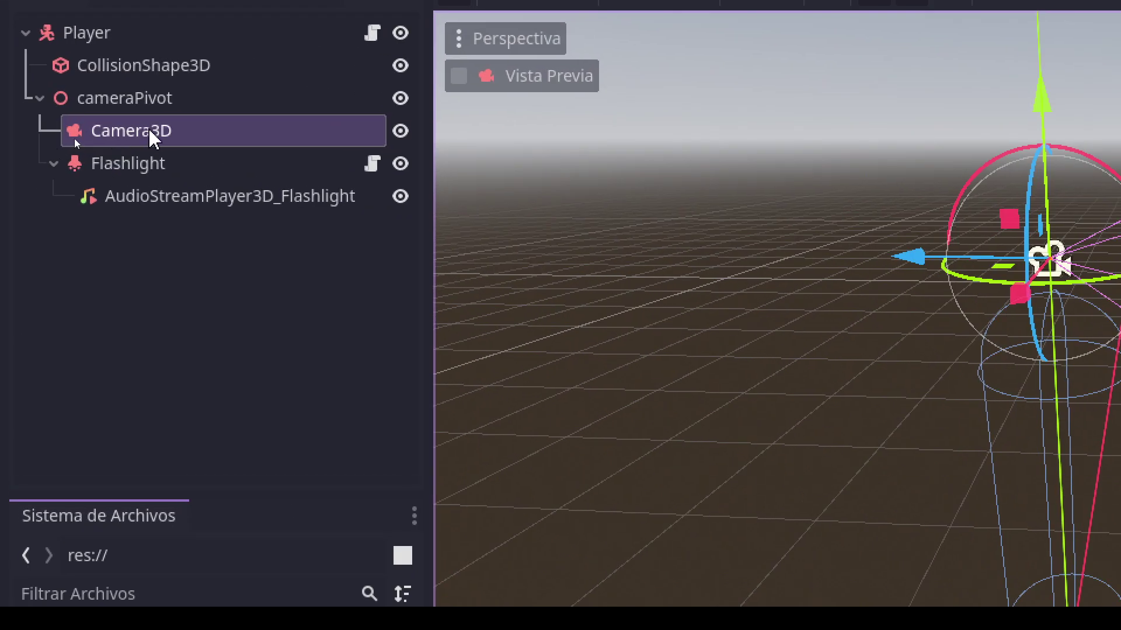
click(67, 142)
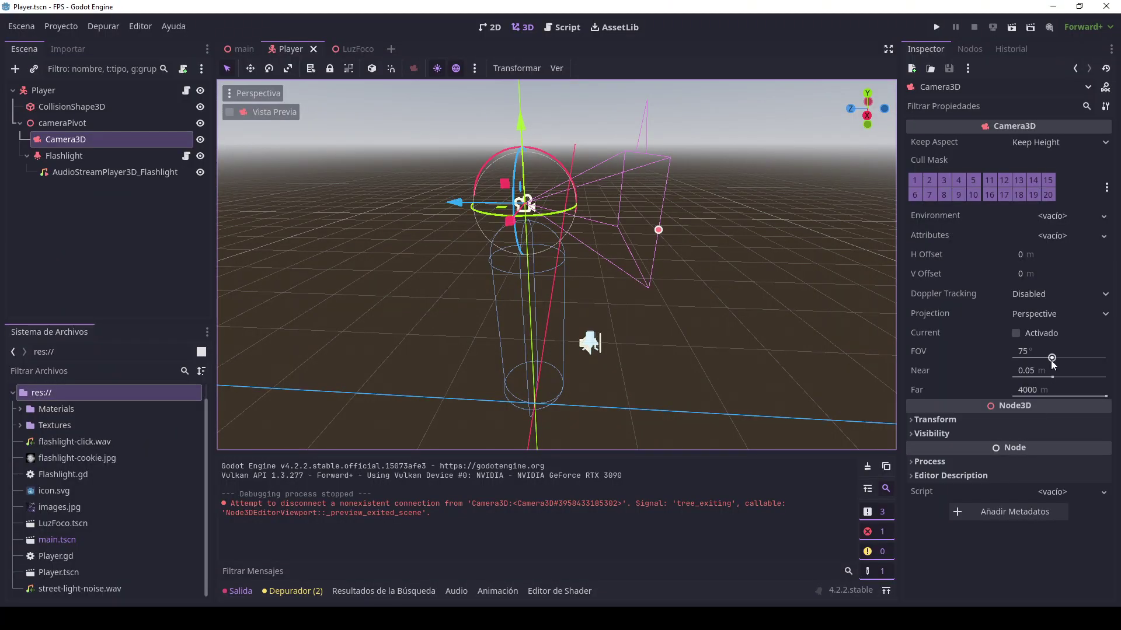
drag(1051, 358, 1071, 359)
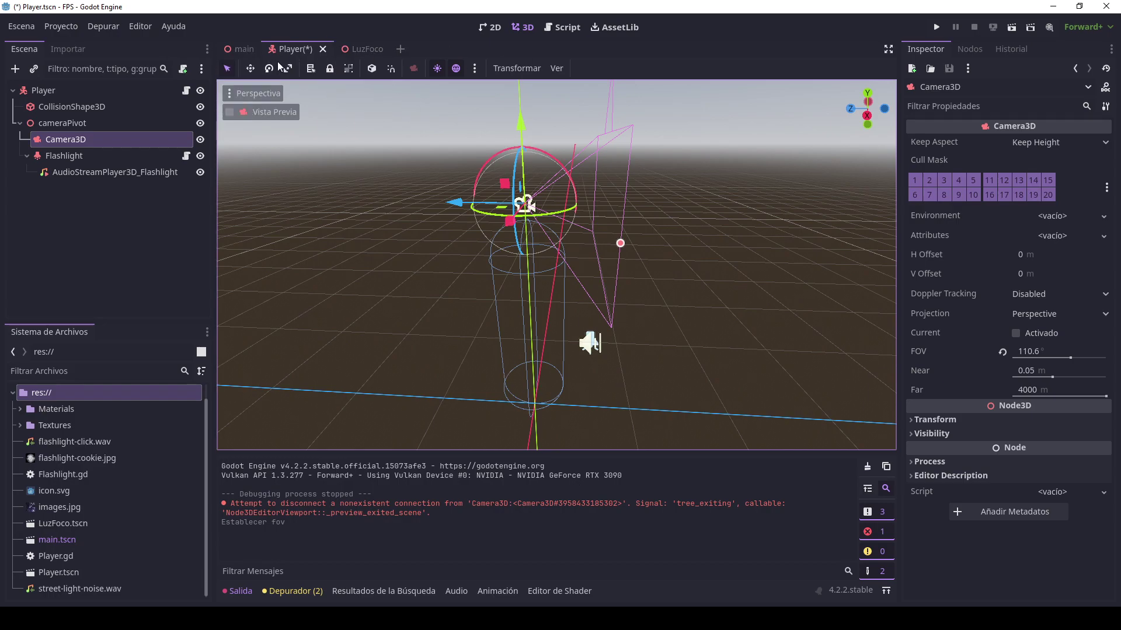
key(ctrl+s)
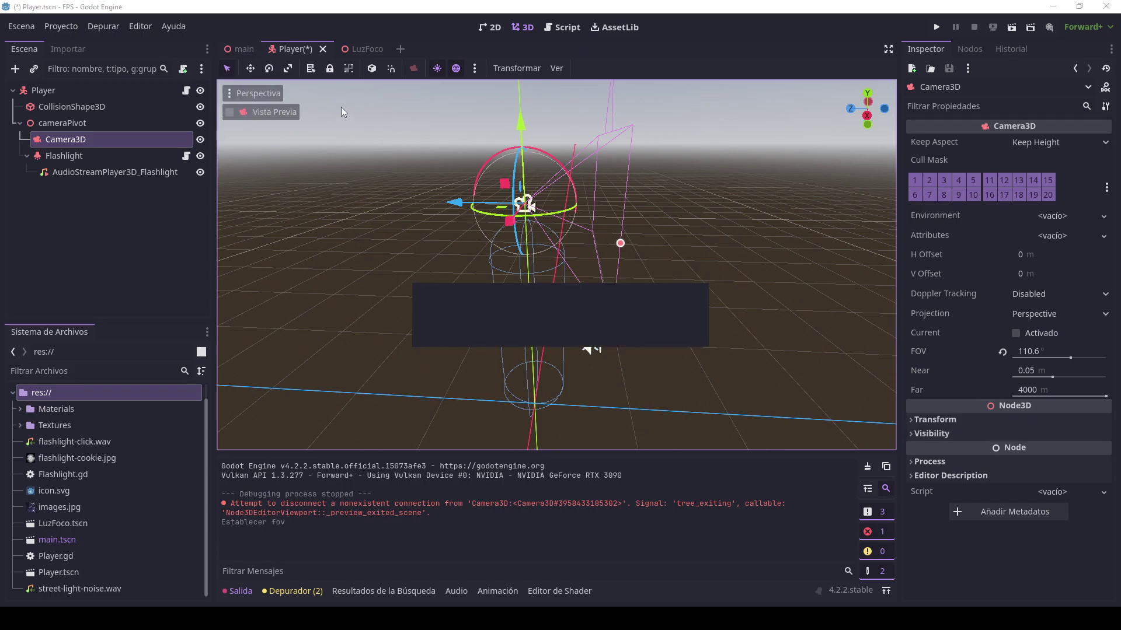
click(233, 51)
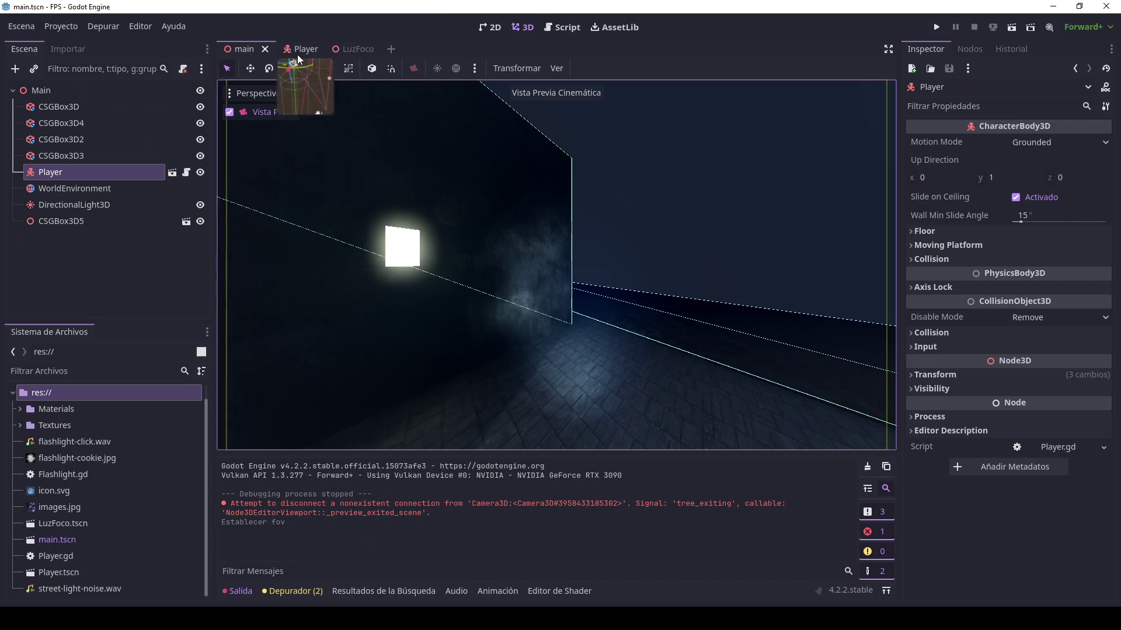
- Narrow the camera FOV to 39.4, save, and preview it in the main scene
click(297, 53)
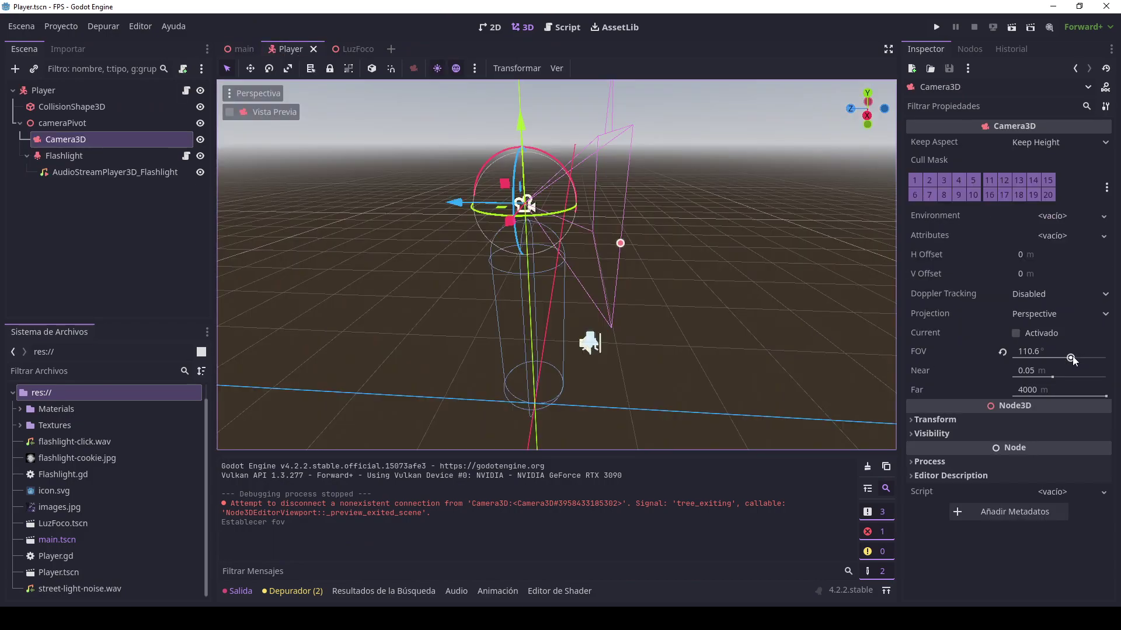
drag(1070, 358, 1034, 363)
key(ctrl+s)
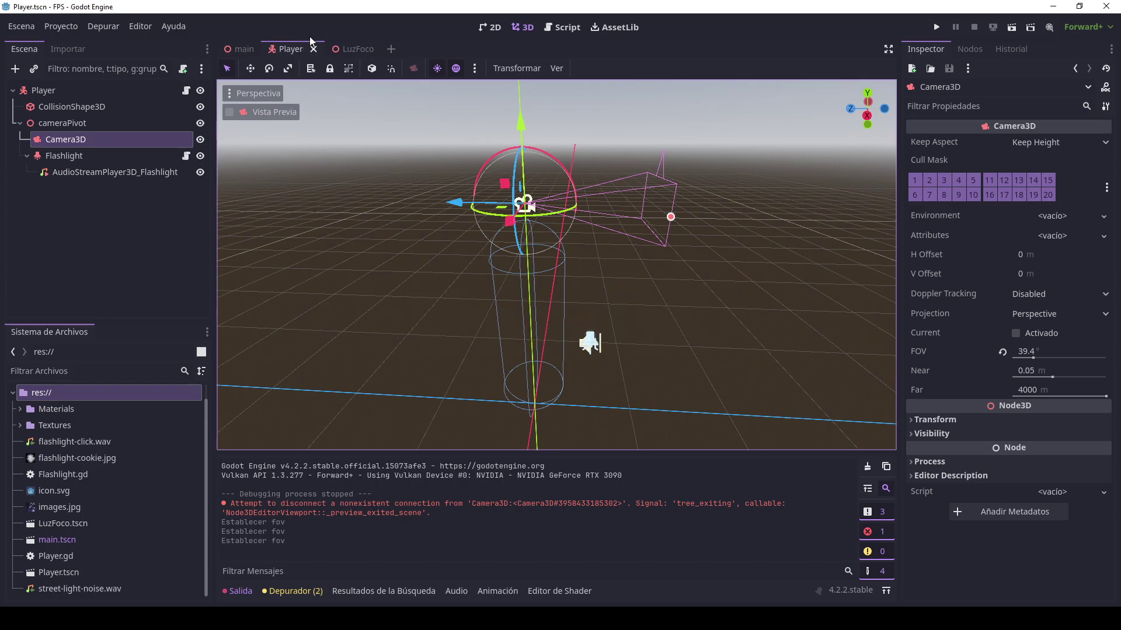
click(233, 50)
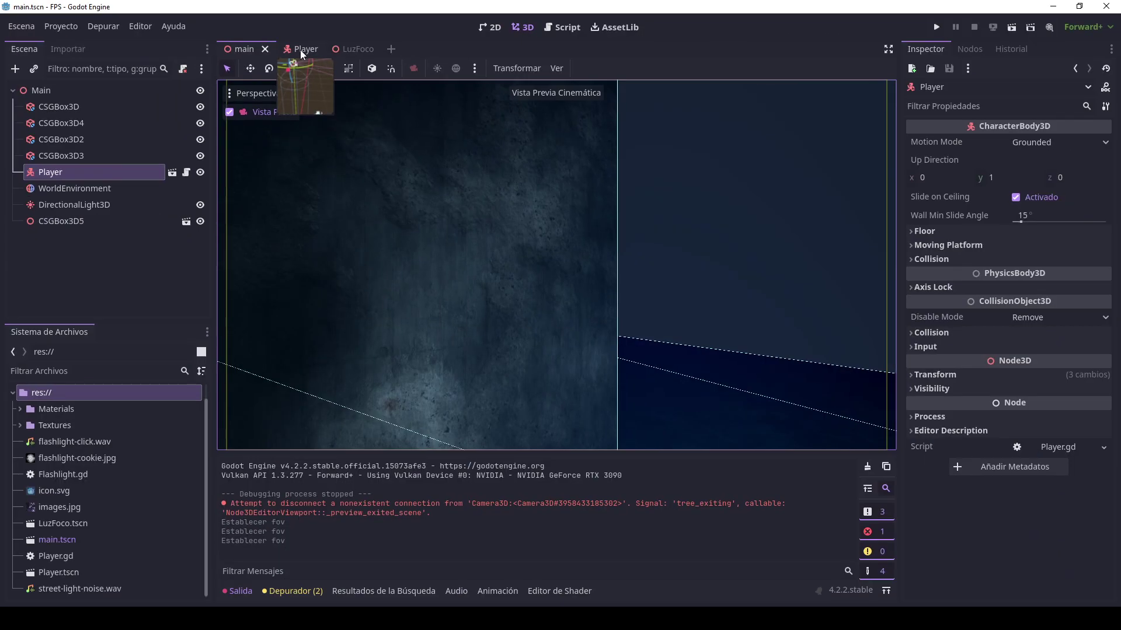
- Set the camera FOV back to 75 and return to the script editor
click(286, 49)
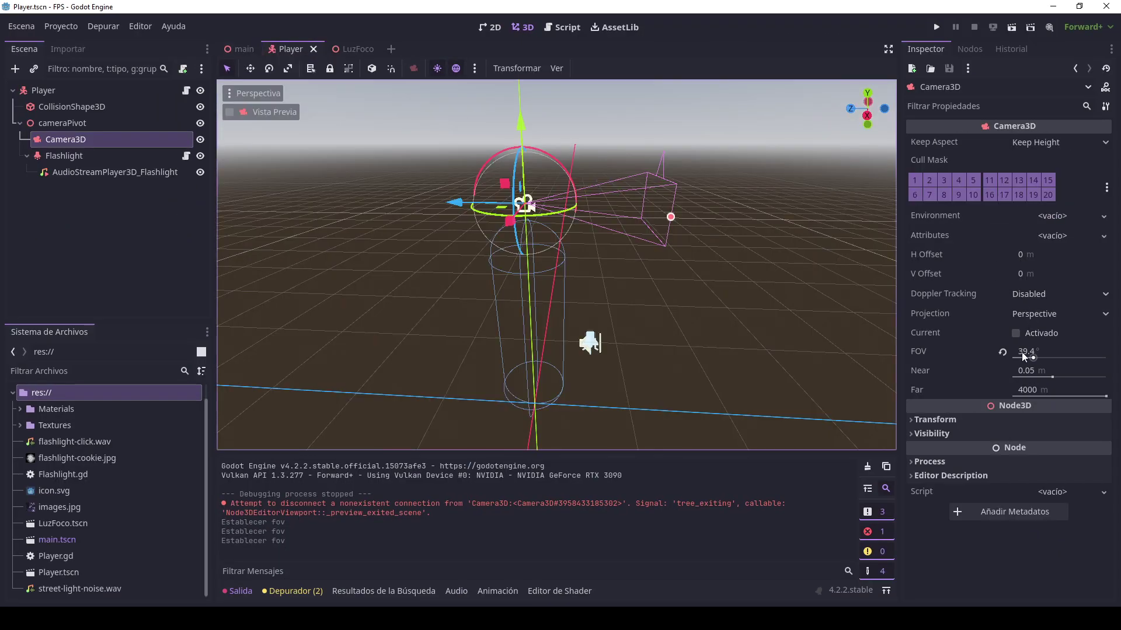
click(1035, 351)
text(75)
key(Return)
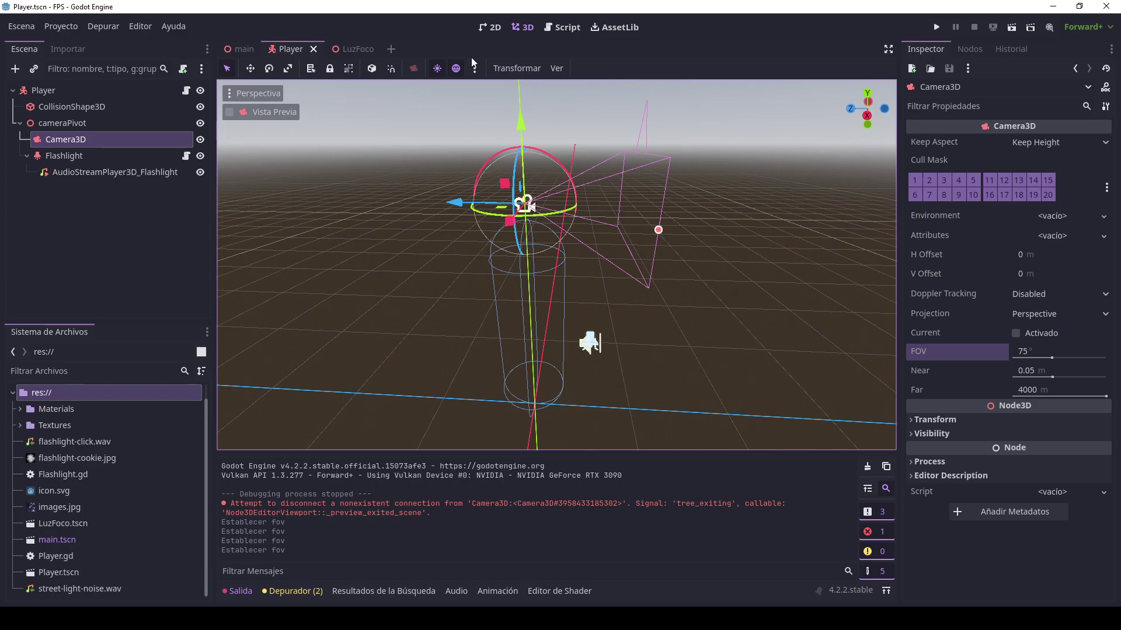
click(556, 31)
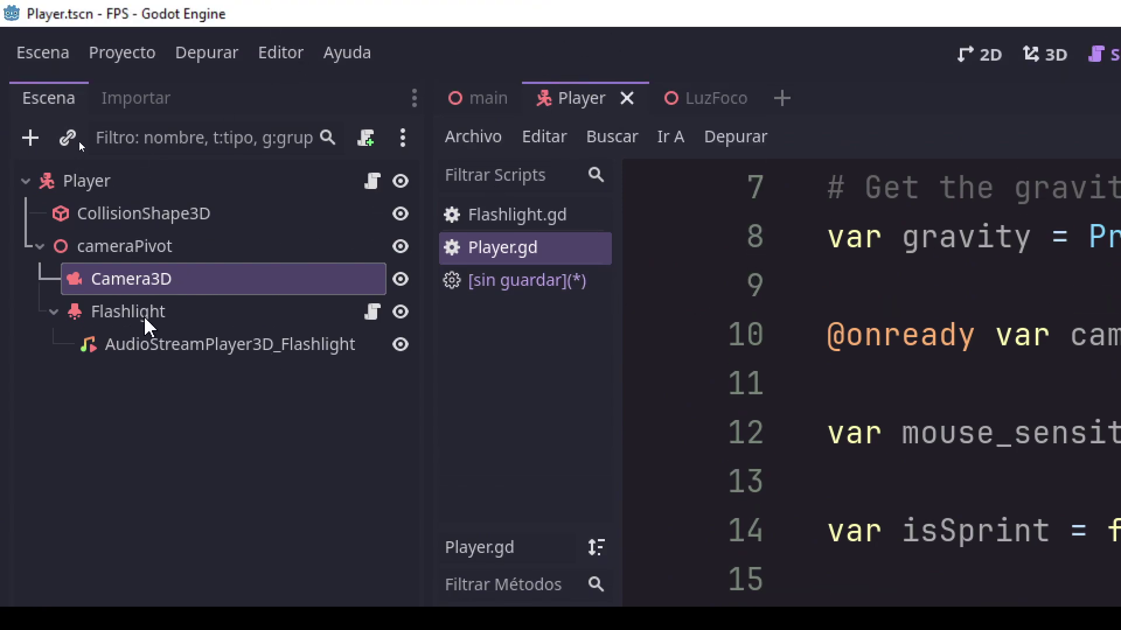
- Attach a new script at res://camera.gd to the Camera3D node
right_click(167, 290)
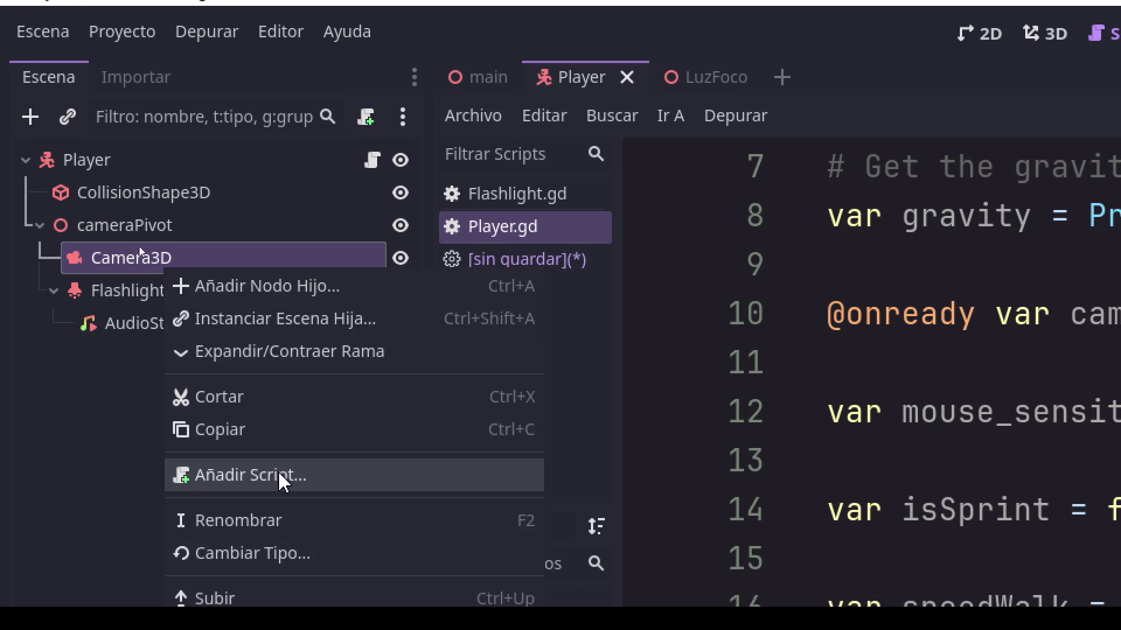
click(280, 476)
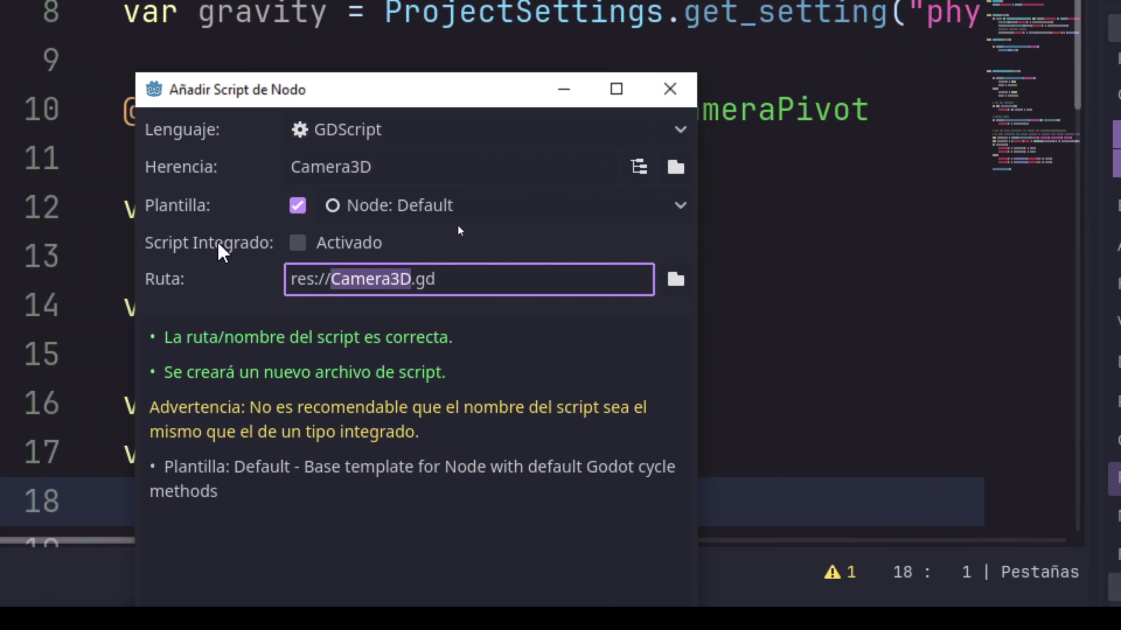
text(camera)
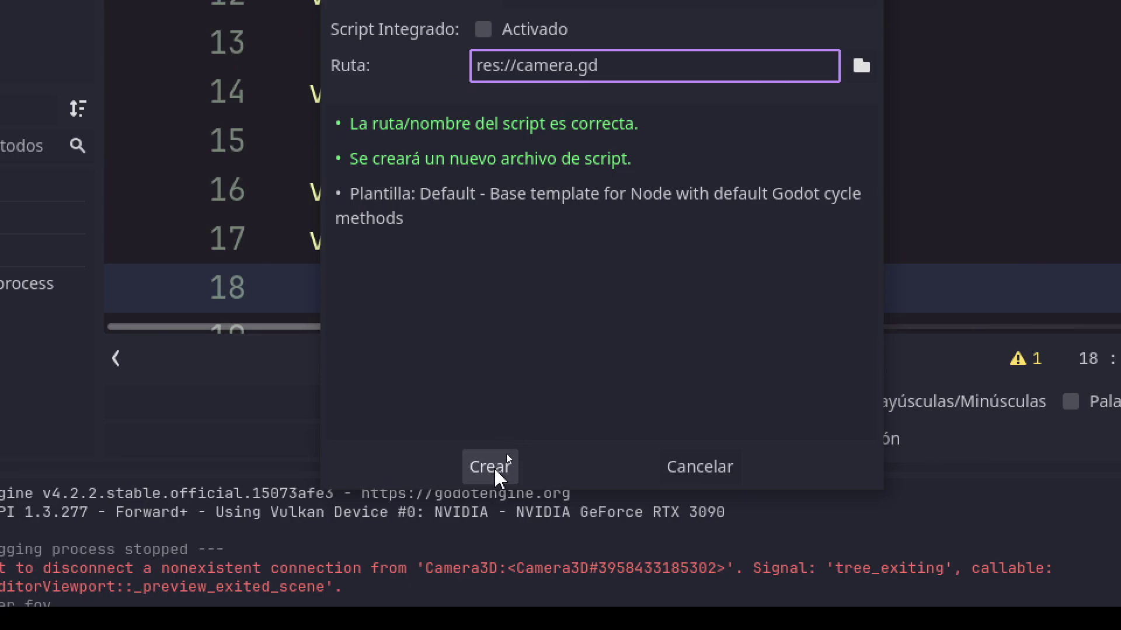
click(506, 453)
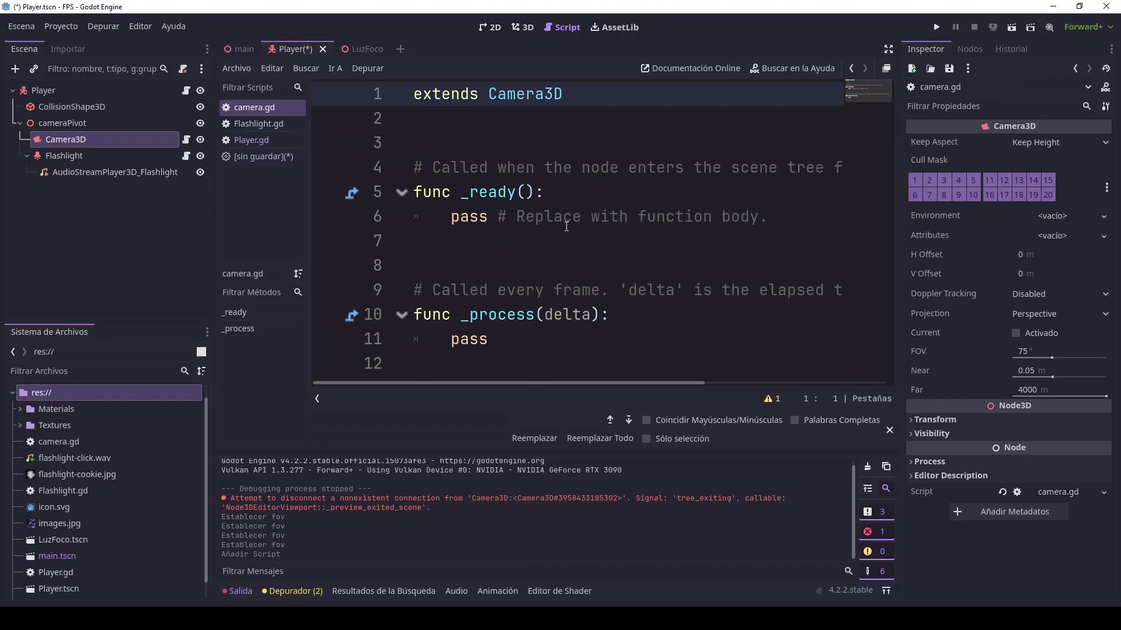
- Collapse the output panel and open blank lines below the extends line in camera.gd
click(245, 591)
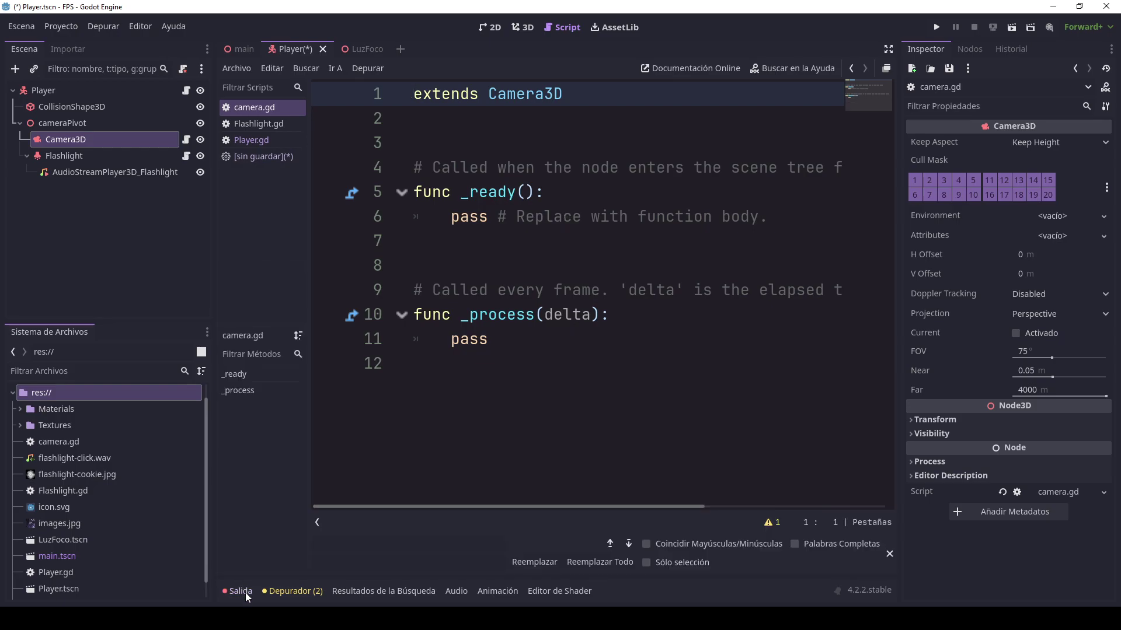
double_click(535, 103)
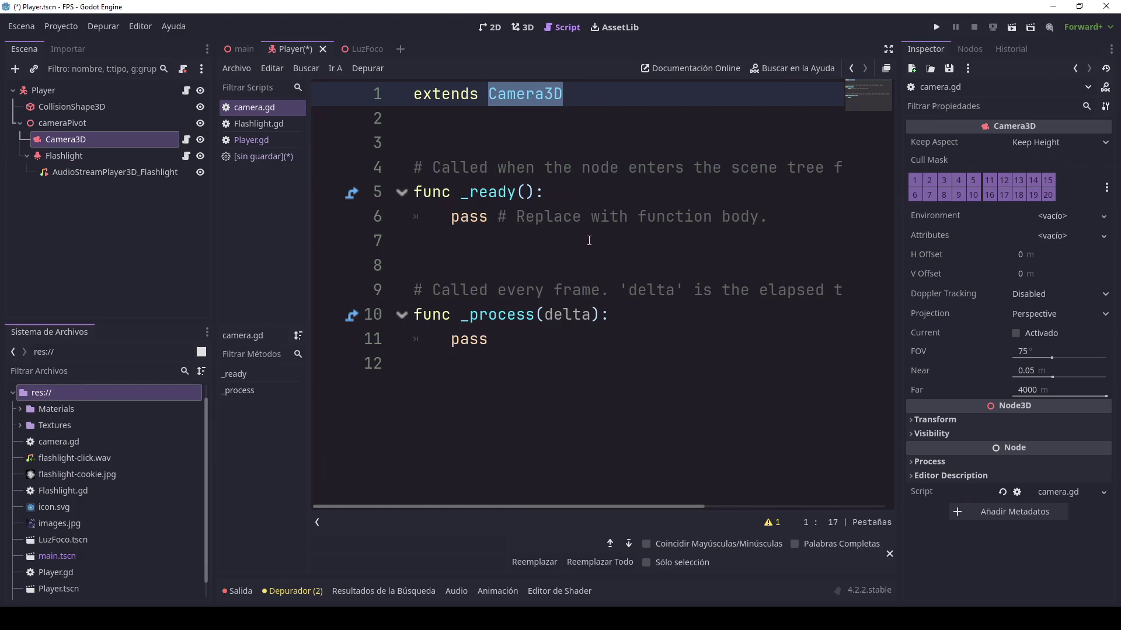
drag(589, 239, 390, 175)
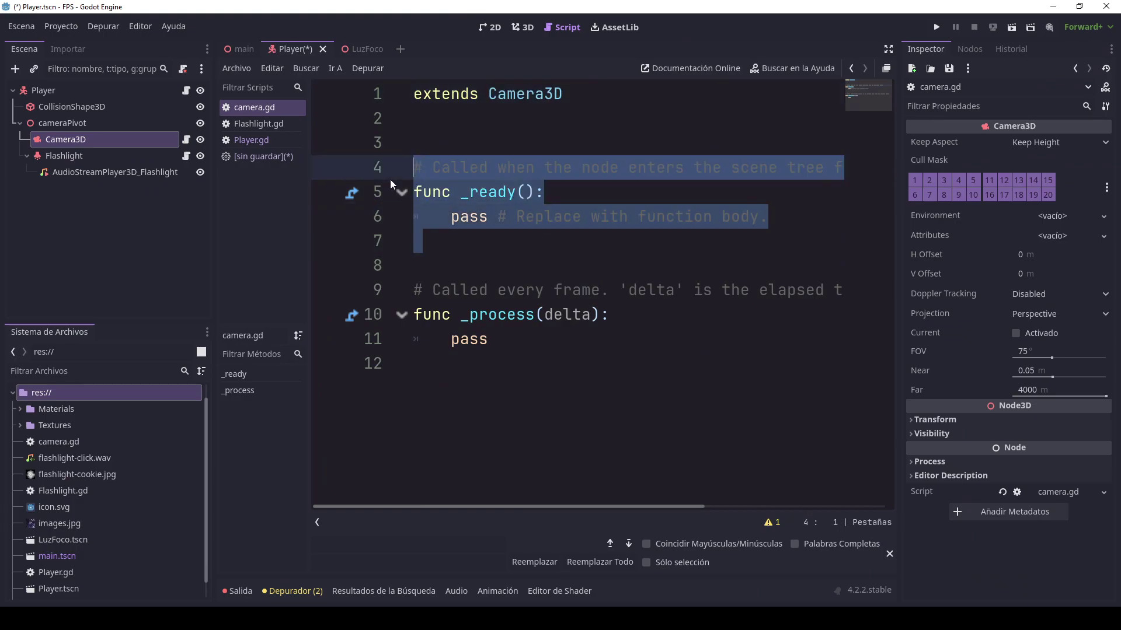
drag(418, 363, 410, 290)
click(530, 241)
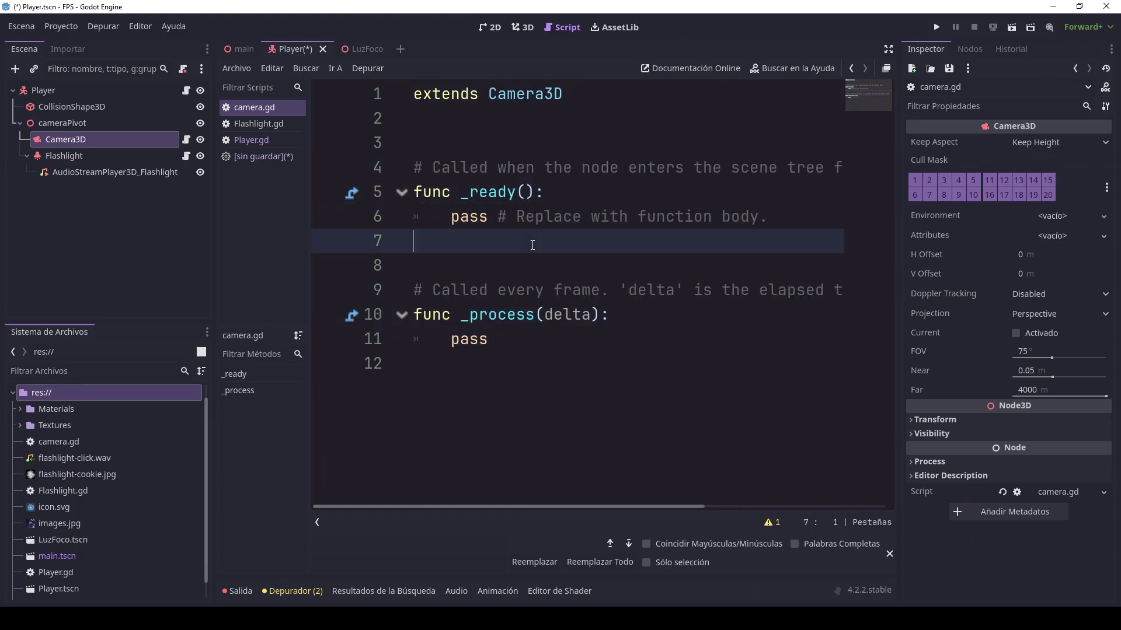
click(541, 143)
key(Return)
key(Return)
key(Up)
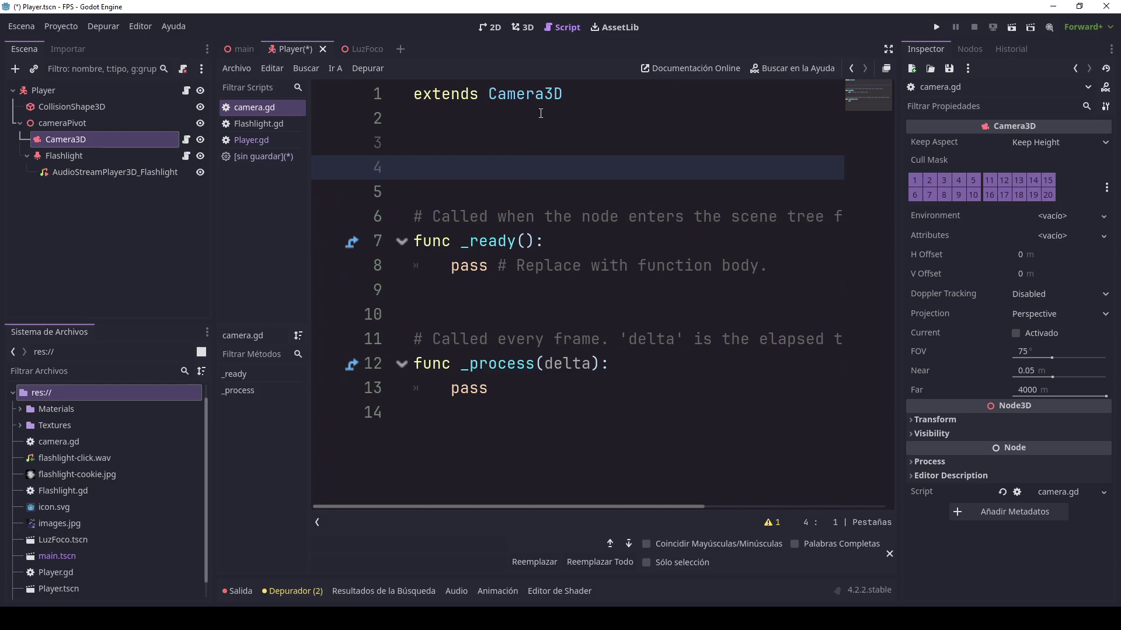
- Declare var zoomIn = 30.0 and var zoomOut = 75.0, then save camera.gd
text(var )
text(zoomIn)
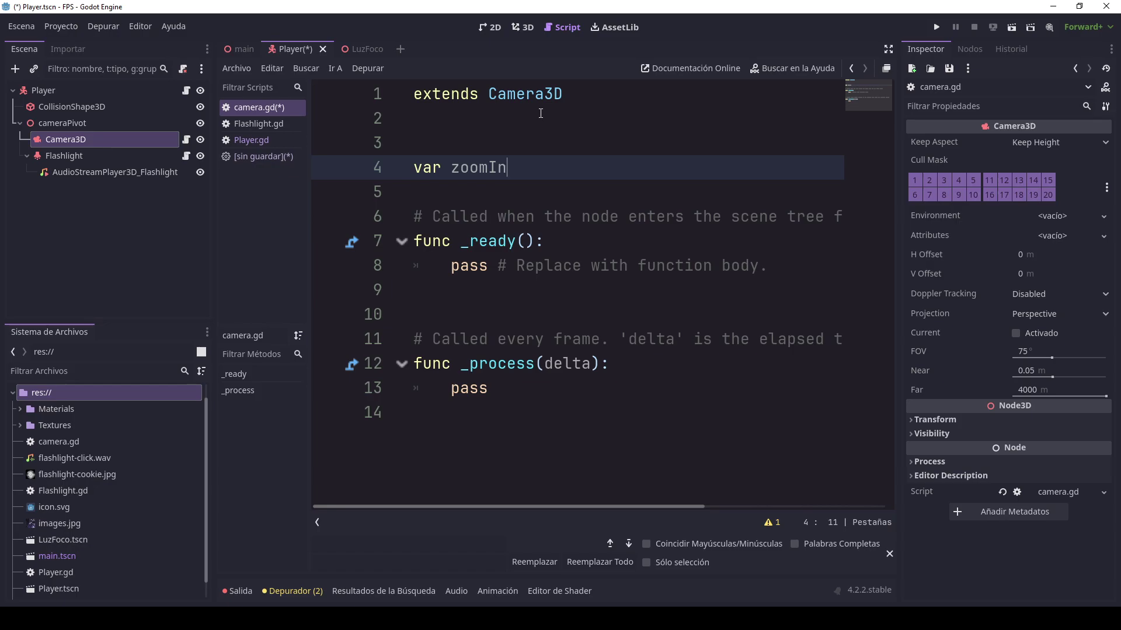
text( =)
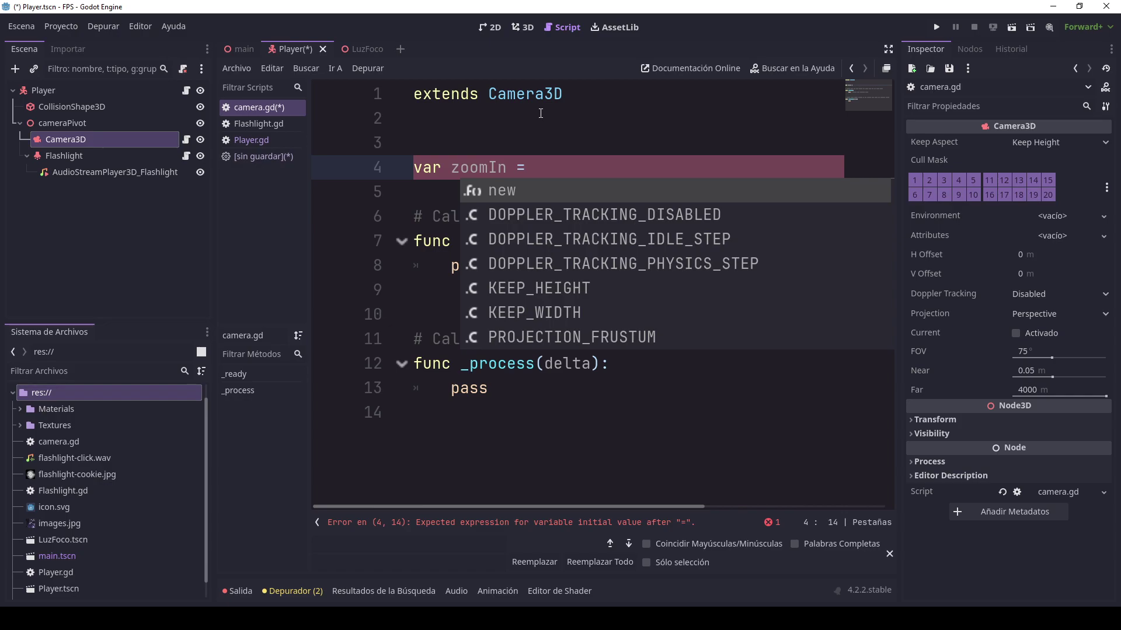
text(30)
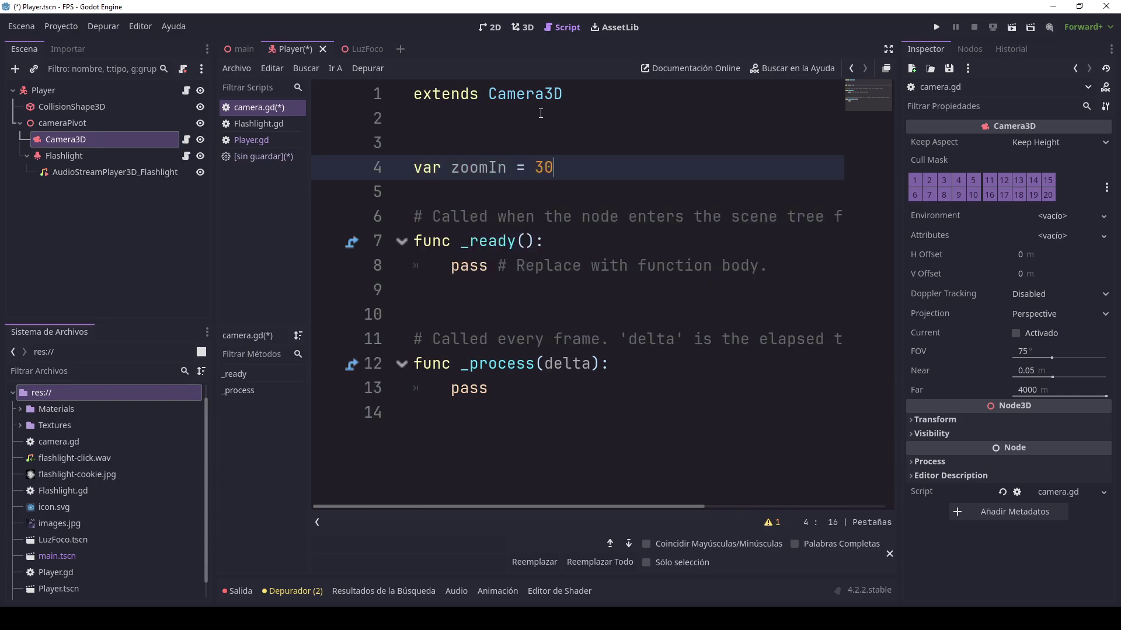
text(.0)
key(Return)
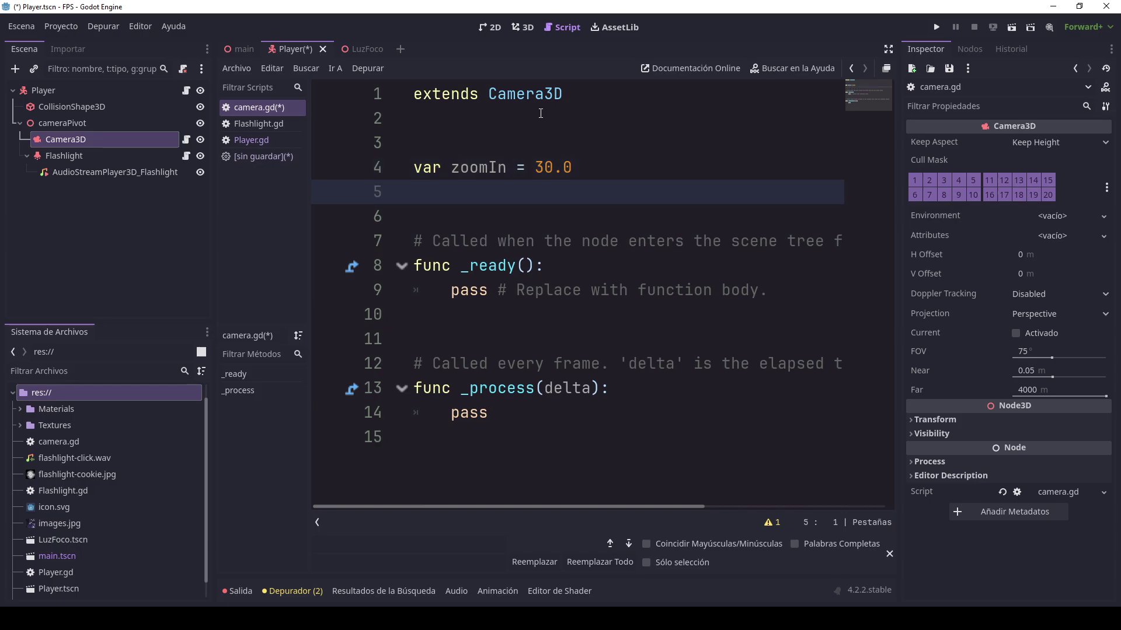
text(var)
text( zoom)
text(Out = )
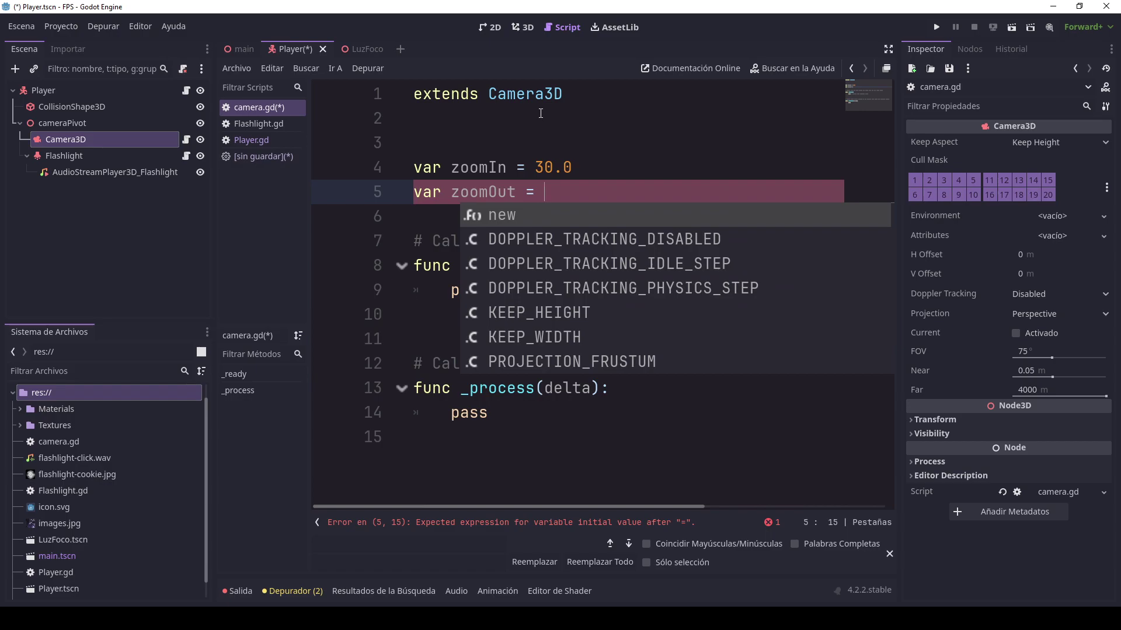
text(75)
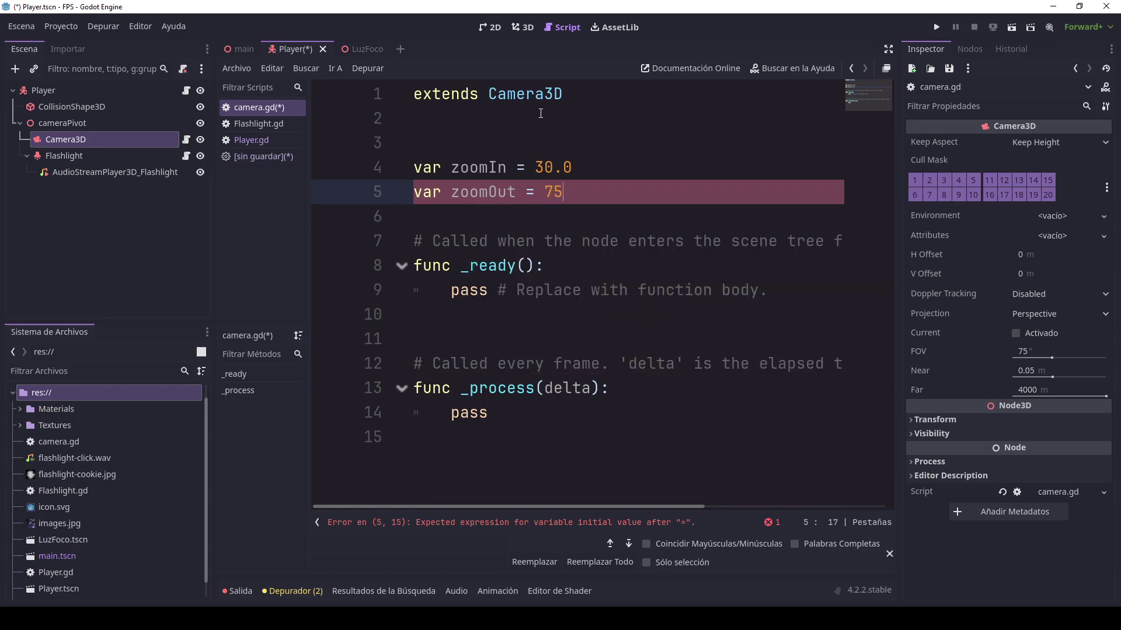
text(.0)
key(Down)
key(ctrl+s)
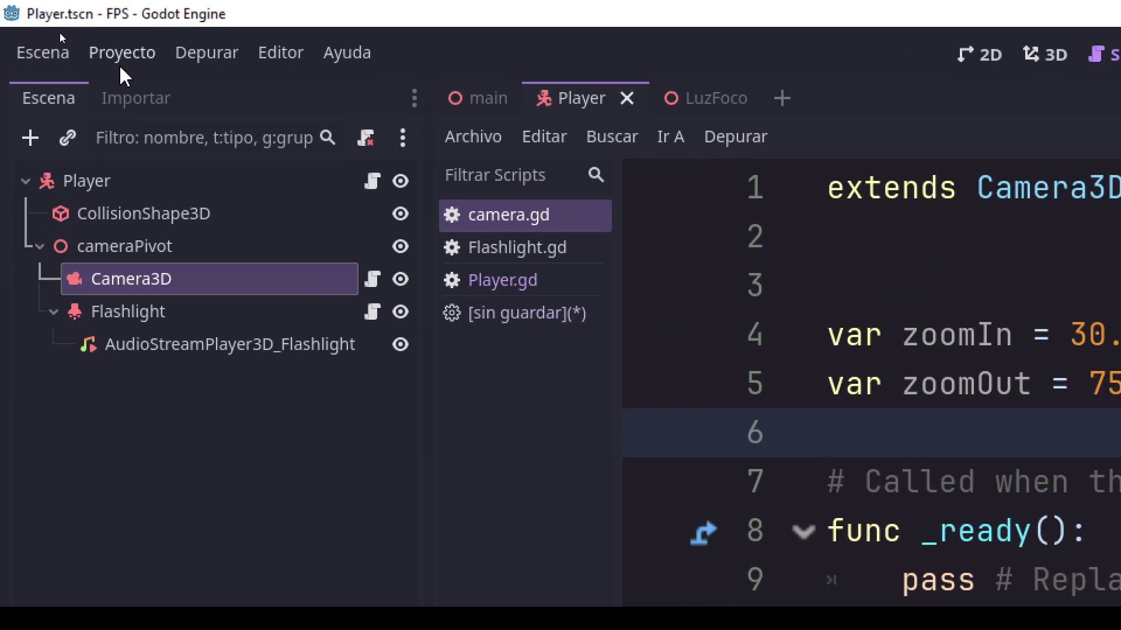
- Add a new 'zoom' action in the Project Settings' Mapa de Entrada tab
click(63, 27)
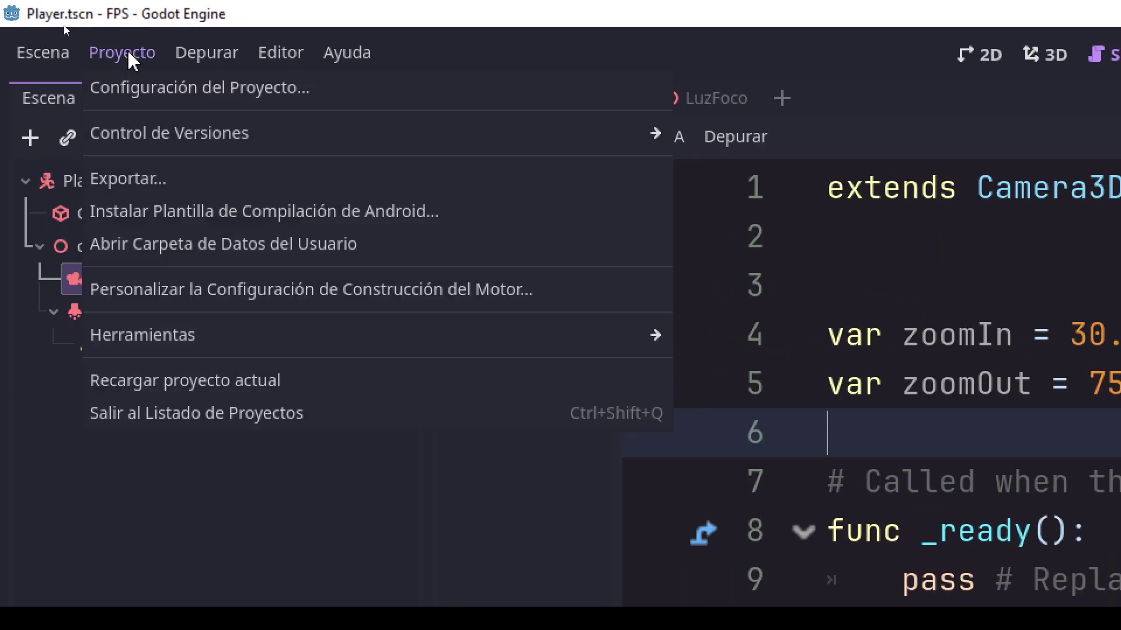
click(176, 90)
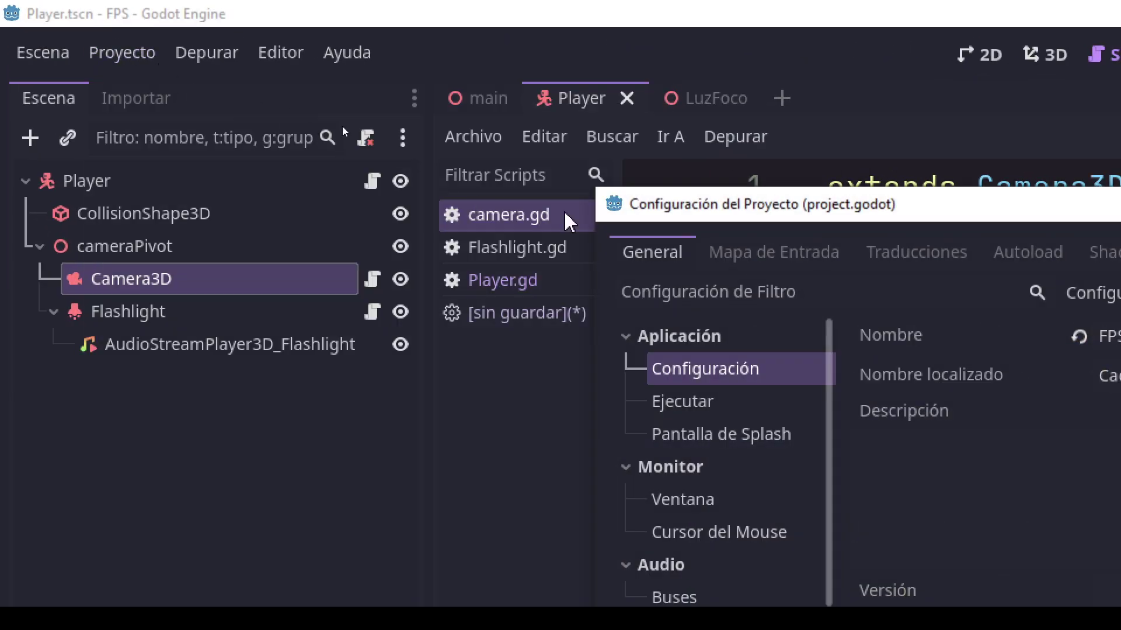
click(774, 252)
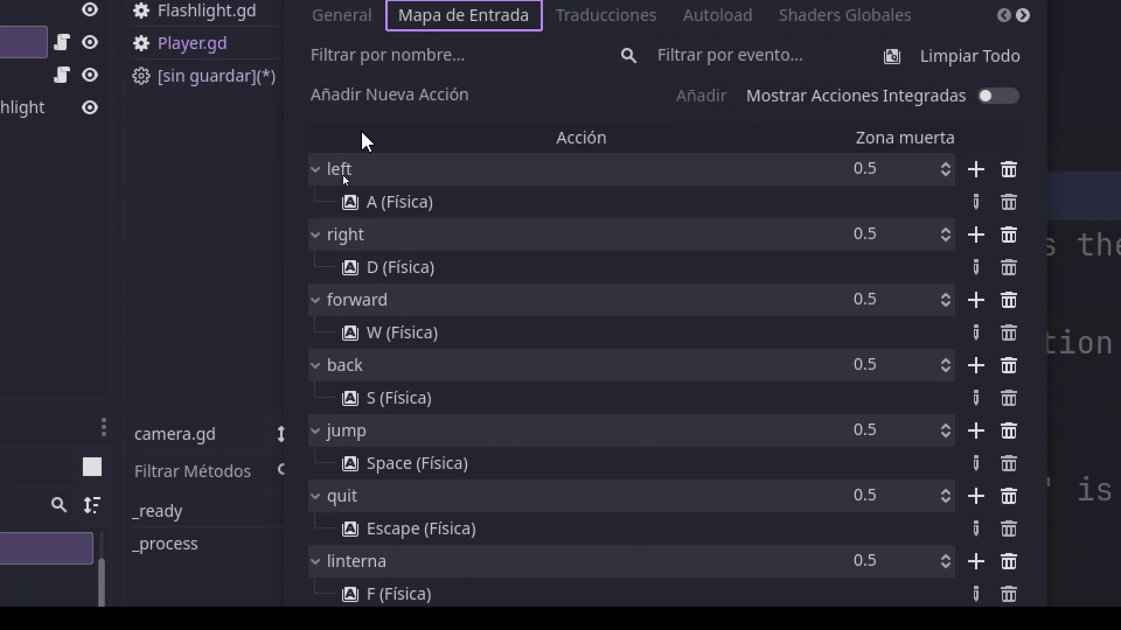
click(388, 102)
text(zoom)
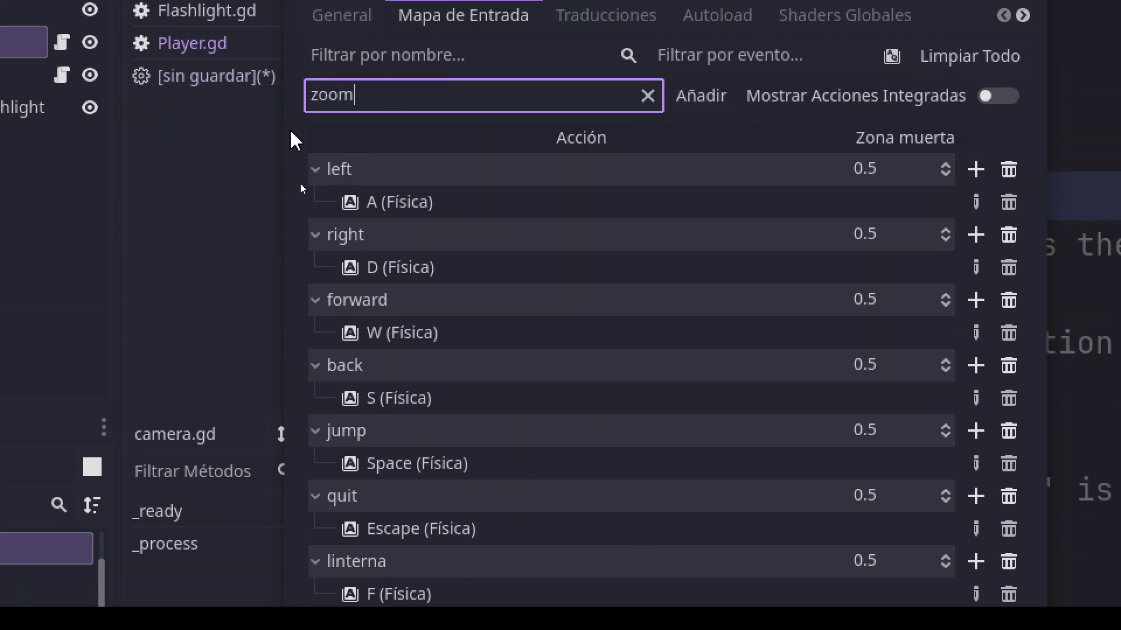
key(Return)
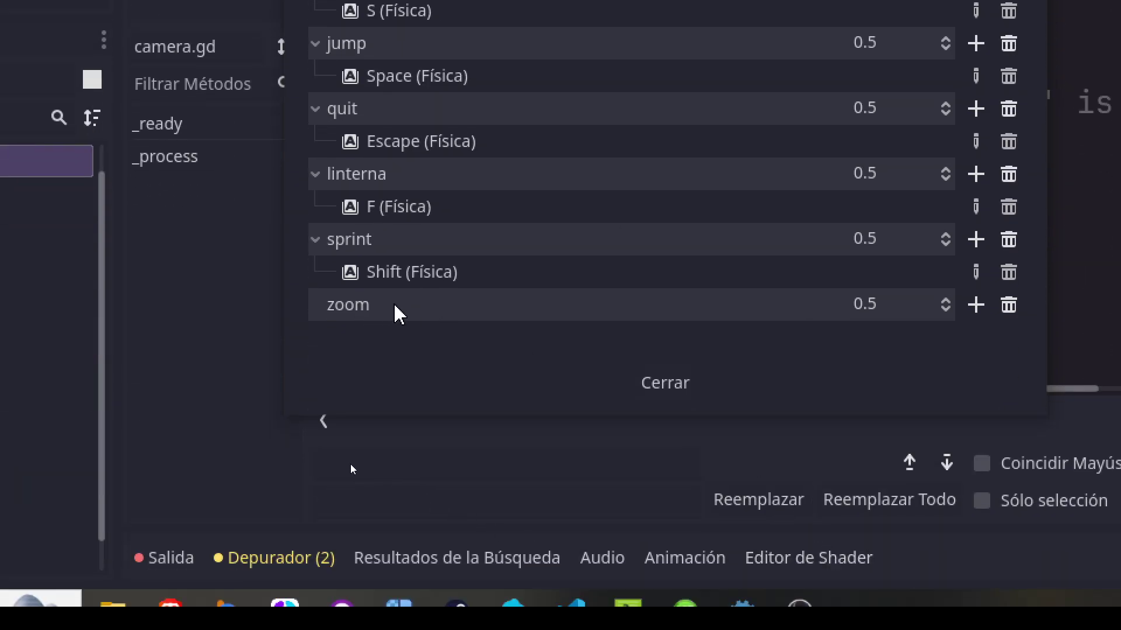
click(972, 304)
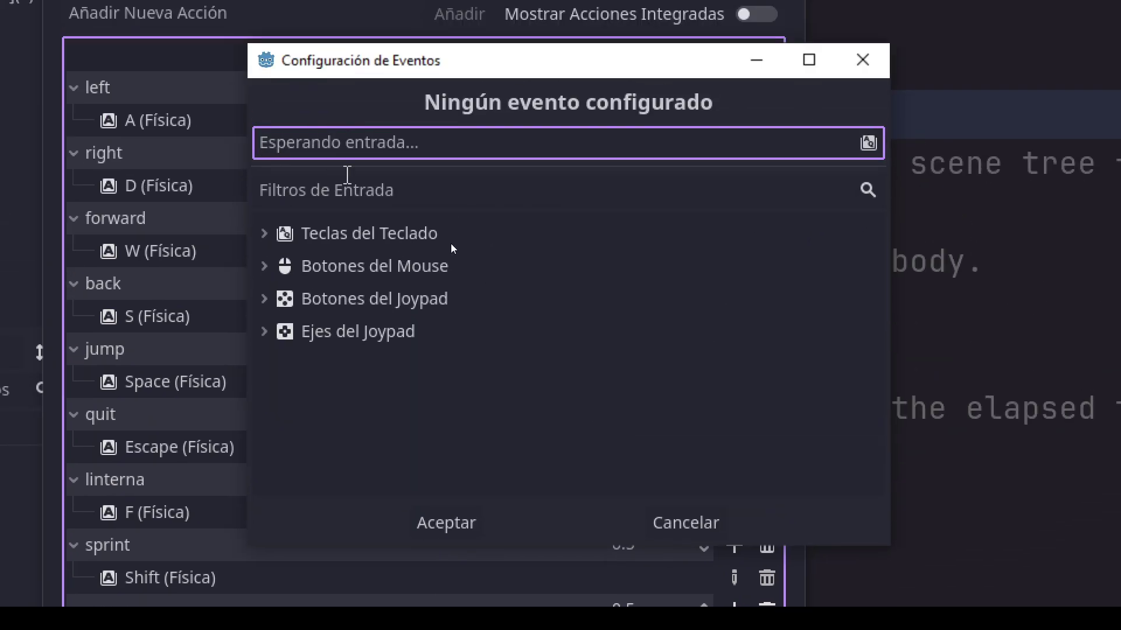
- Capture the right mouse button as the zoom action's event and confirm with Aceptar
click(331, 135)
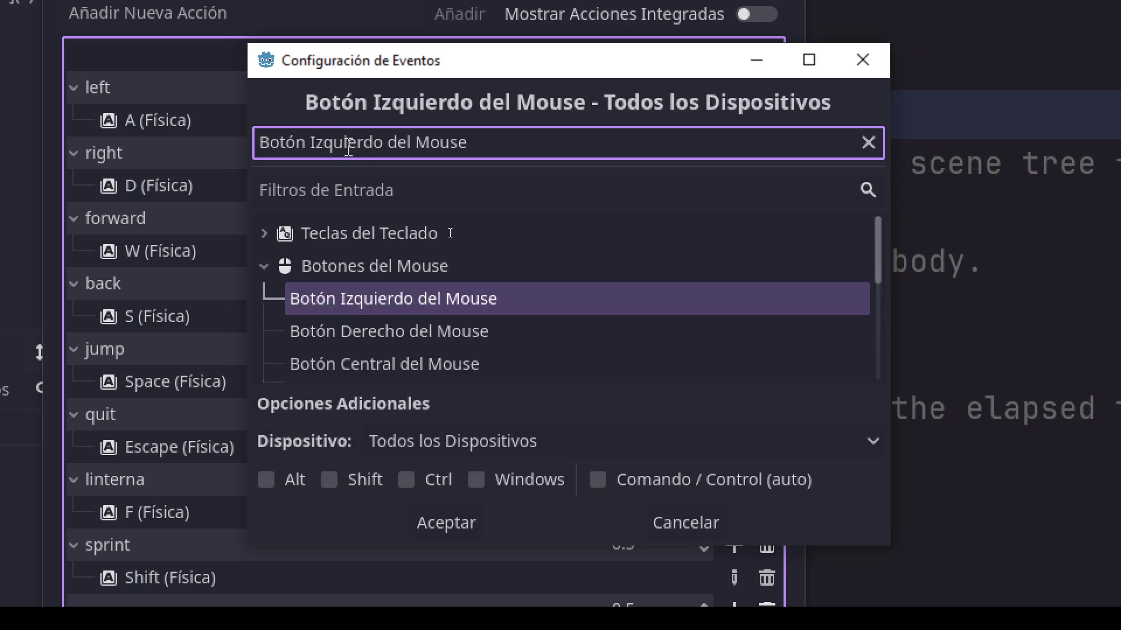
right_click(349, 146)
click(302, 147)
right_click(302, 147)
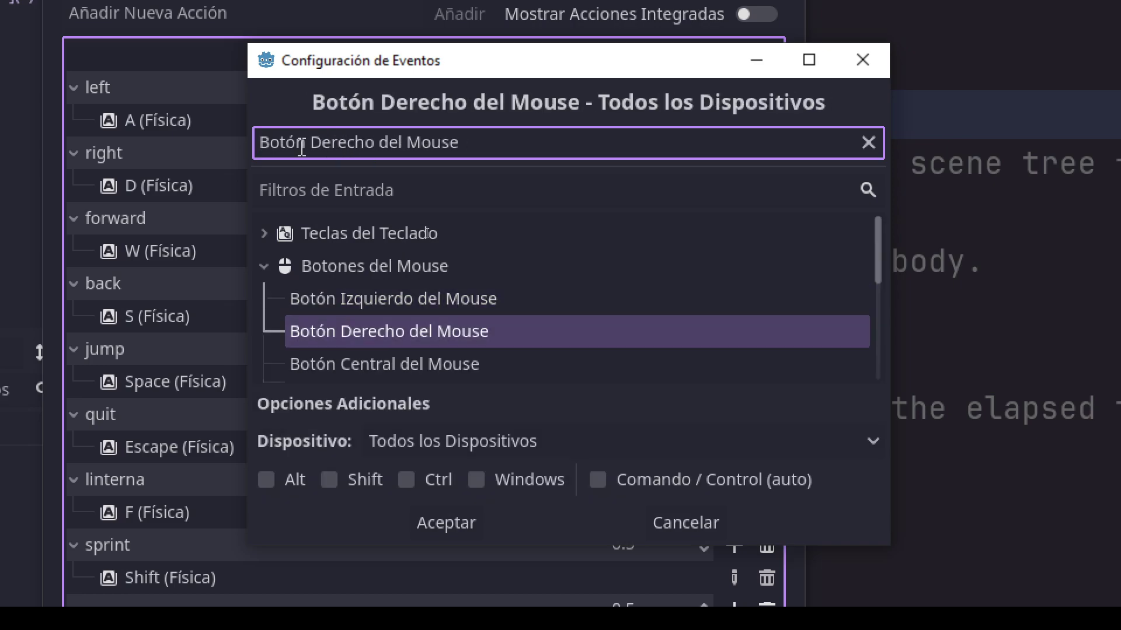
click(302, 147)
right_click(302, 147)
click(301, 147)
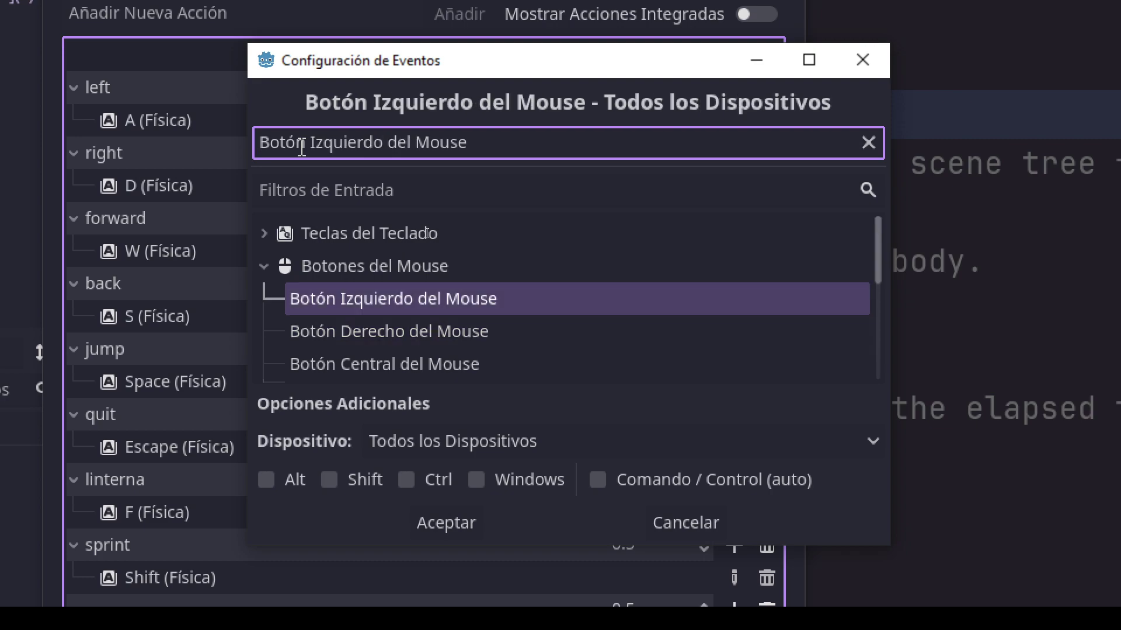
right_click(302, 147)
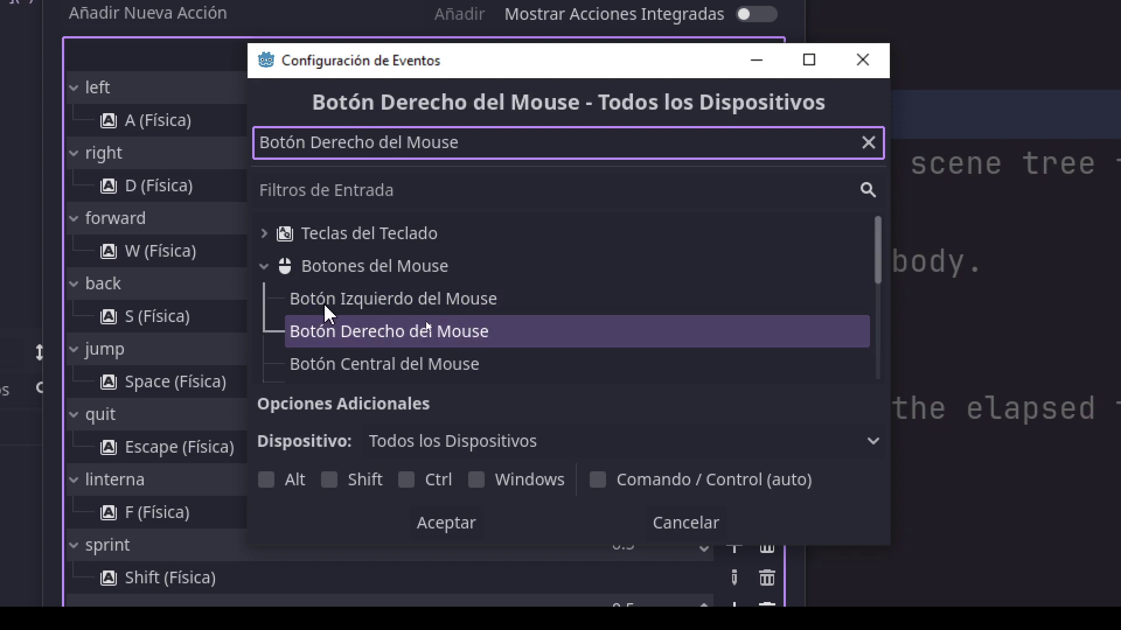
click(262, 266)
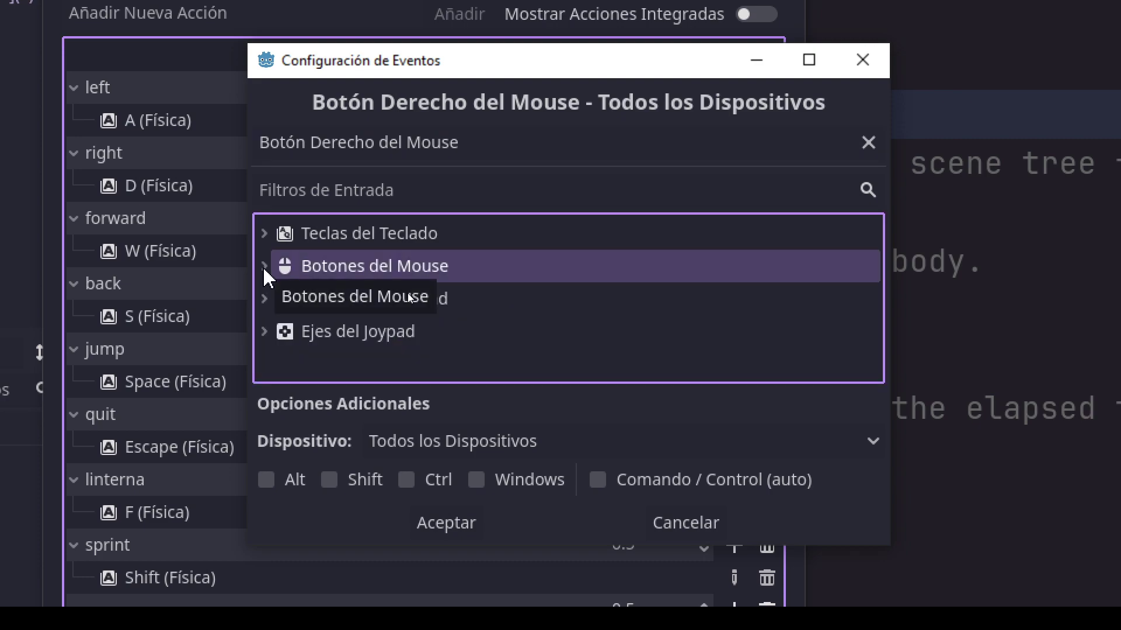
click(262, 267)
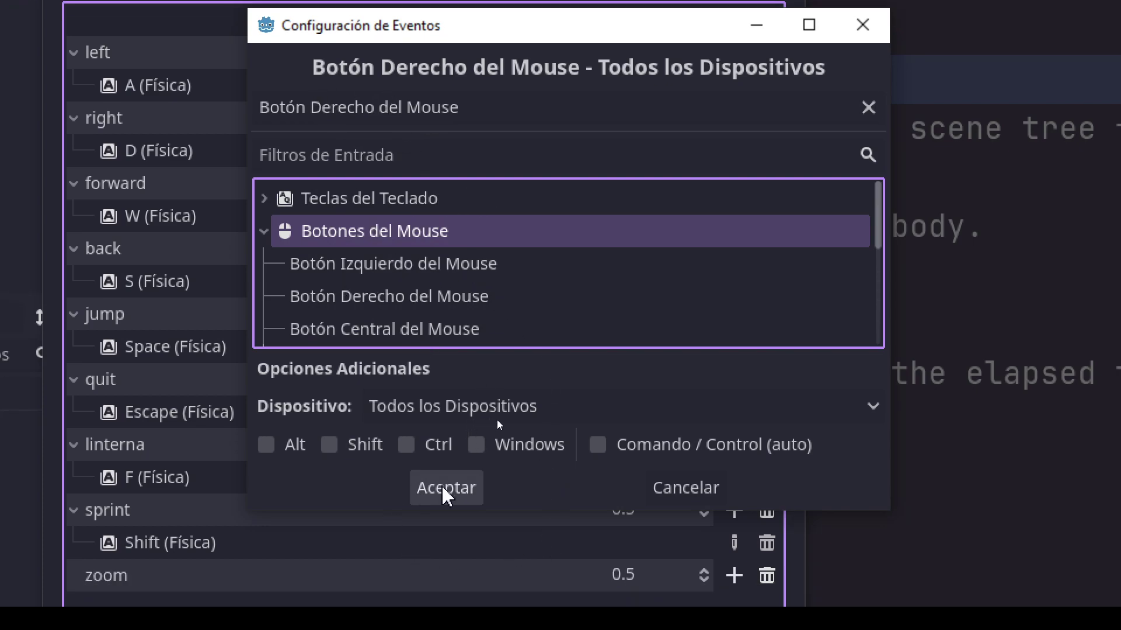
click(445, 490)
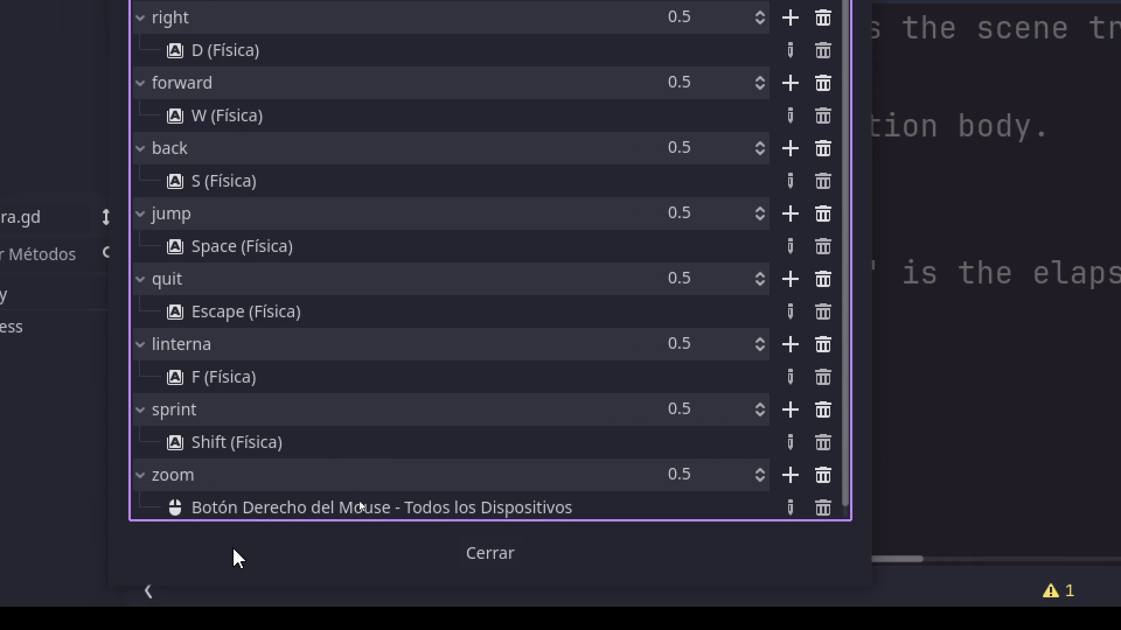
drag(210, 490, 390, 514)
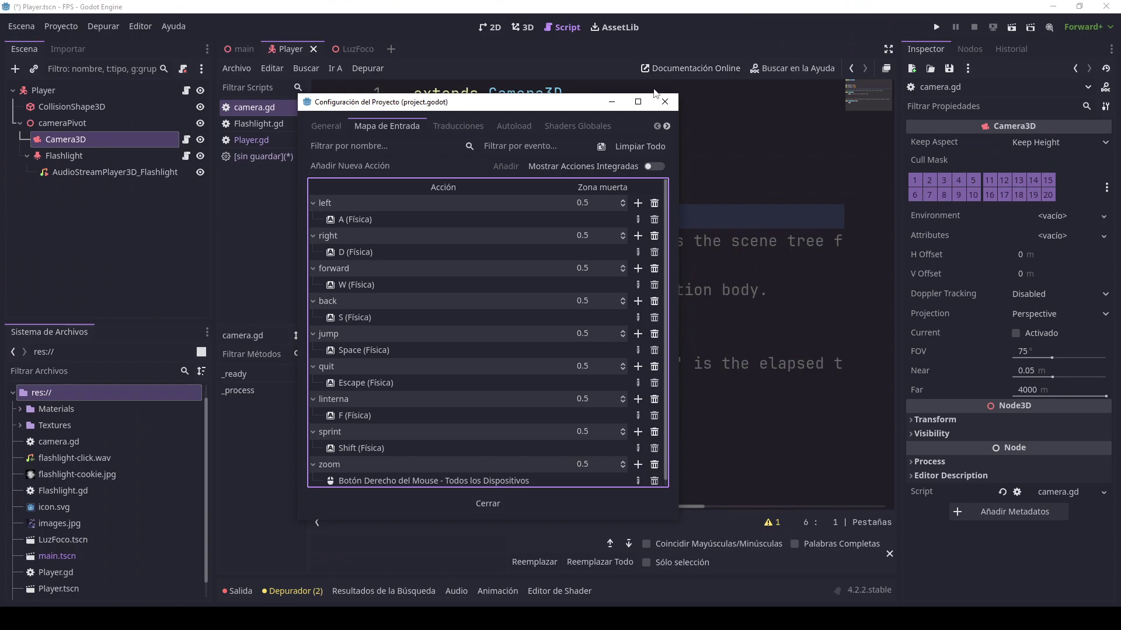
- Replace pass in _process with if Input.is_action_pressed("zoom"): and an indented line
click(488, 505)
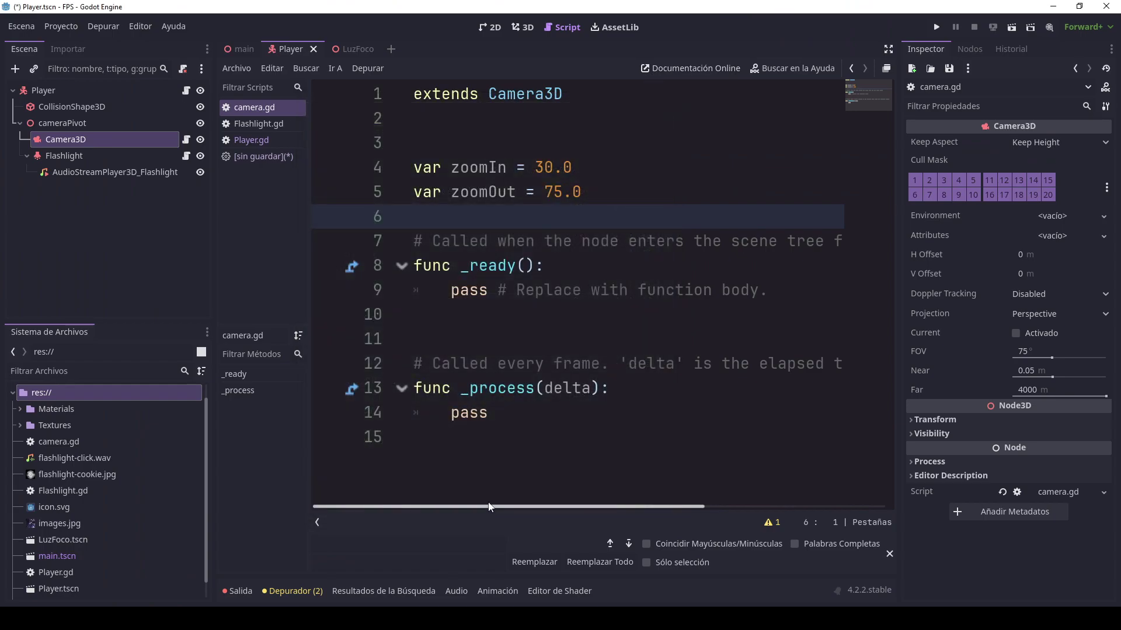
click(619, 412)
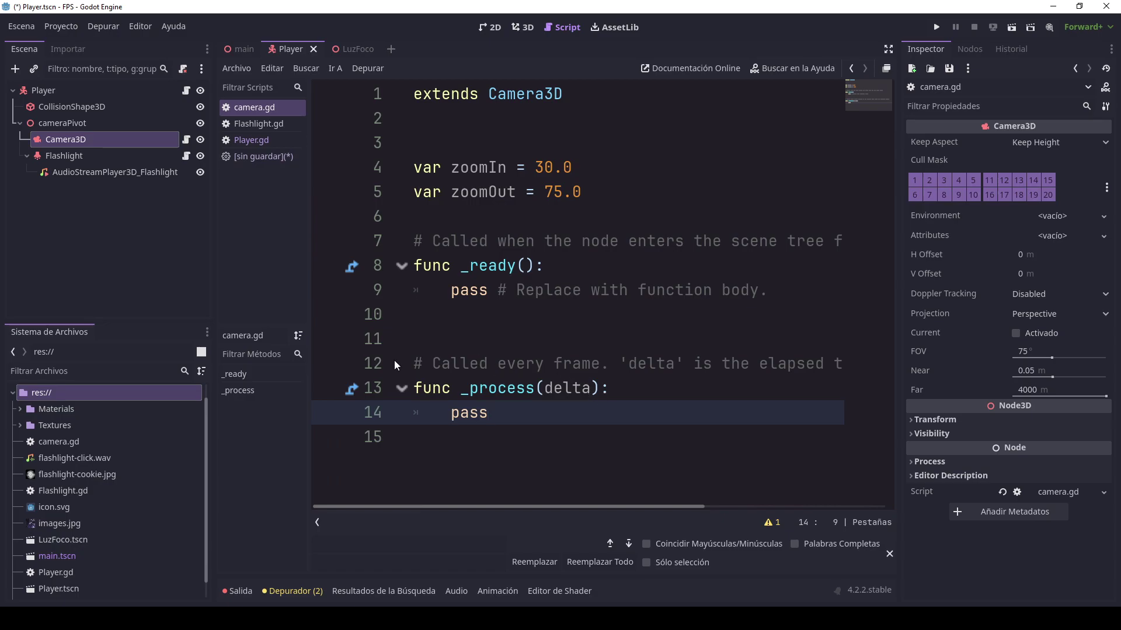
key(BackSpace)
key(BackSpace)
key(BackSpace)
key(BackSpace)
key(Return)
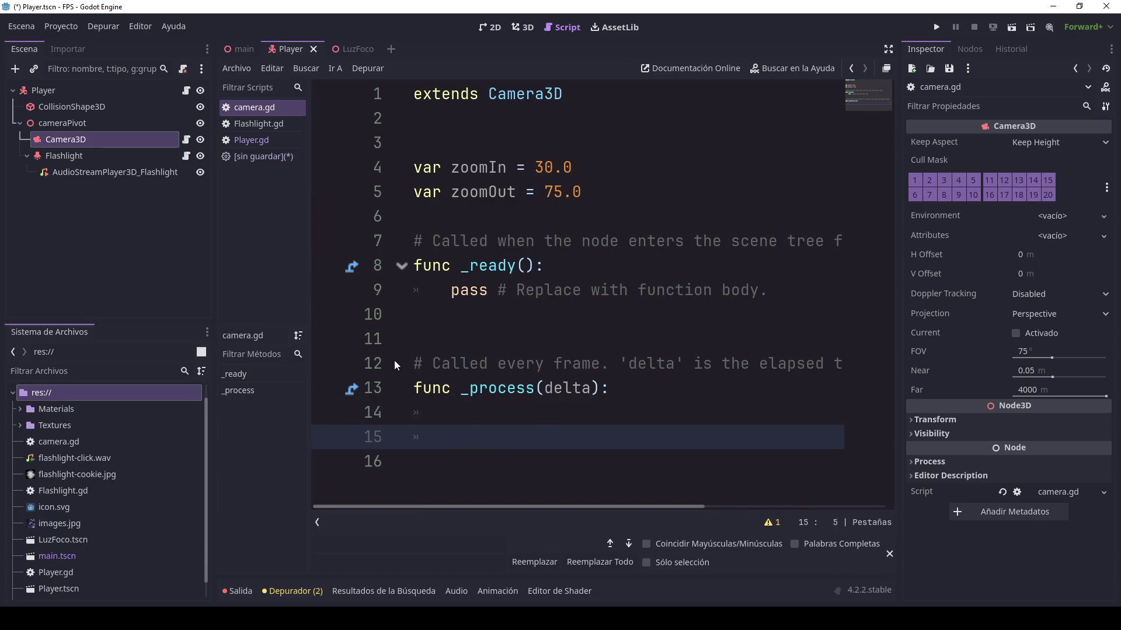
text(if In)
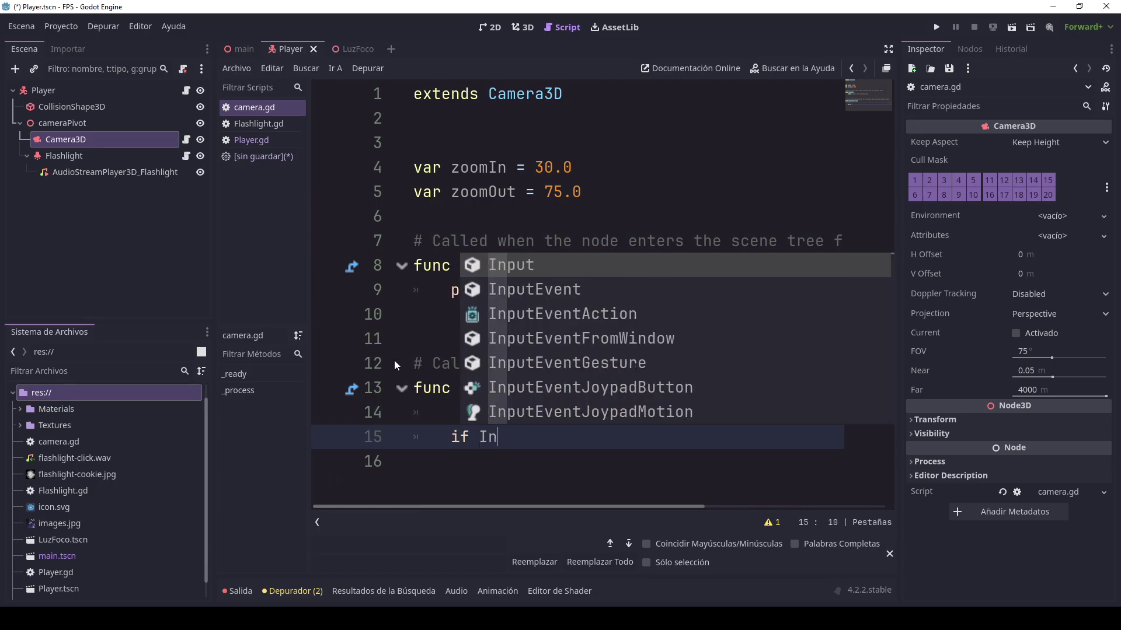
text(put.)
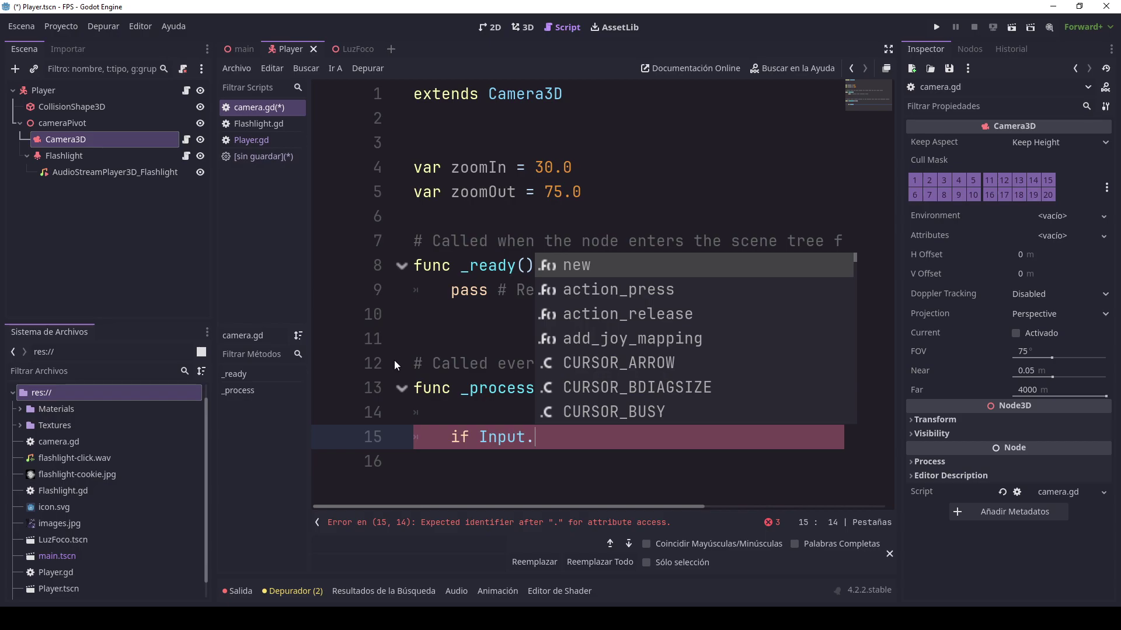
text(is)
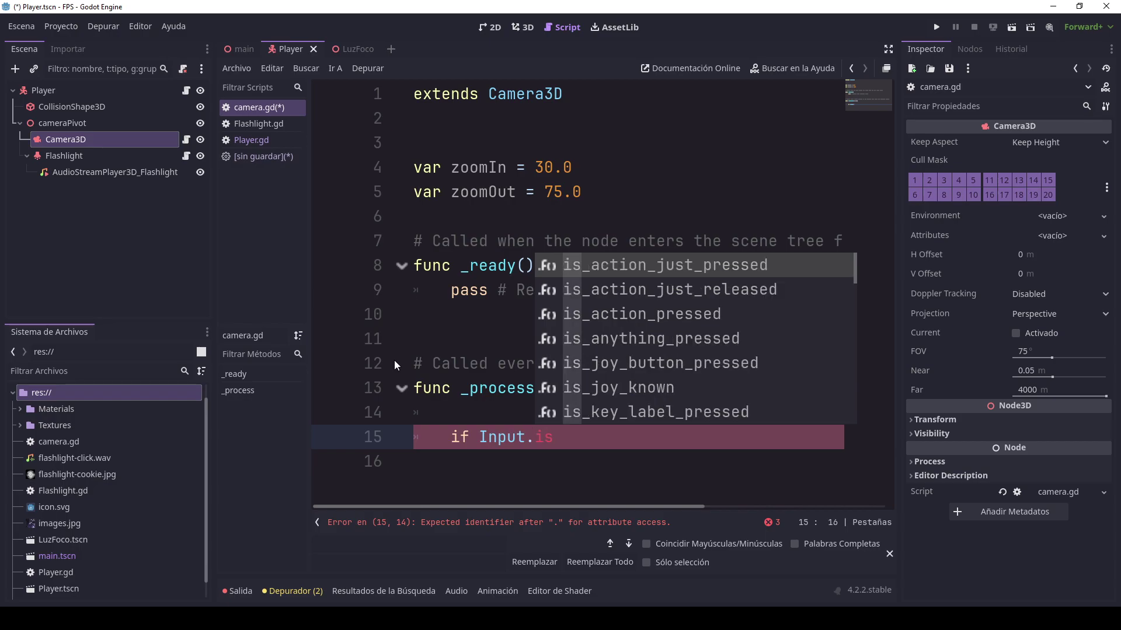
key(Down)
key(Down)
key(Return)
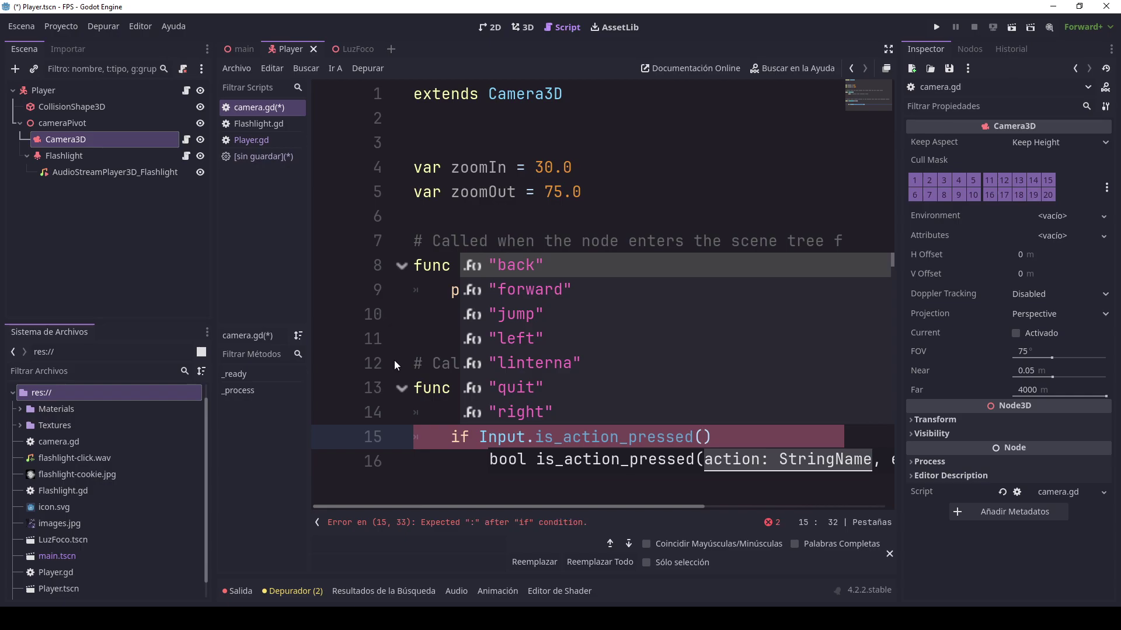
text(")
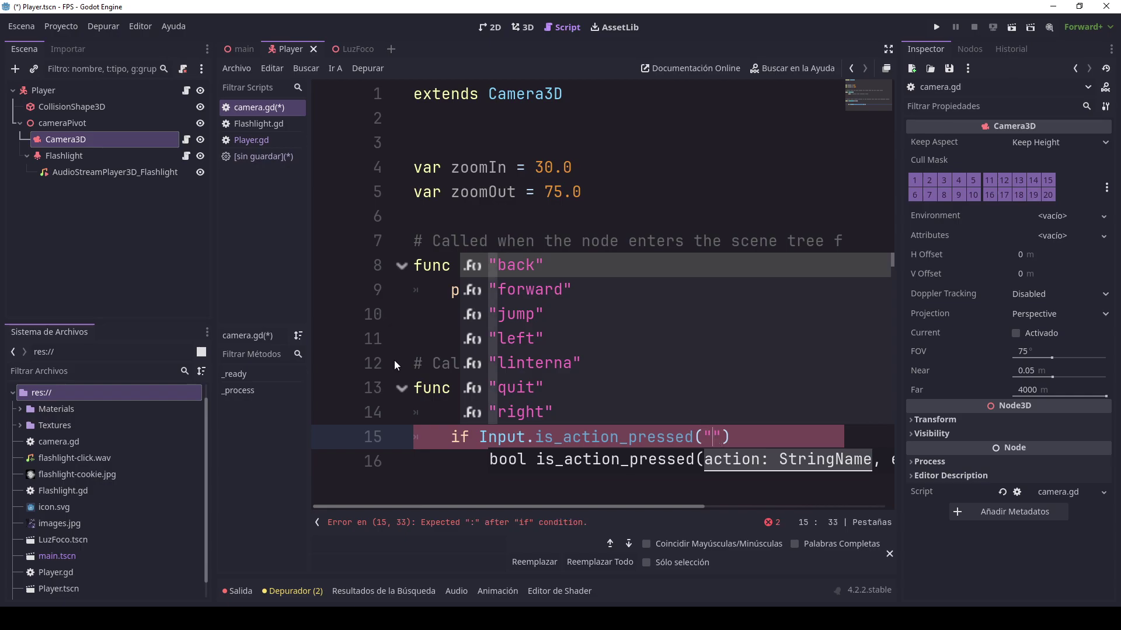
text(zoom")
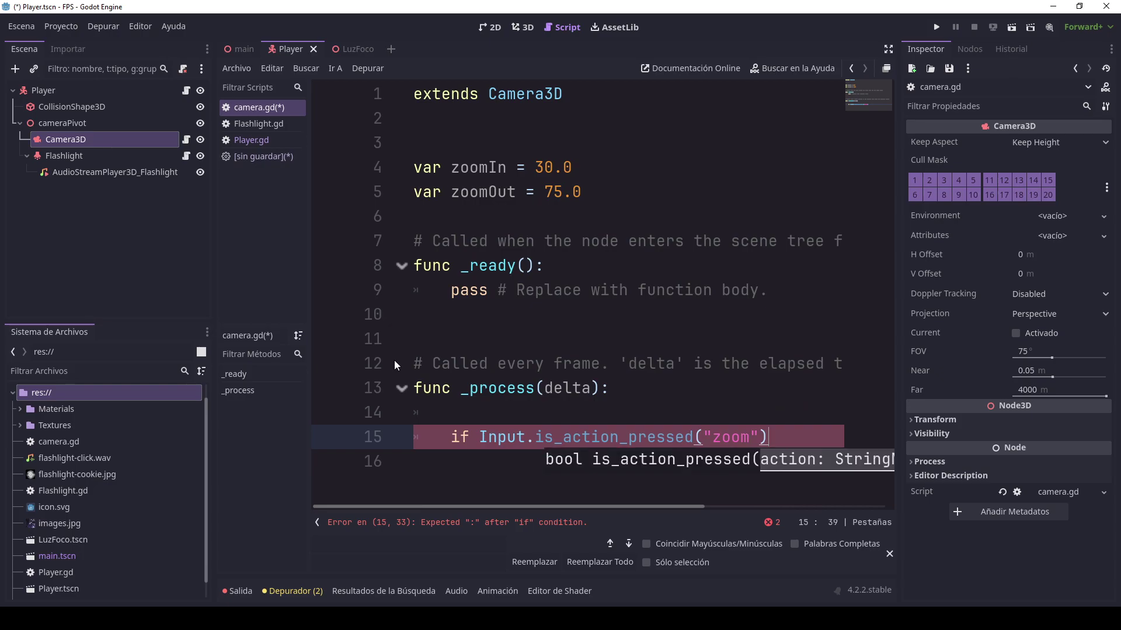
text():)
key(Return)
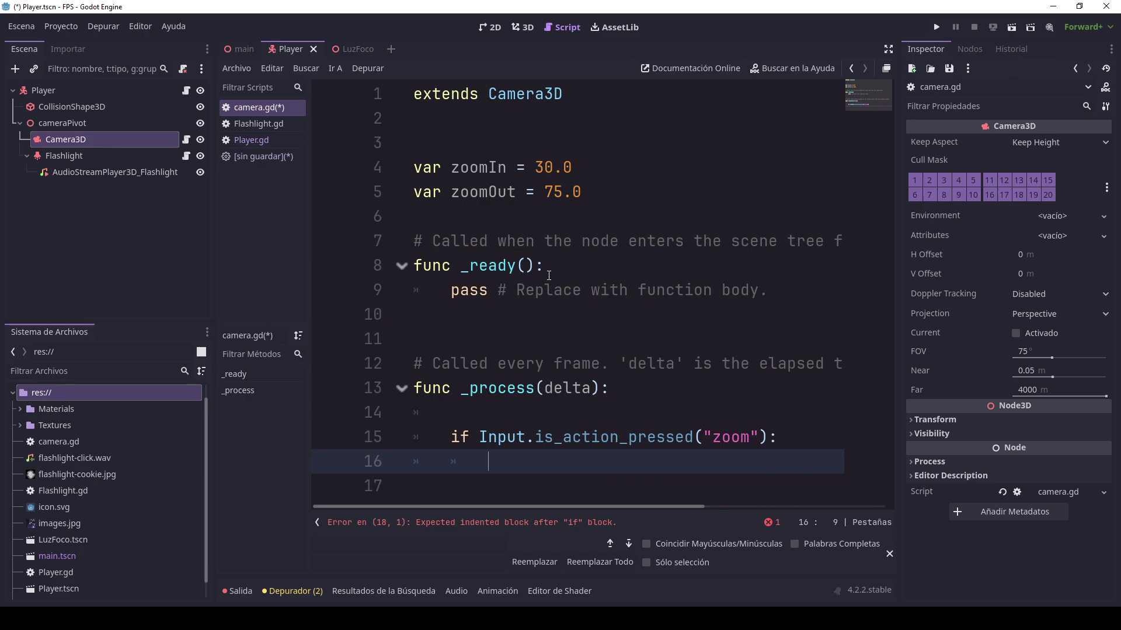
- Add var camera = with a dragged-in Camera3D reference on line 7 and save
click(688, 170)
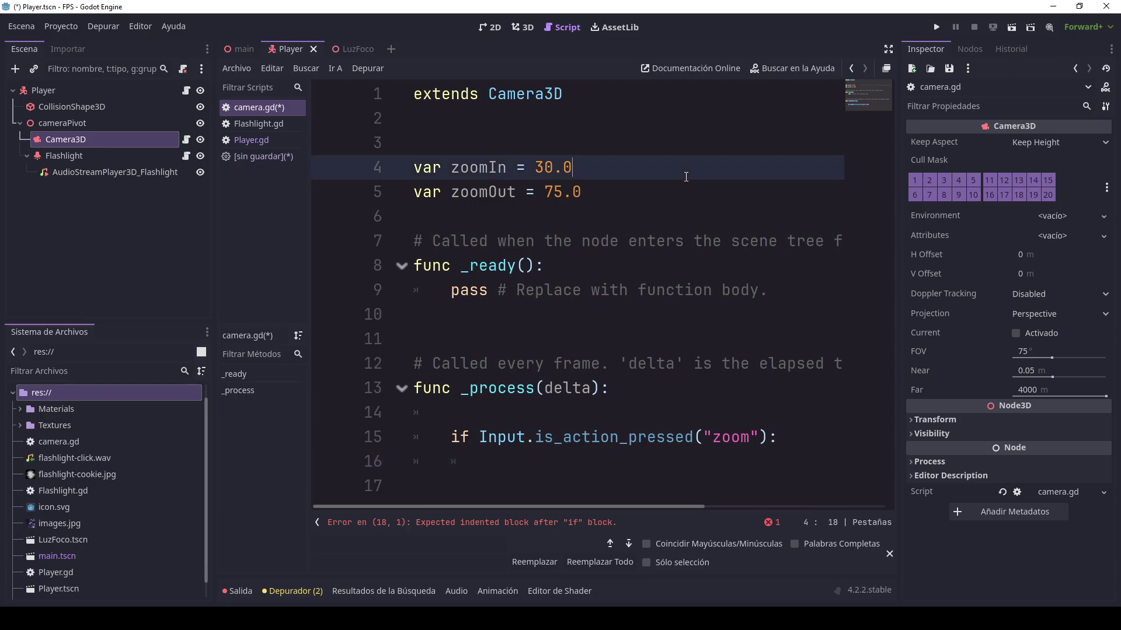
key(Down)
key(Return)
key(Return)
text(v)
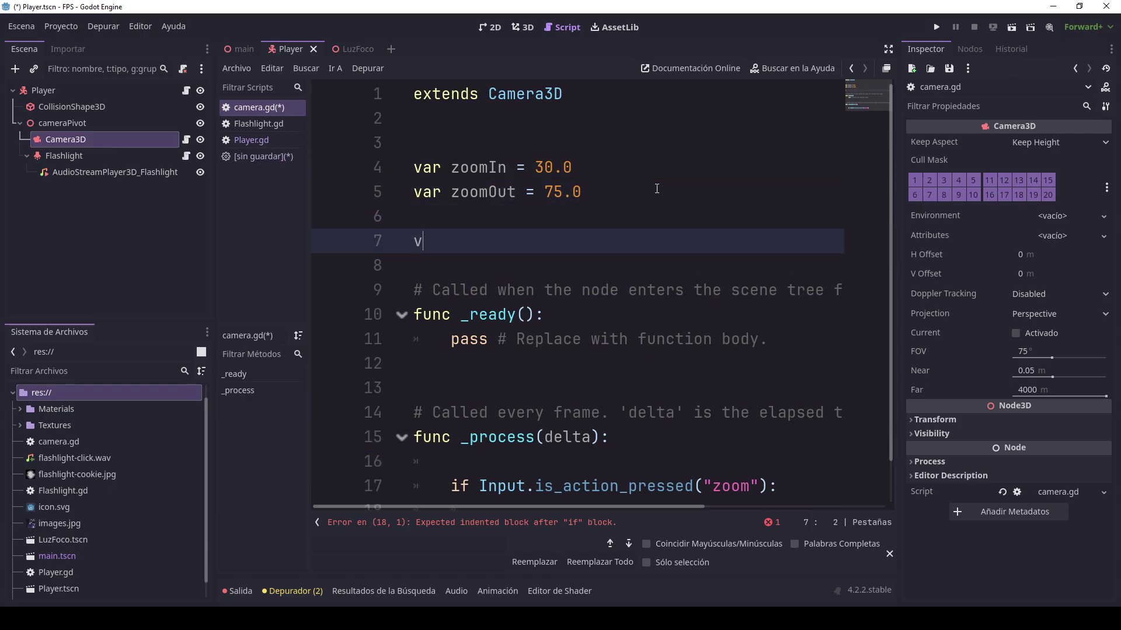
text(ar camera )
text(=)
click(63, 166)
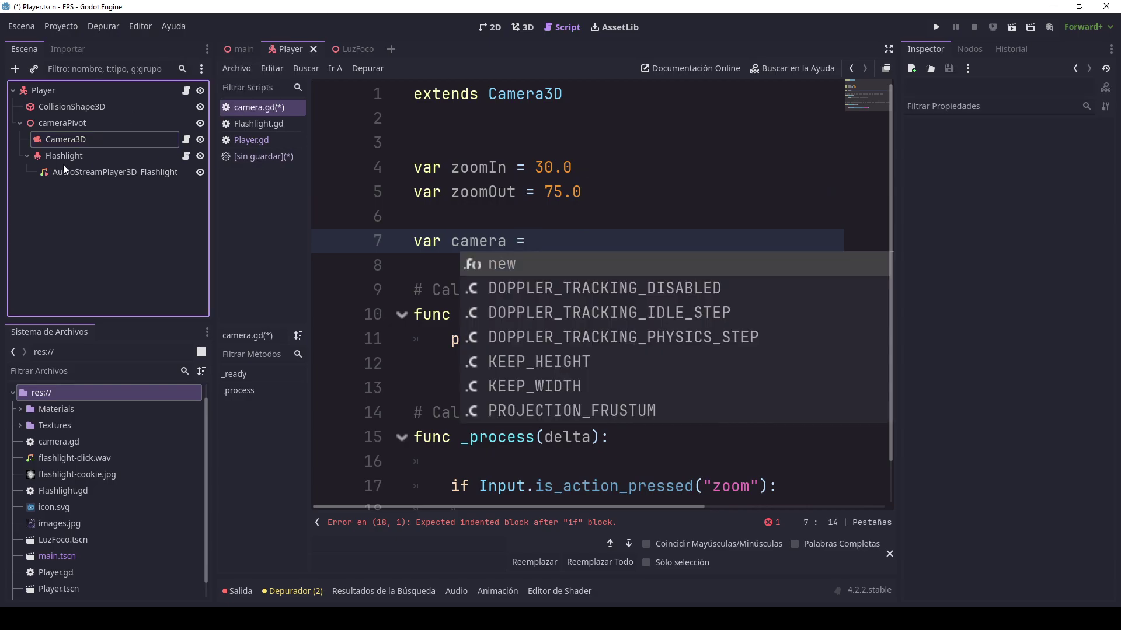
drag(75, 139, 574, 243)
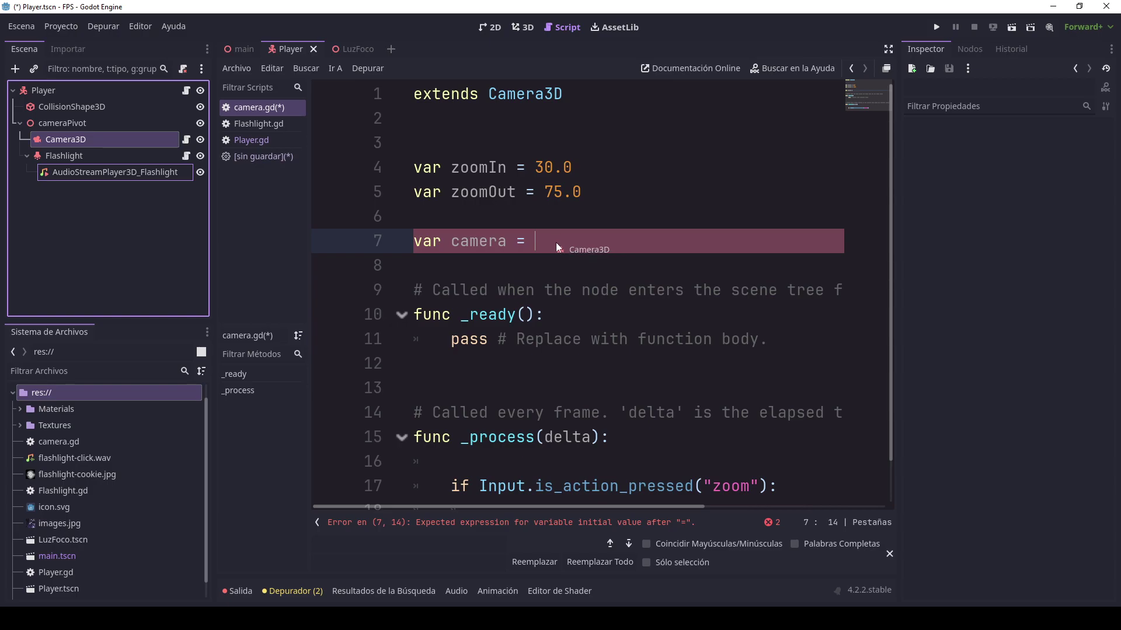
drag(574, 242, 559, 241)
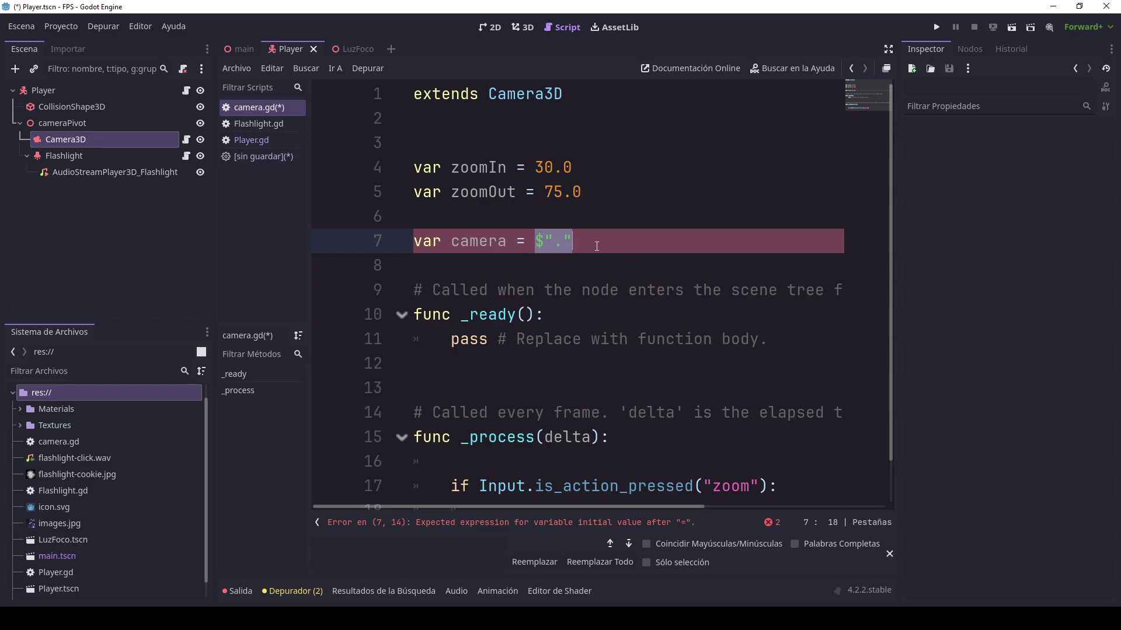
drag(535, 240, 573, 240)
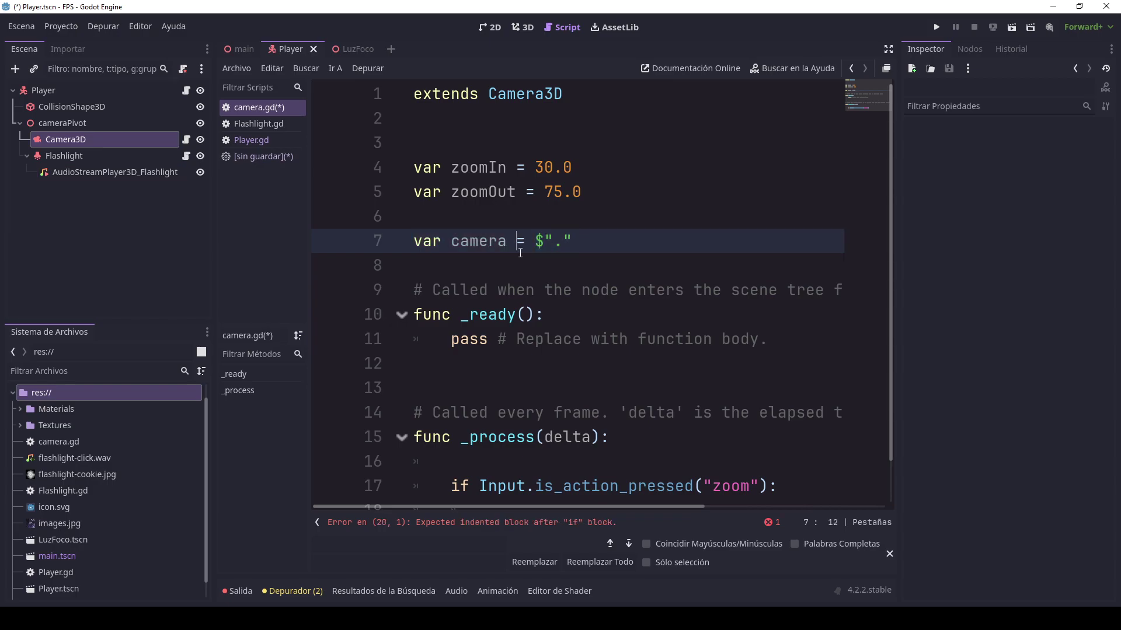
double_click(477, 239)
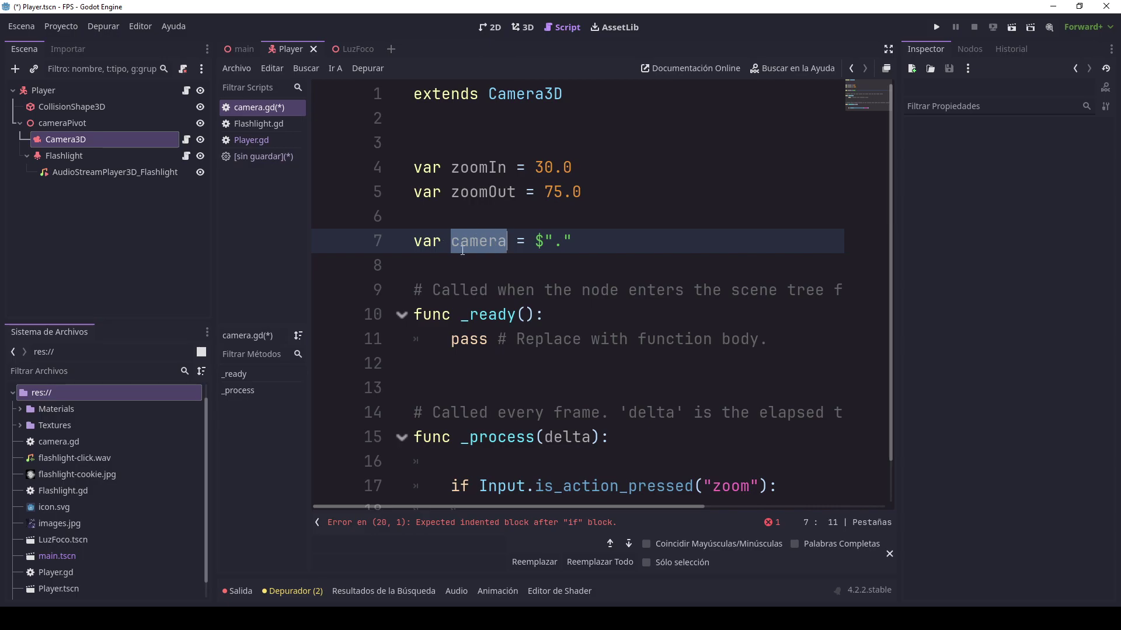
click(488, 270)
key(ctrl+s)
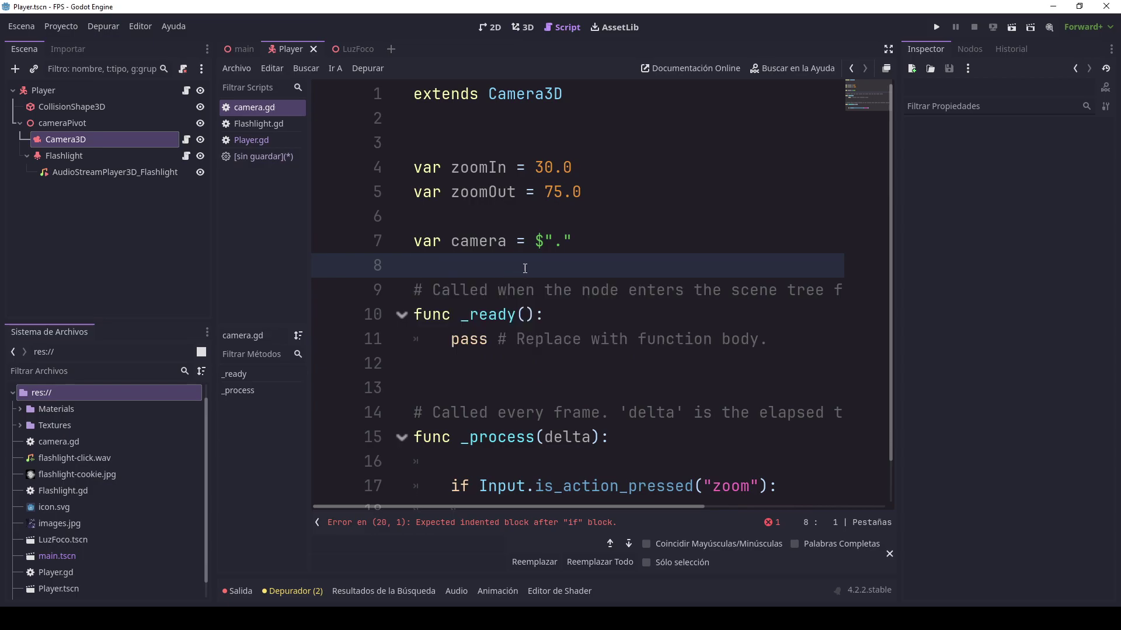
click(617, 233)
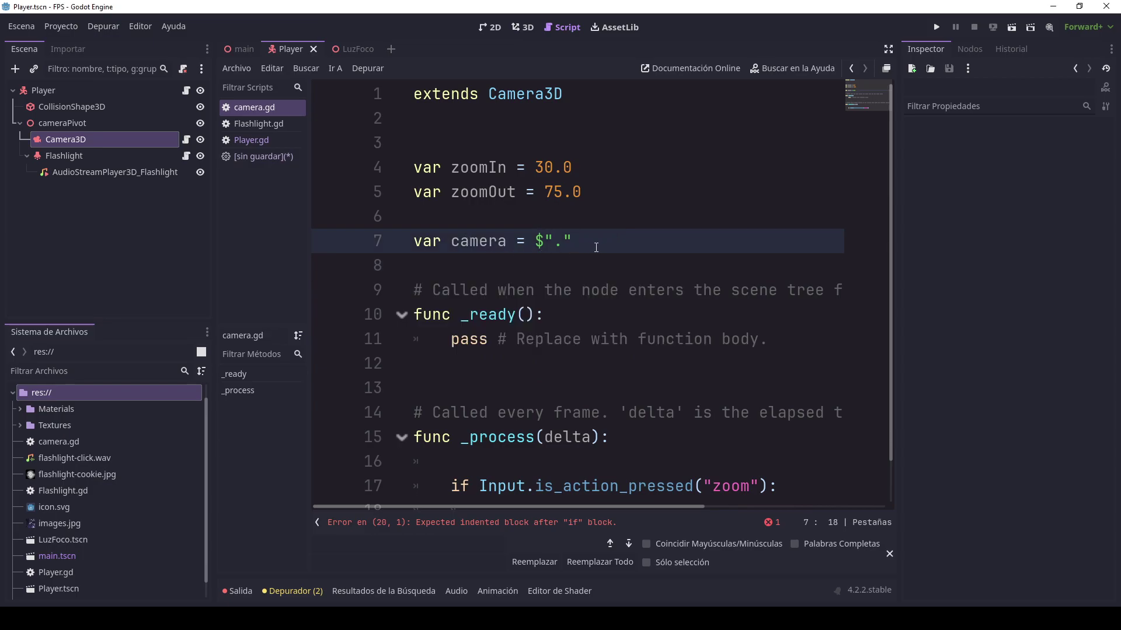
mouse_move(596, 248)
mouse_down()
mouse_move(489, 251)
mouse_move(540, 245)
mouse_up()
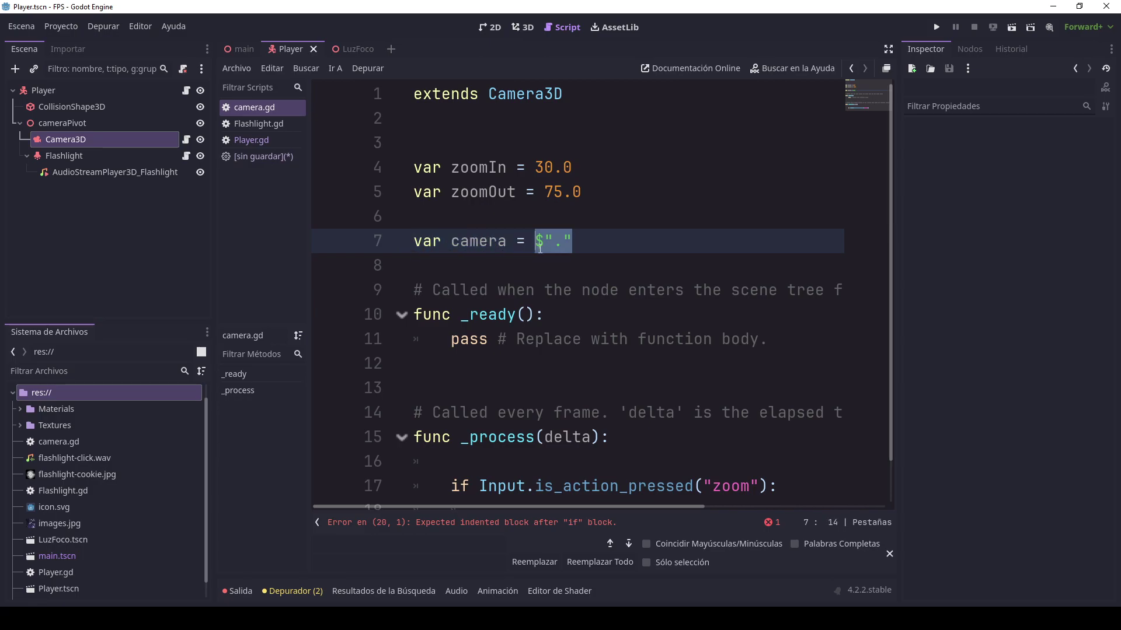
double_click(500, 242)
shift+click(412, 242)
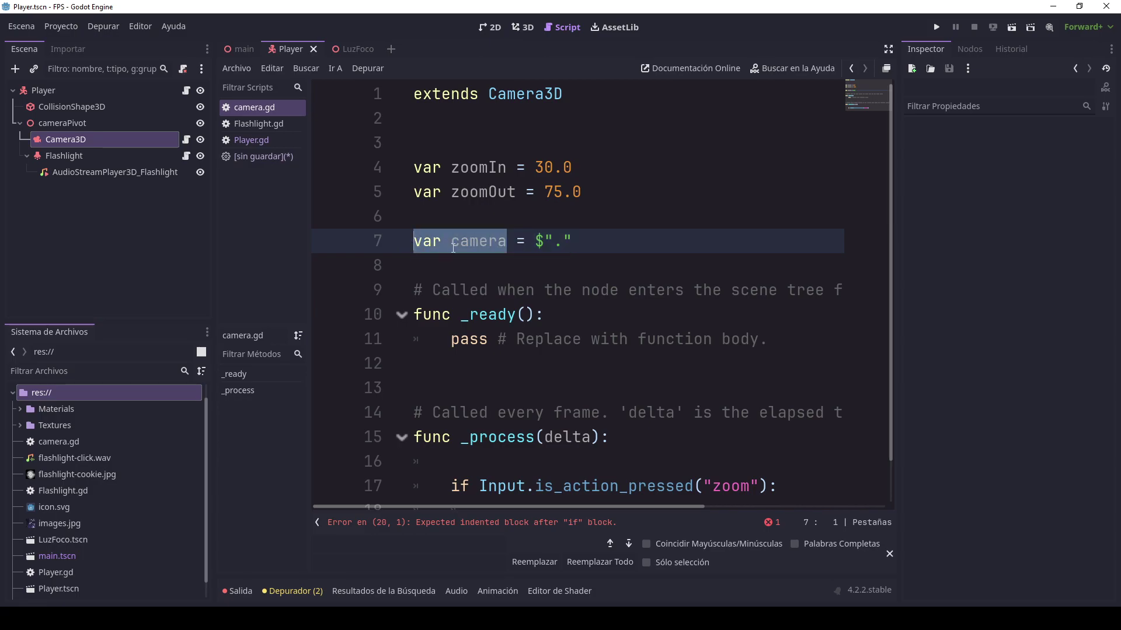
click(435, 241)
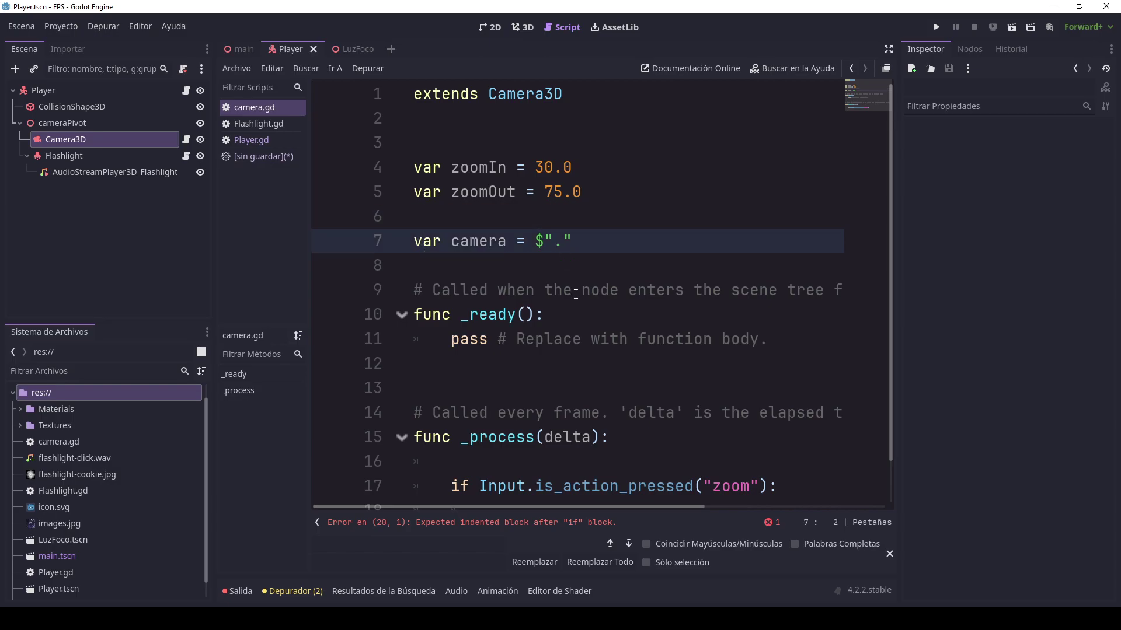
click(415, 244)
text(@)
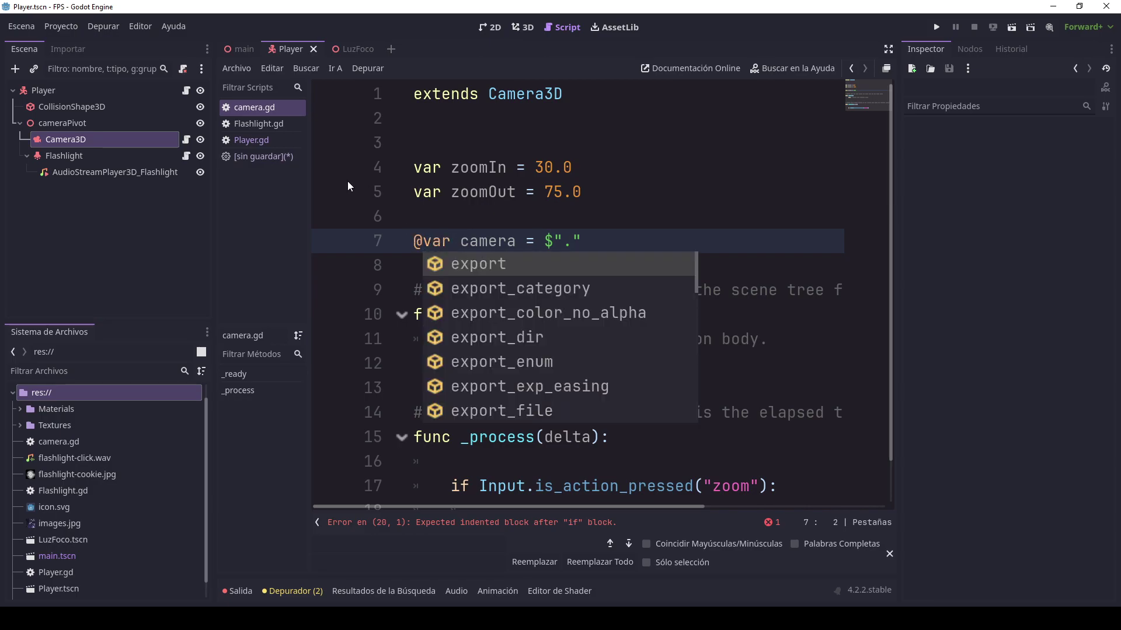
text(onre)
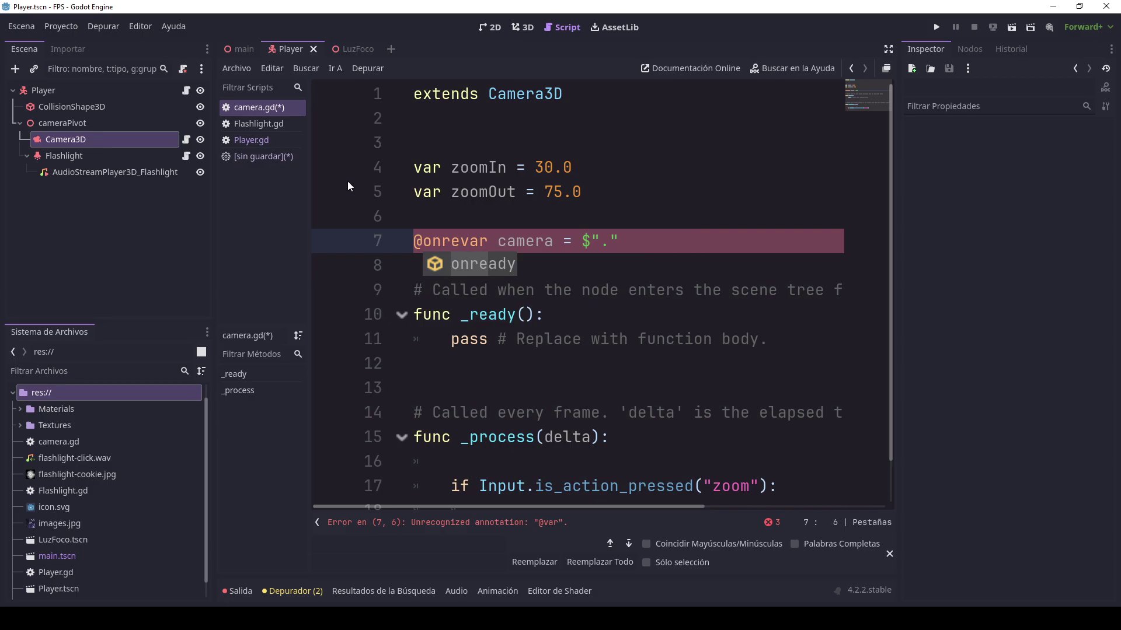
key(Tab)
text(var)
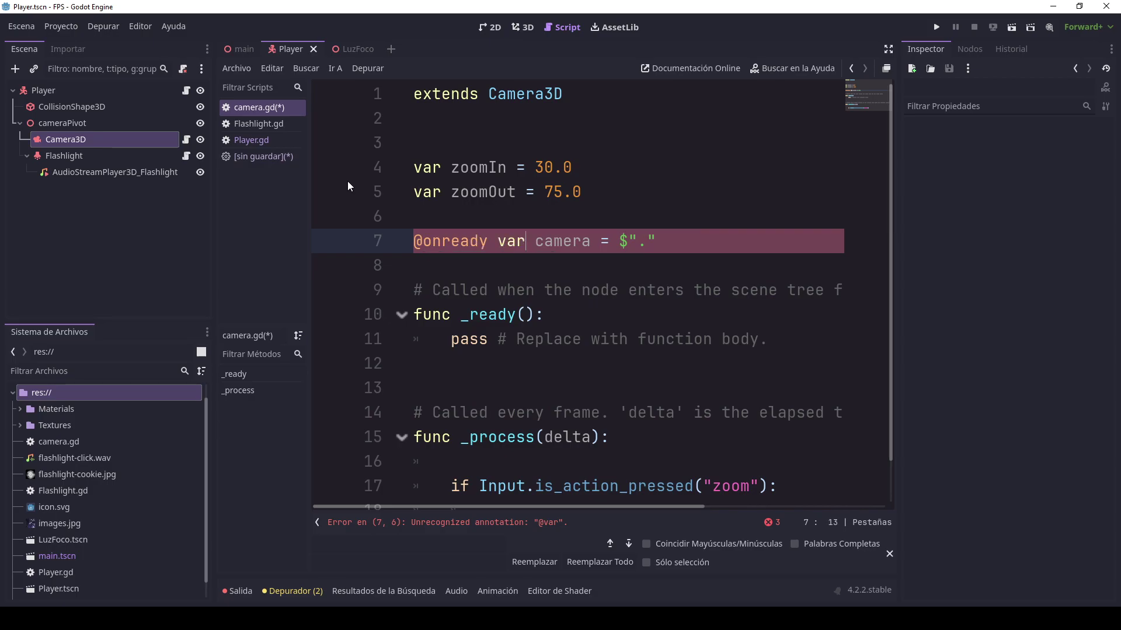
key(Up)
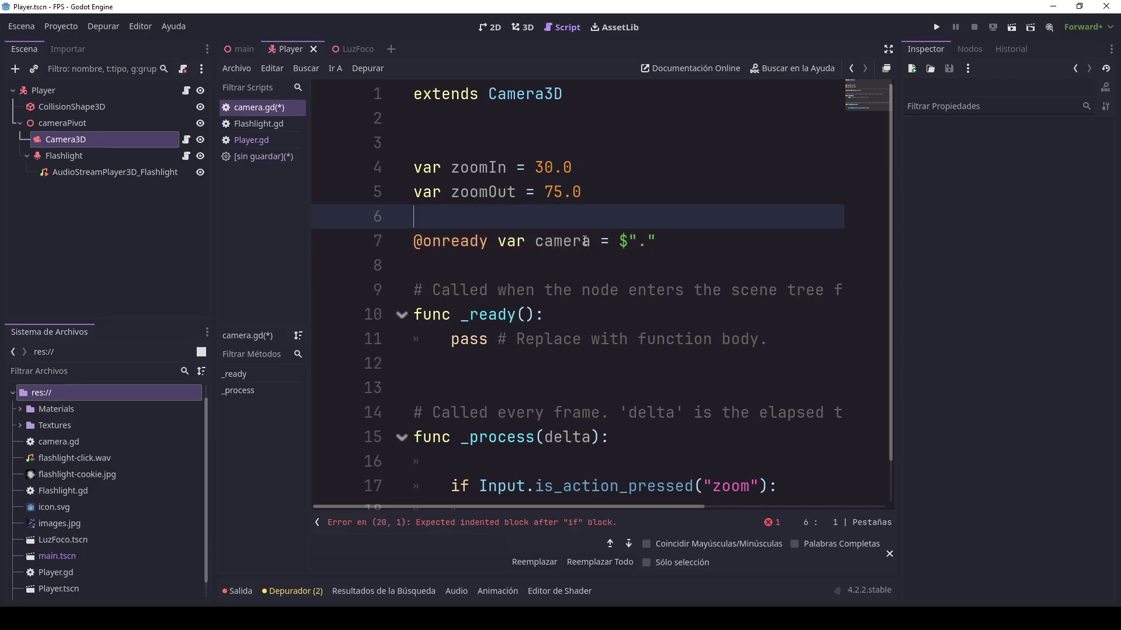
mouse_move(660, 241)
mouse_down()
mouse_move(451, 236)
mouse_move(534, 241)
mouse_up()
double_click(561, 241)
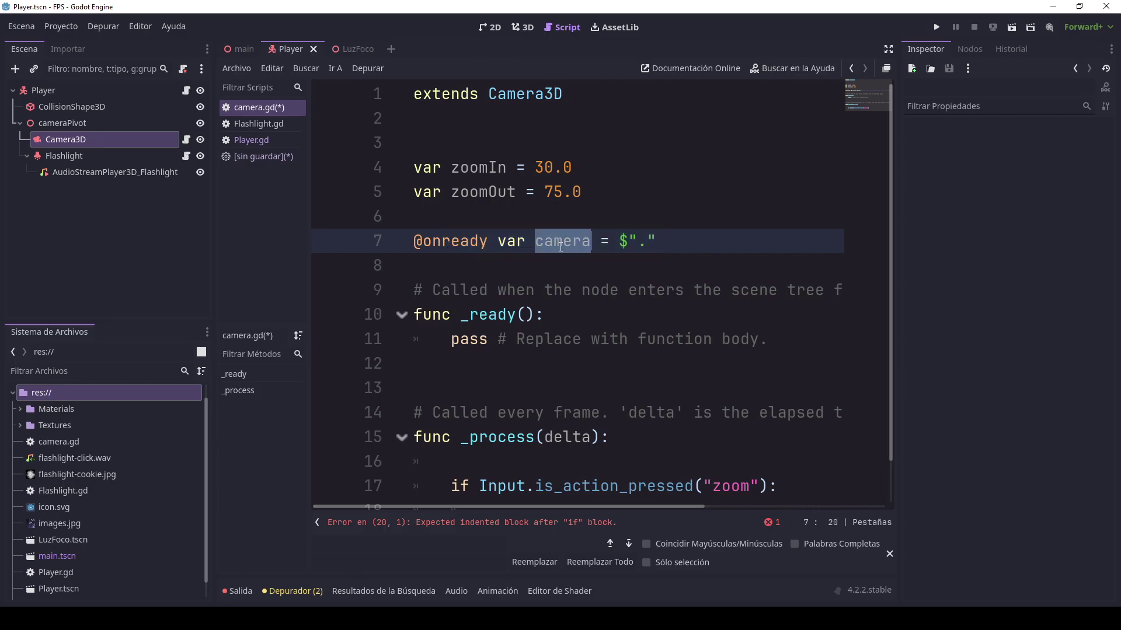
drag(656, 241, 534, 244)
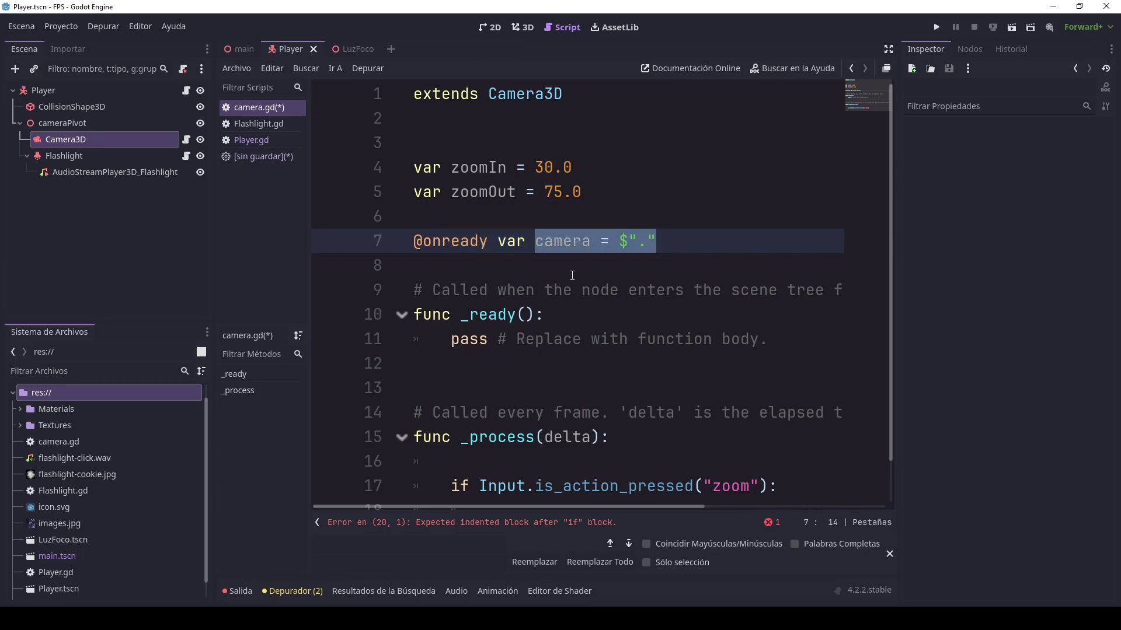
click(578, 224)
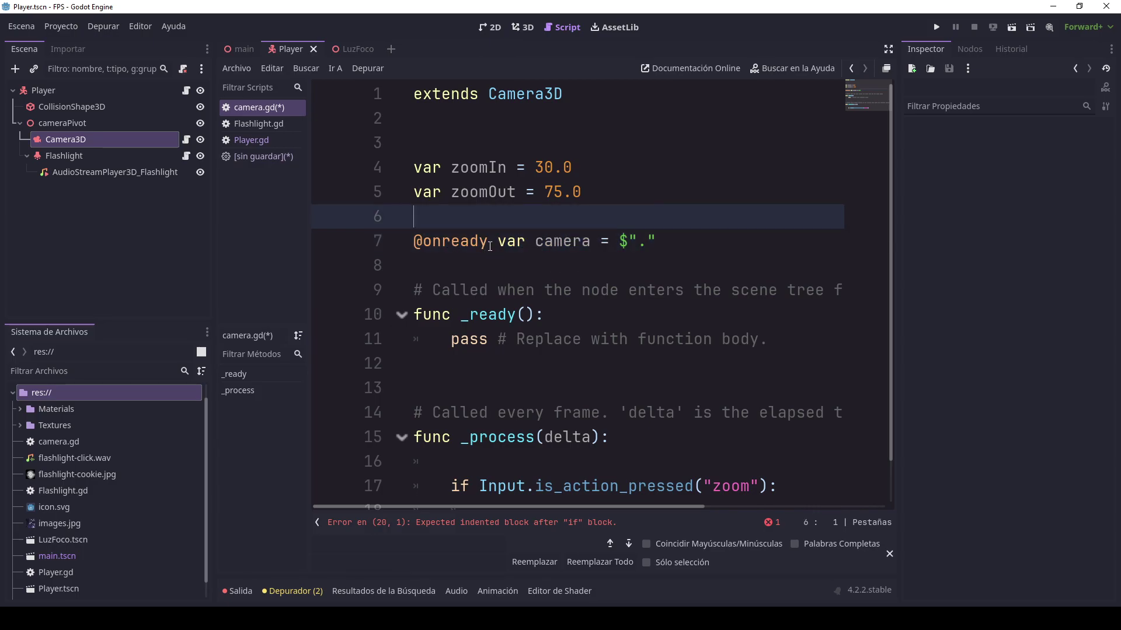
click(656, 241)
key(ctrl+s)
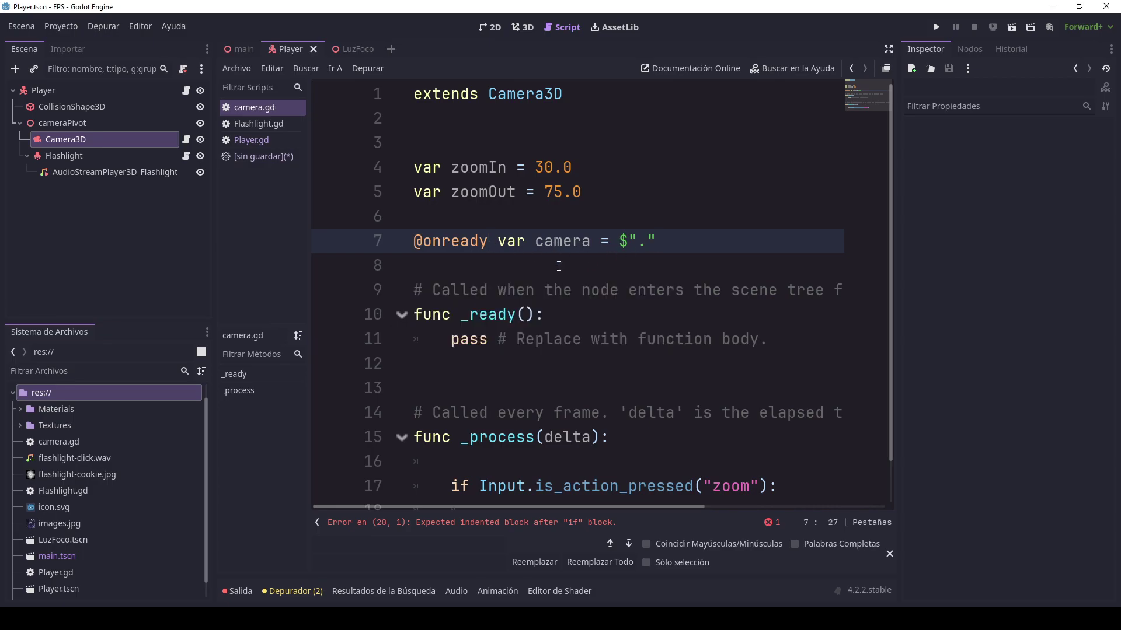
- Try moving camera = $"." into _ready, then undo back to the pass line
scroll(590, 412, down, 1)
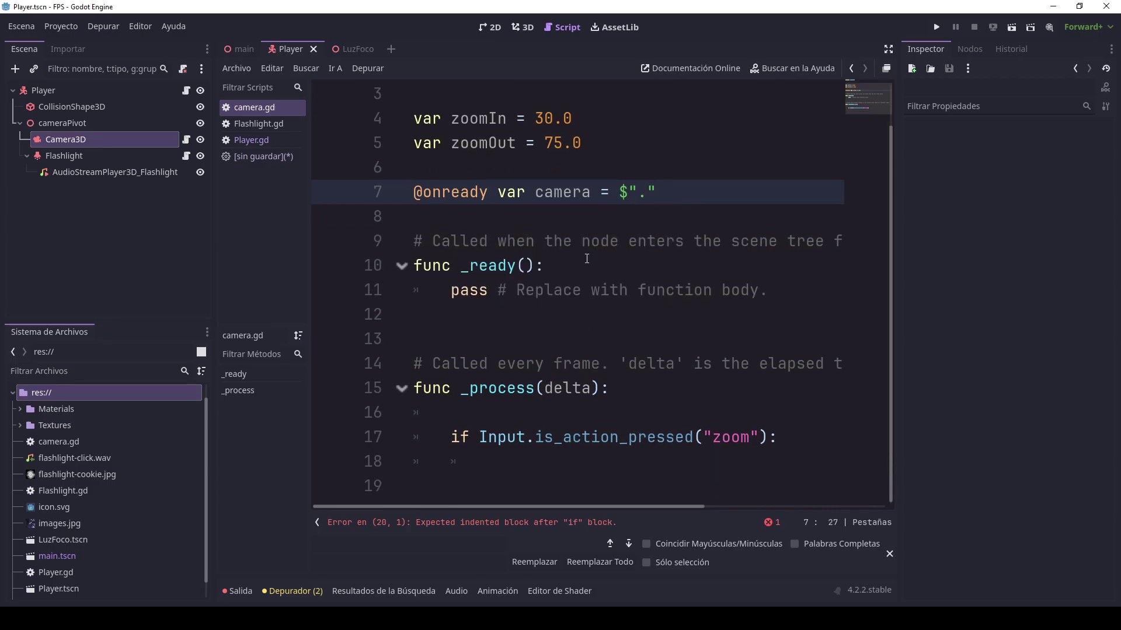
drag(768, 290, 450, 290)
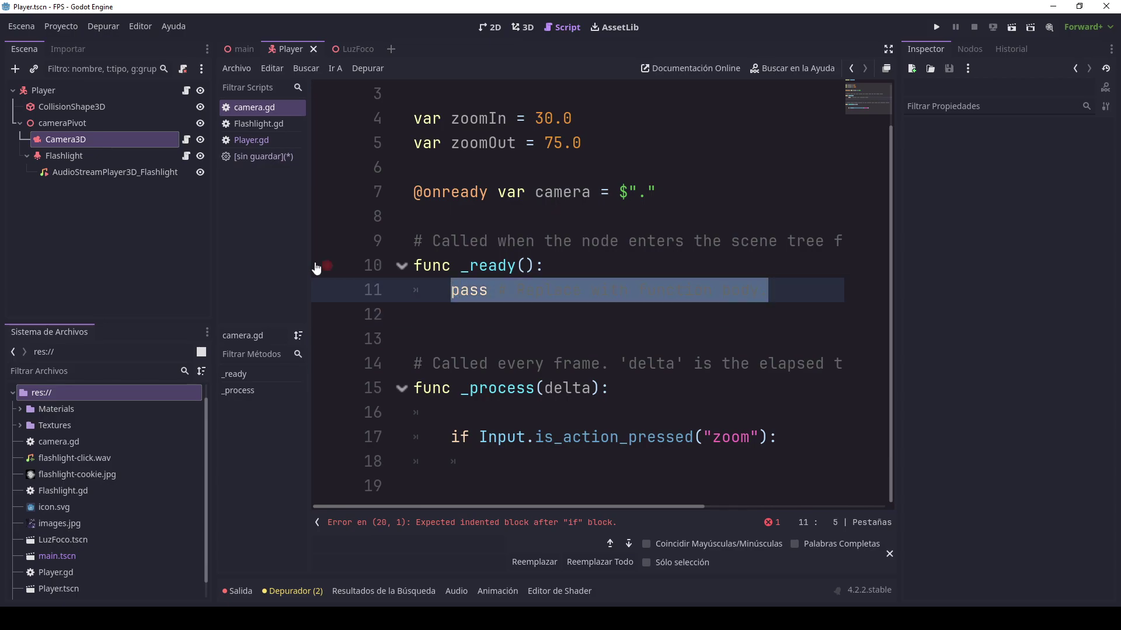
drag(590, 198, 656, 194)
key(BackSpace)
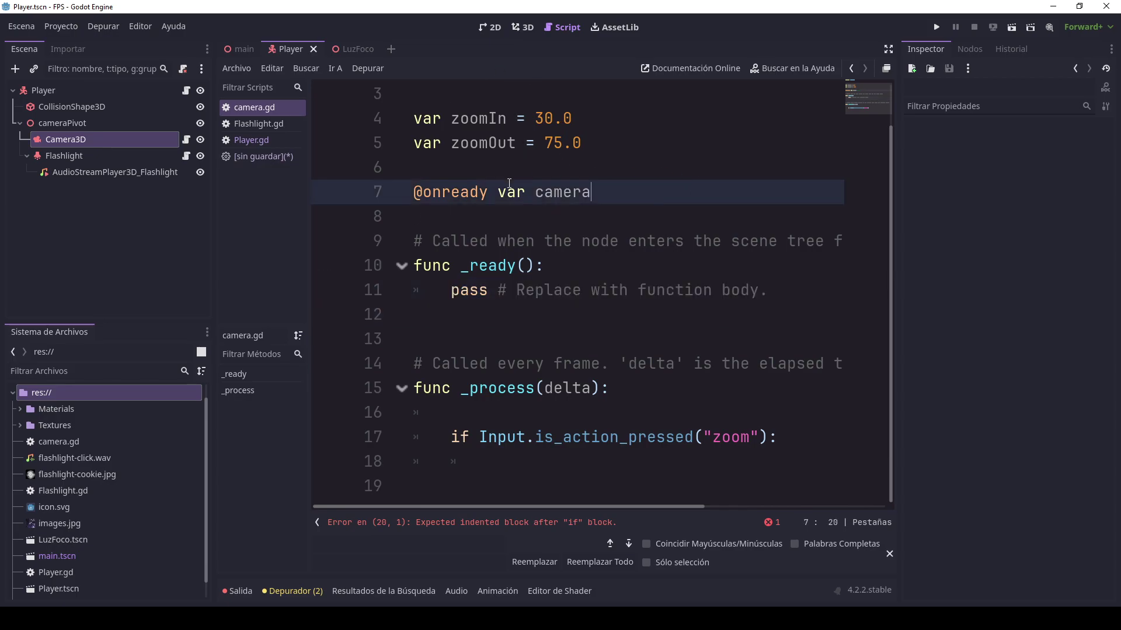
drag(498, 192, 391, 194)
key(BackSpace)
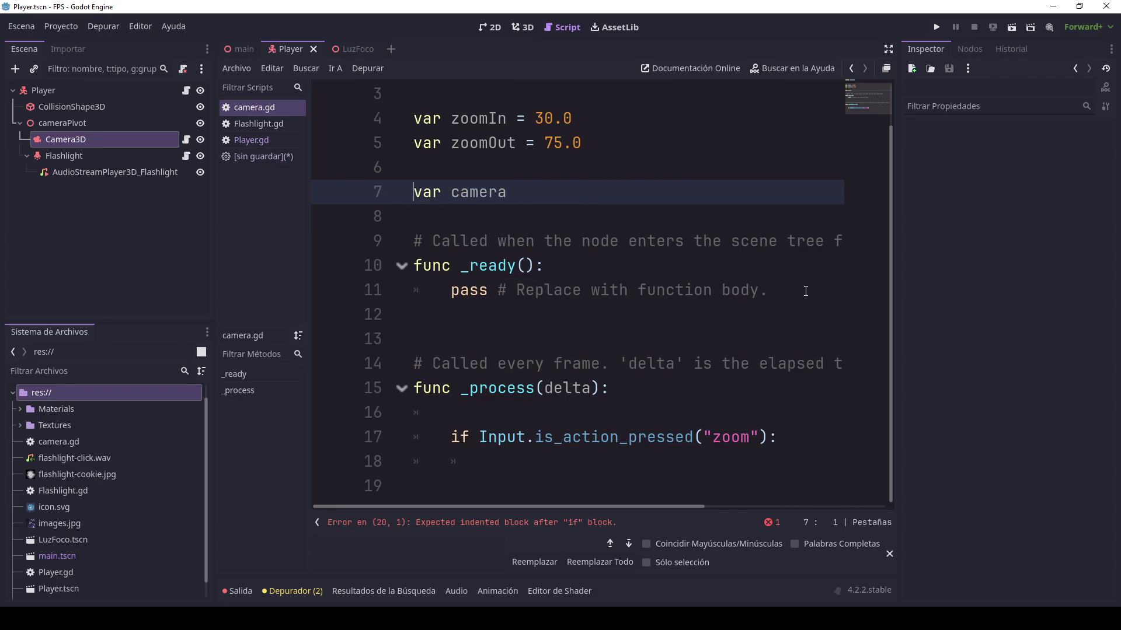
drag(806, 291, 451, 290)
text(c)
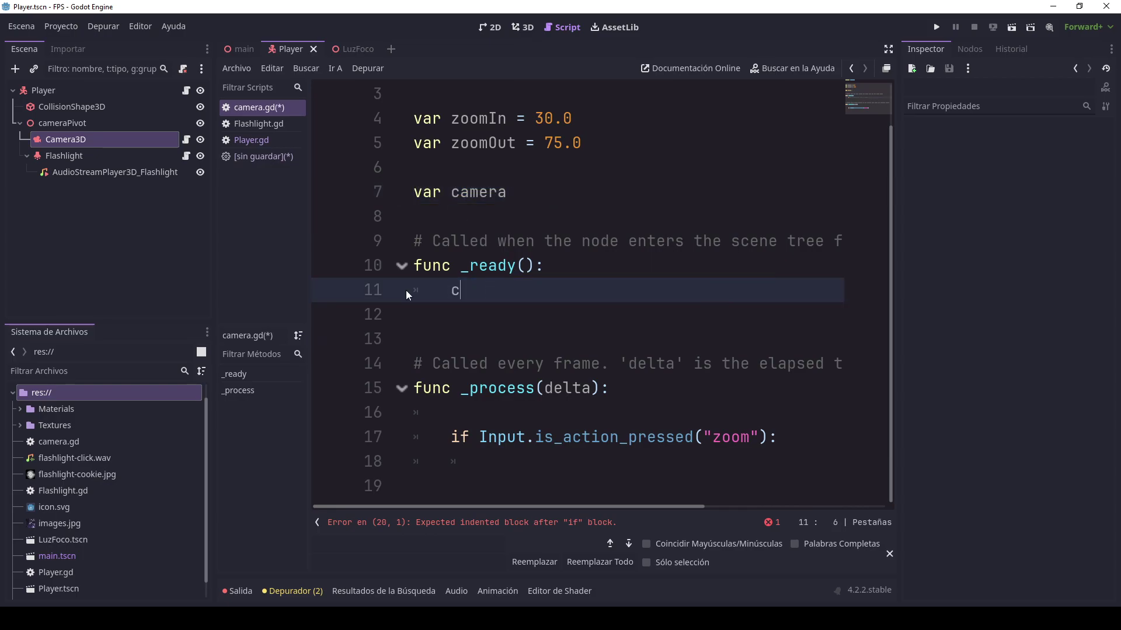
text(amera = )
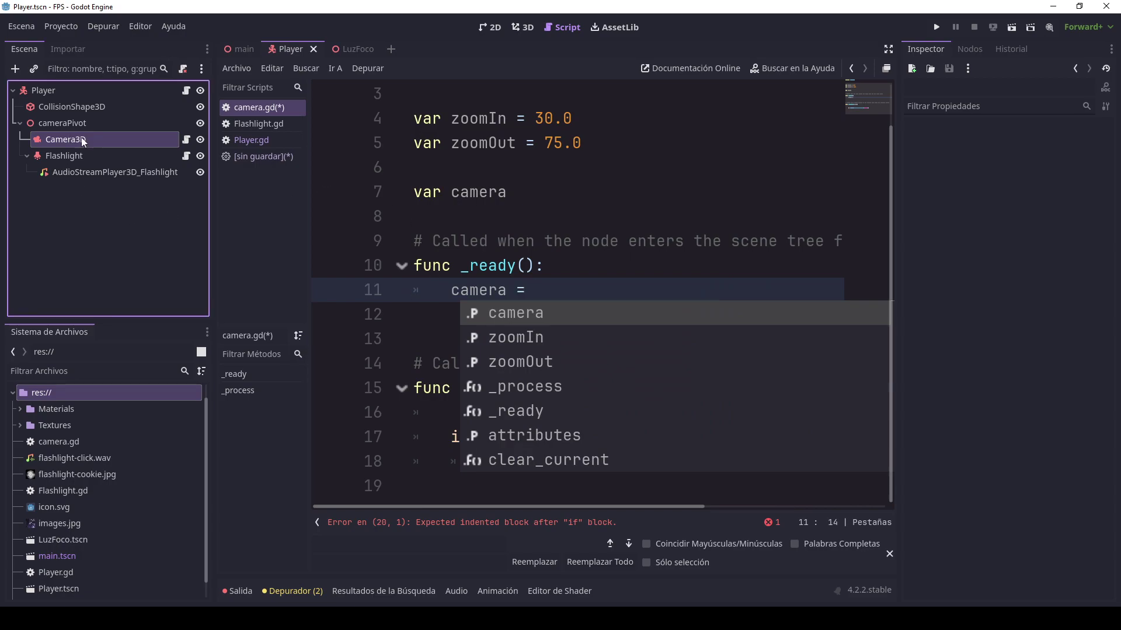
text($".")
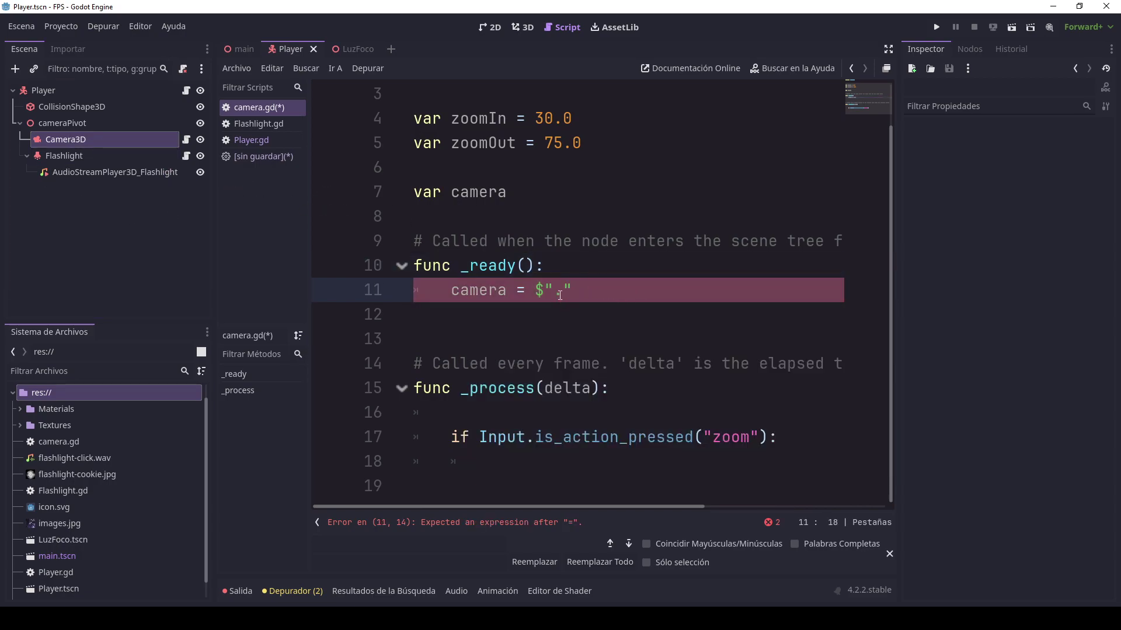
key(ctrl+z)
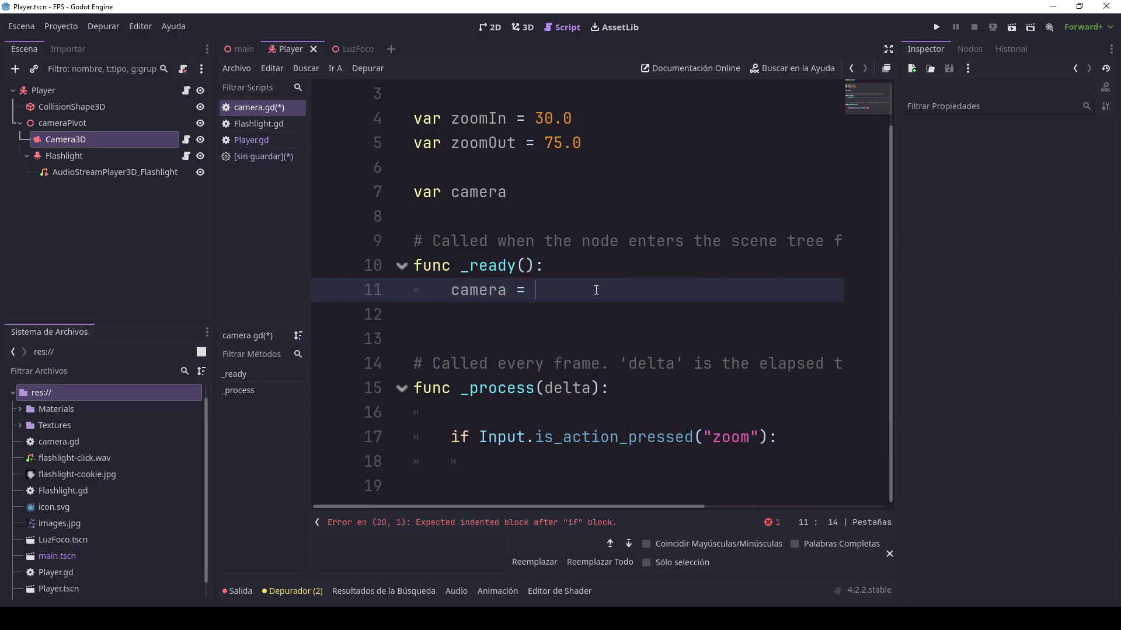
key(ctrl+z)
key(ctrl+z)
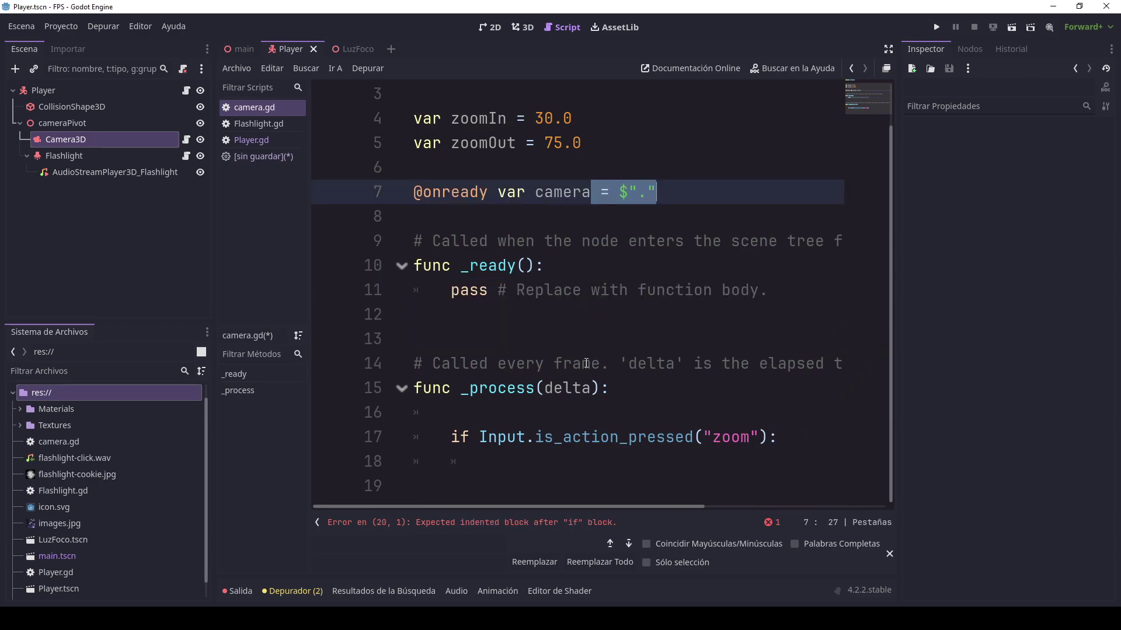
click(770, 439)
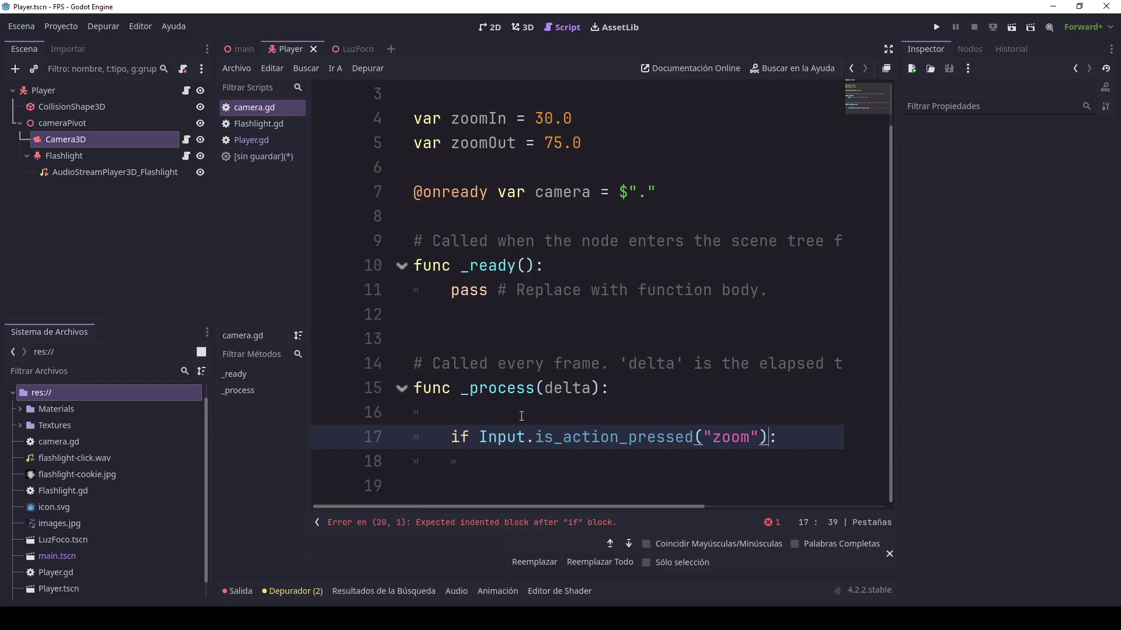
- Remove the blank line above the if and set camera.fov = zoomIn inside the zoom branch
key(Up)
key(Up)
key(Down)
key(BackSpace)
key(BackSpace)
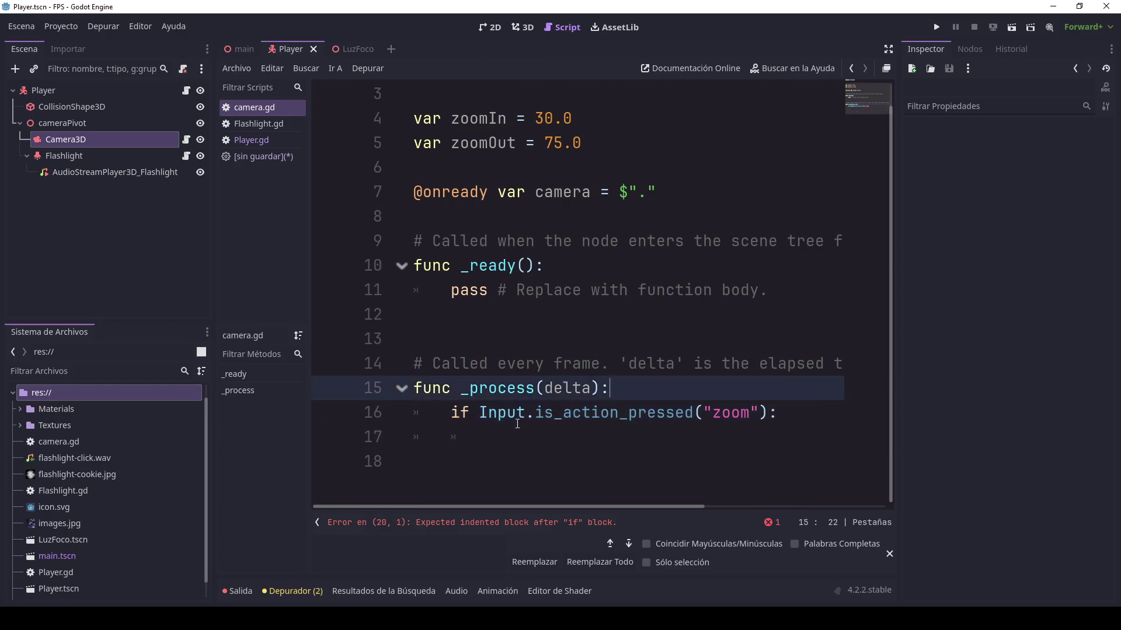
click(461, 412)
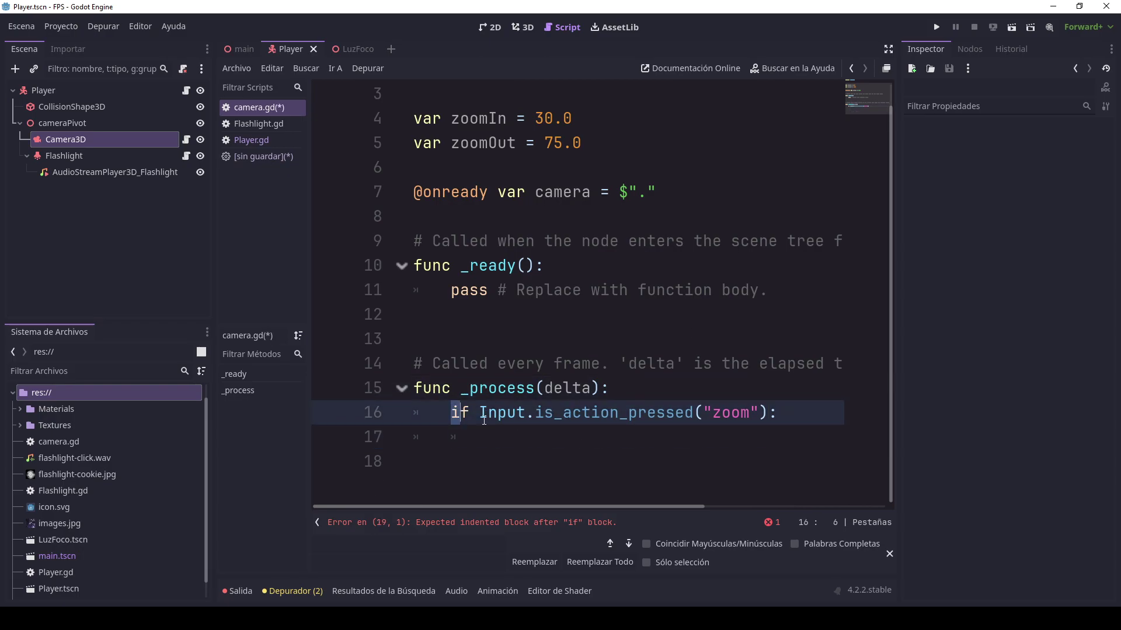
click(788, 414)
key(Return)
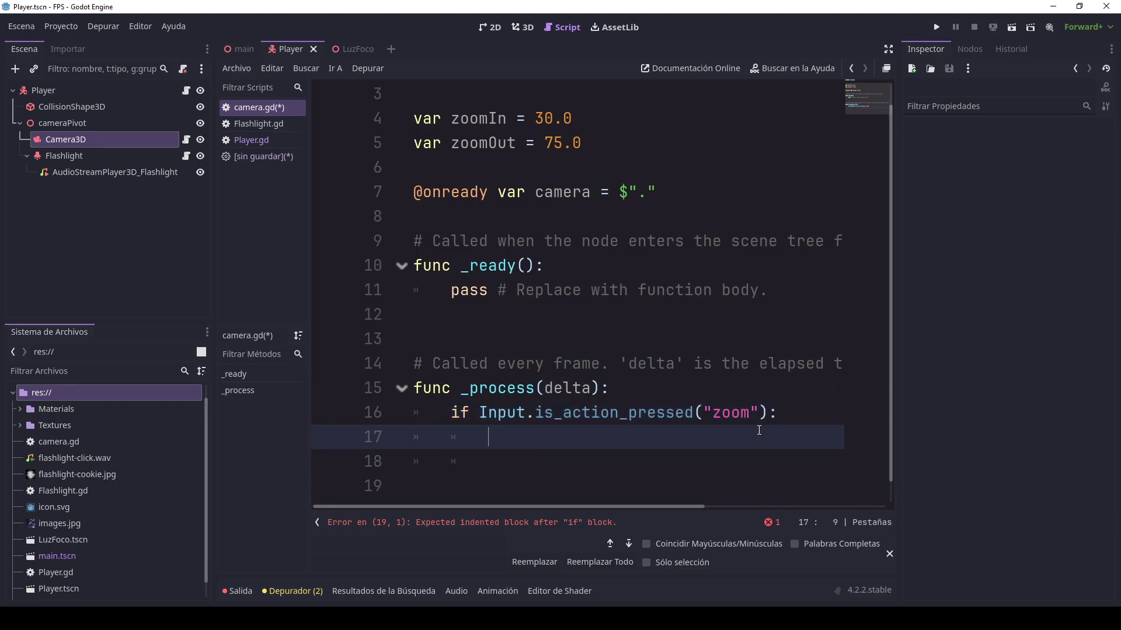
text(camera.)
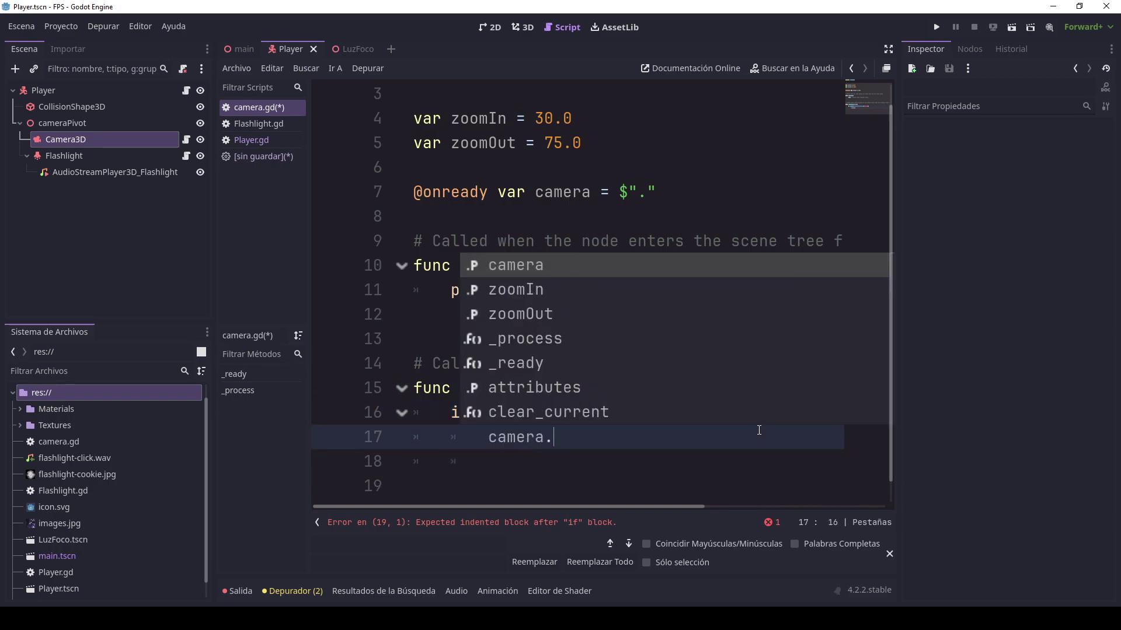
key(Down)
key(Down)
key(Down)
key(Down)
key(Down)
key(Down)
key(Down)
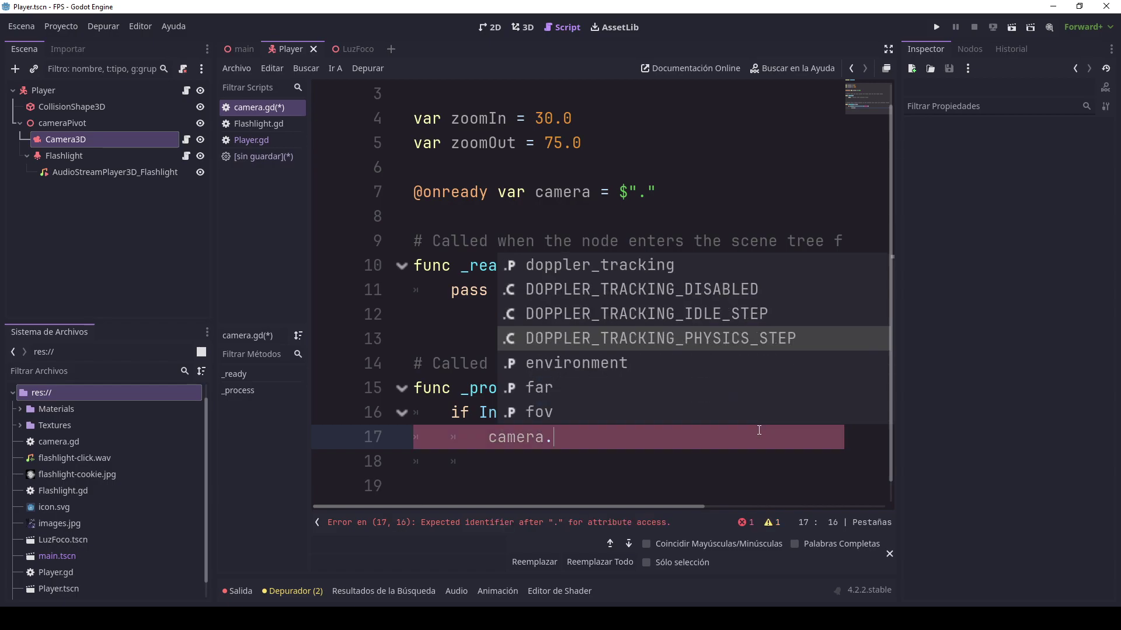
key(Down)
key(Down)
key(Down)
key(Return)
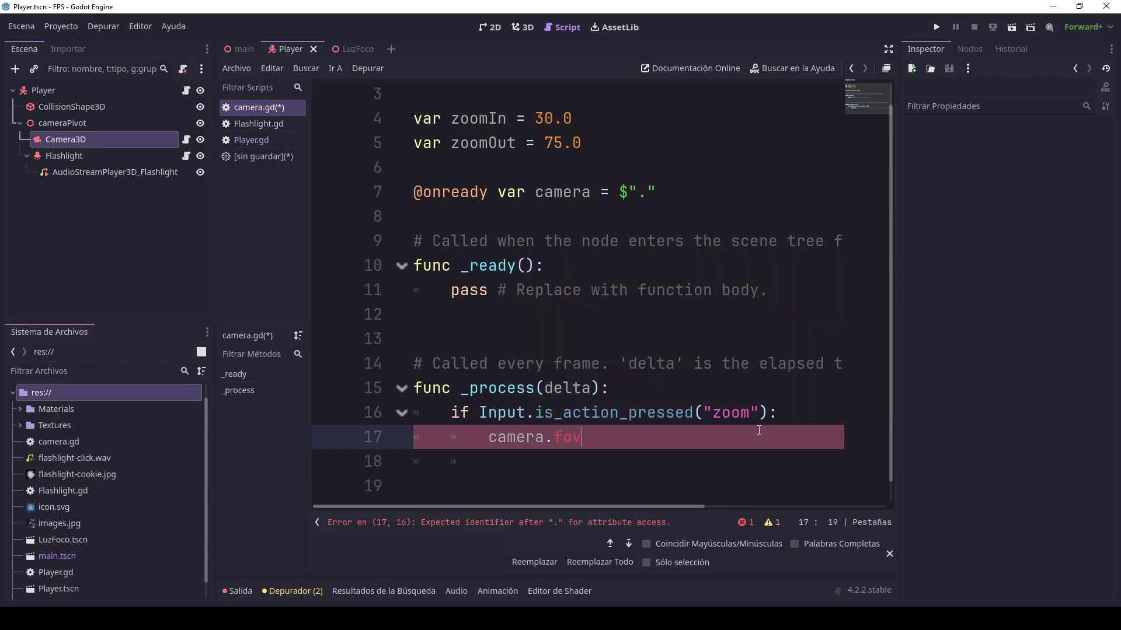
text( =)
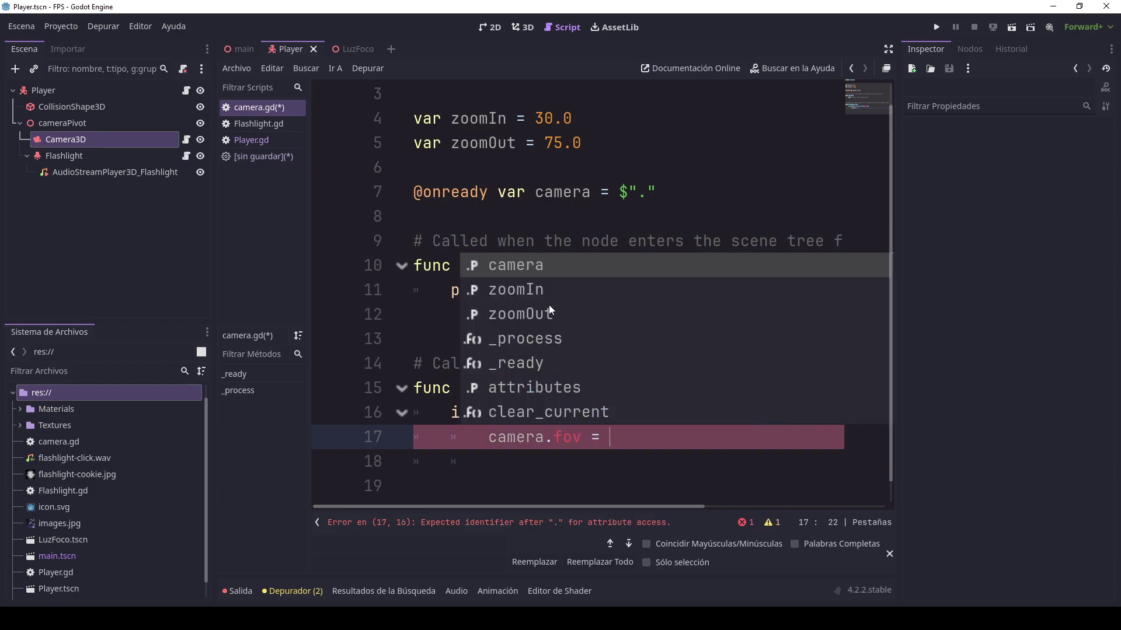
click(551, 298)
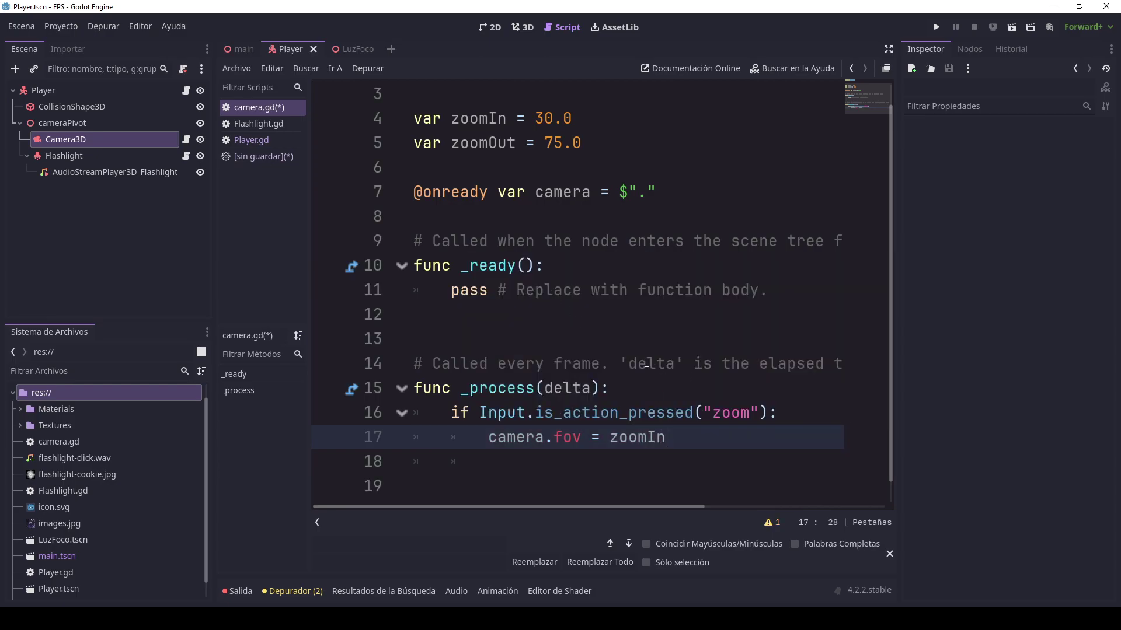
- Add an else branch that sets camera.fov = zoomOut
key(Return)
key(BackSpace)
text(else)
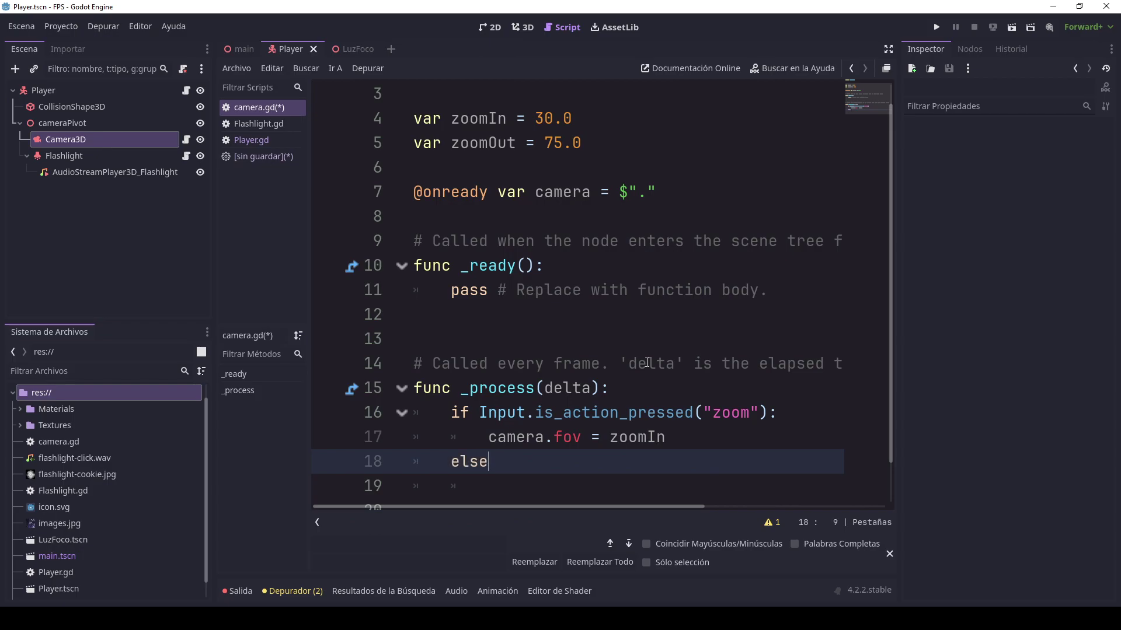
text(_)
key(BackSpace)
text(:)
key(Return)
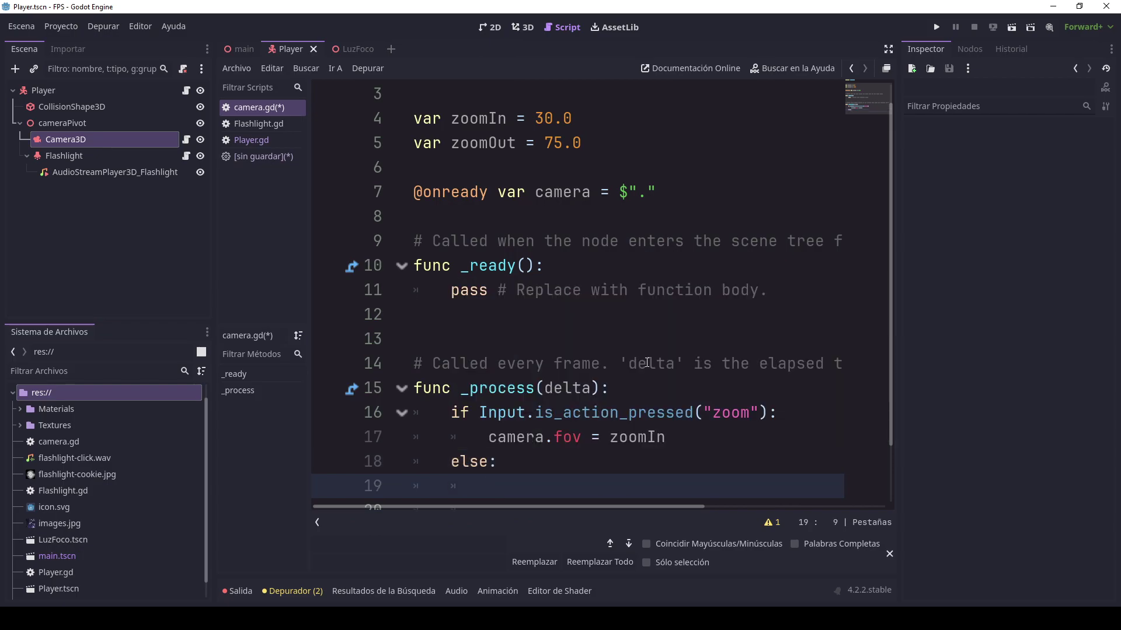
text(camera)
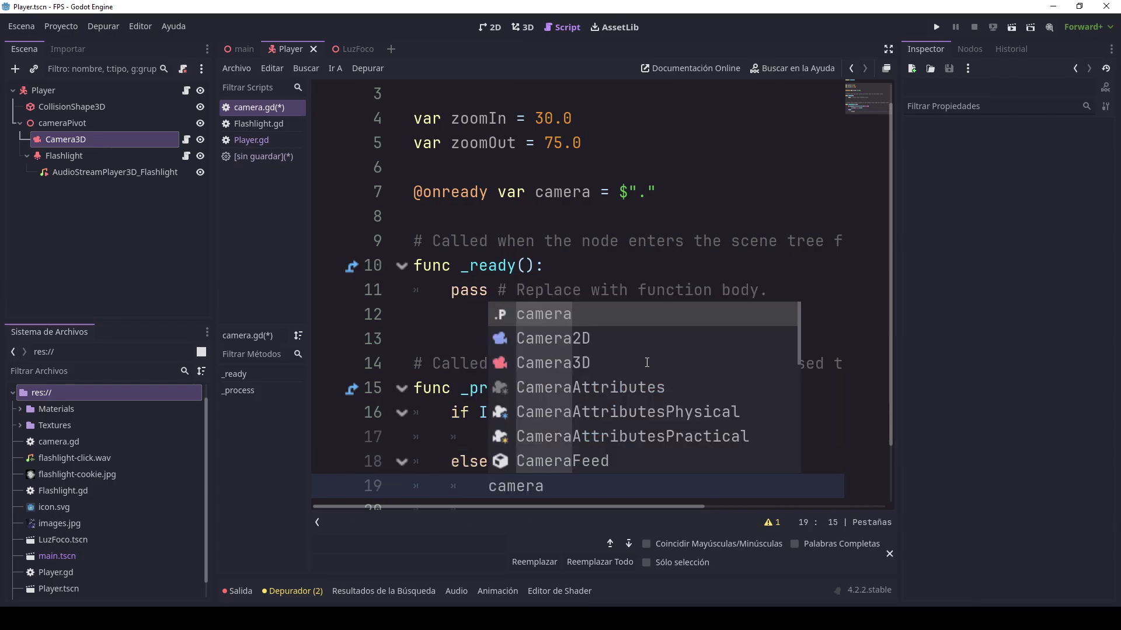
key(Escape)
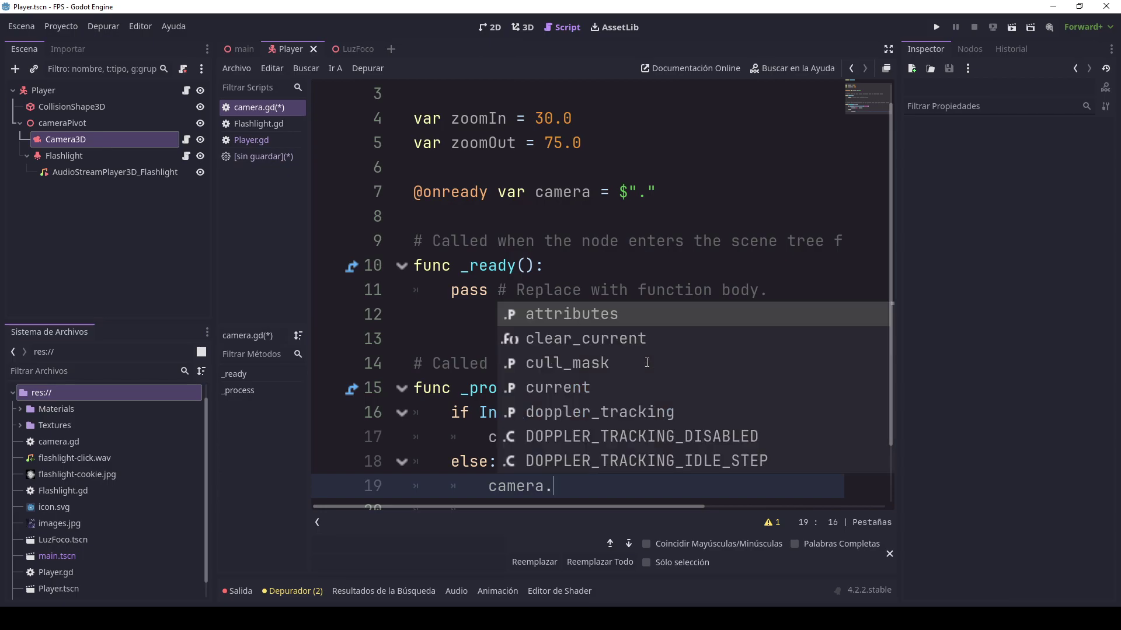
text(fov =)
text( zom)
click(647, 362)
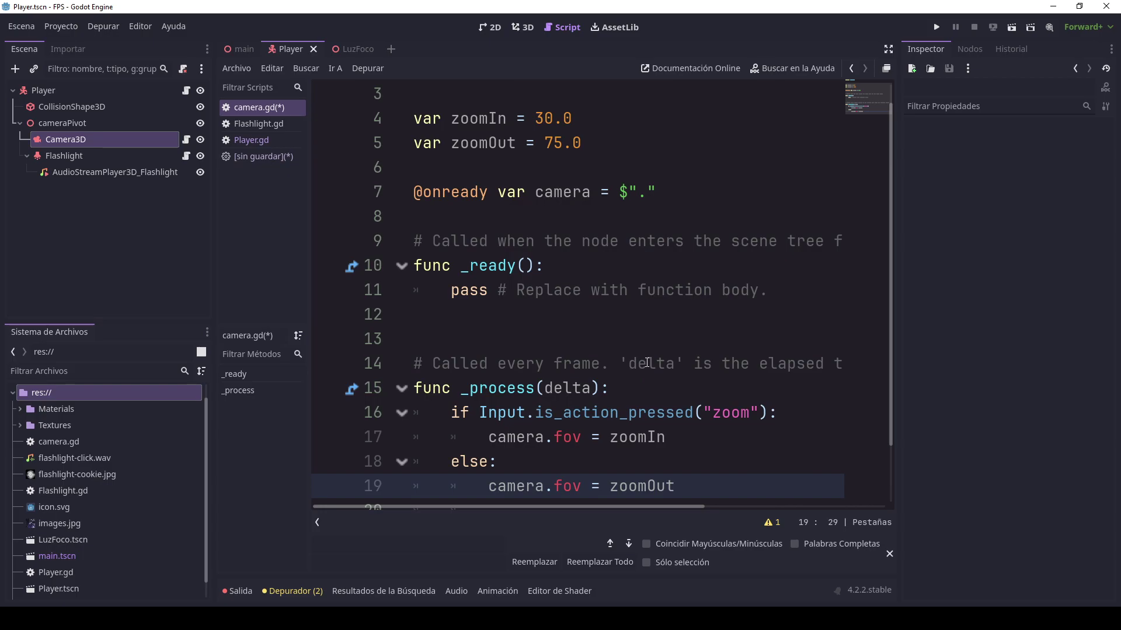
- Save camera.gd
key(ctrl+s)
scroll(654, 363, down, 1)
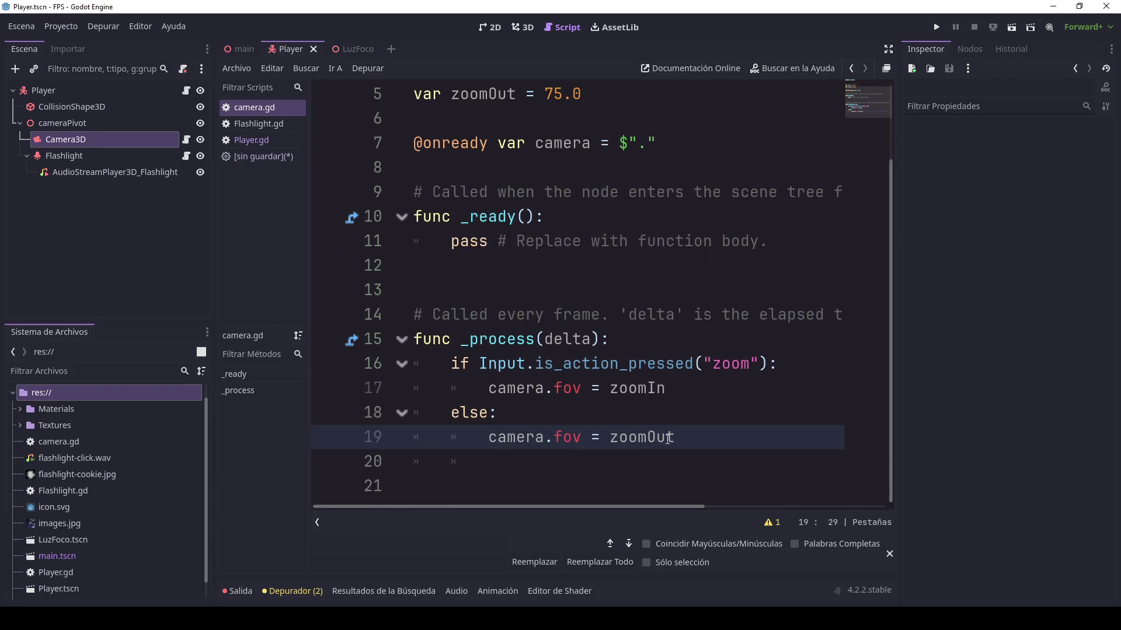
drag(668, 439, 637, 439)
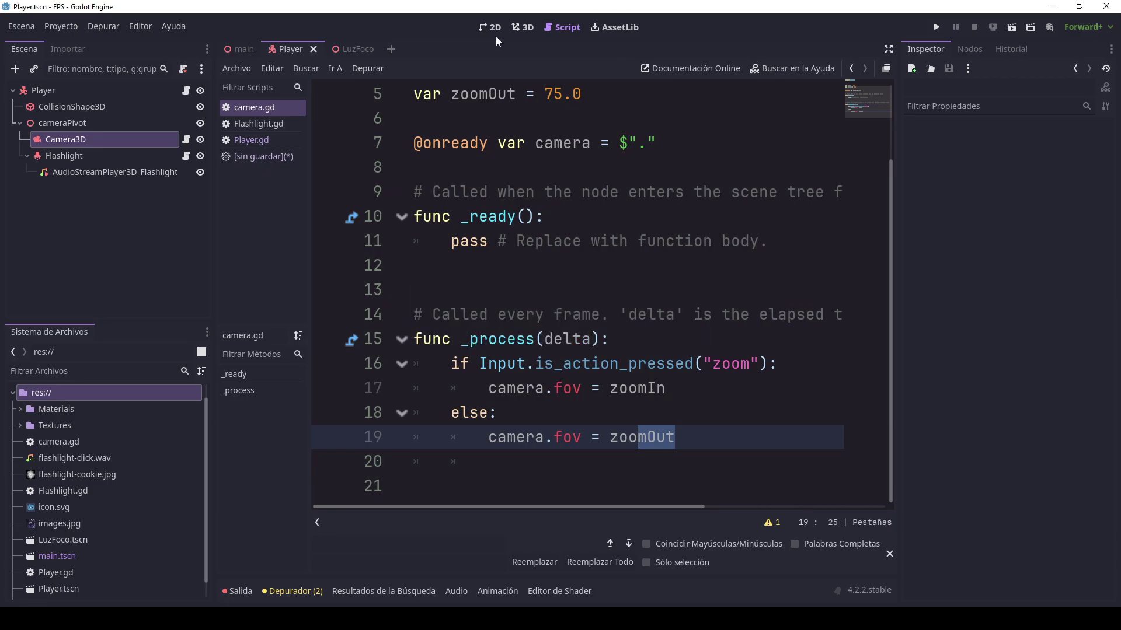
- Switch to the 3D view and run the project to test the zoom
click(528, 27)
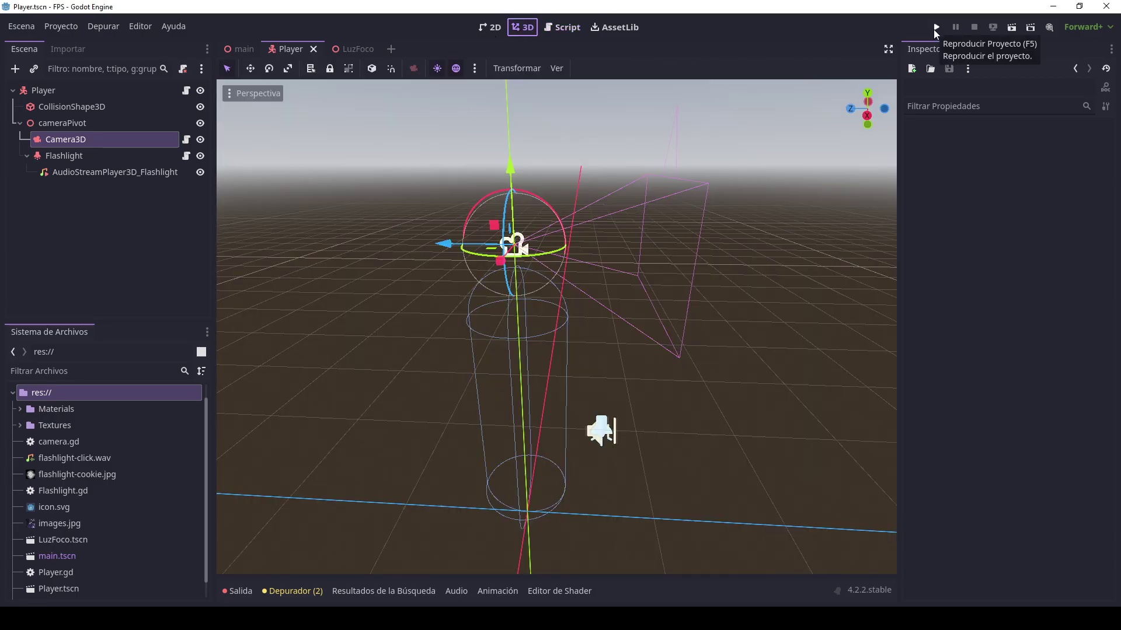
click(935, 28)
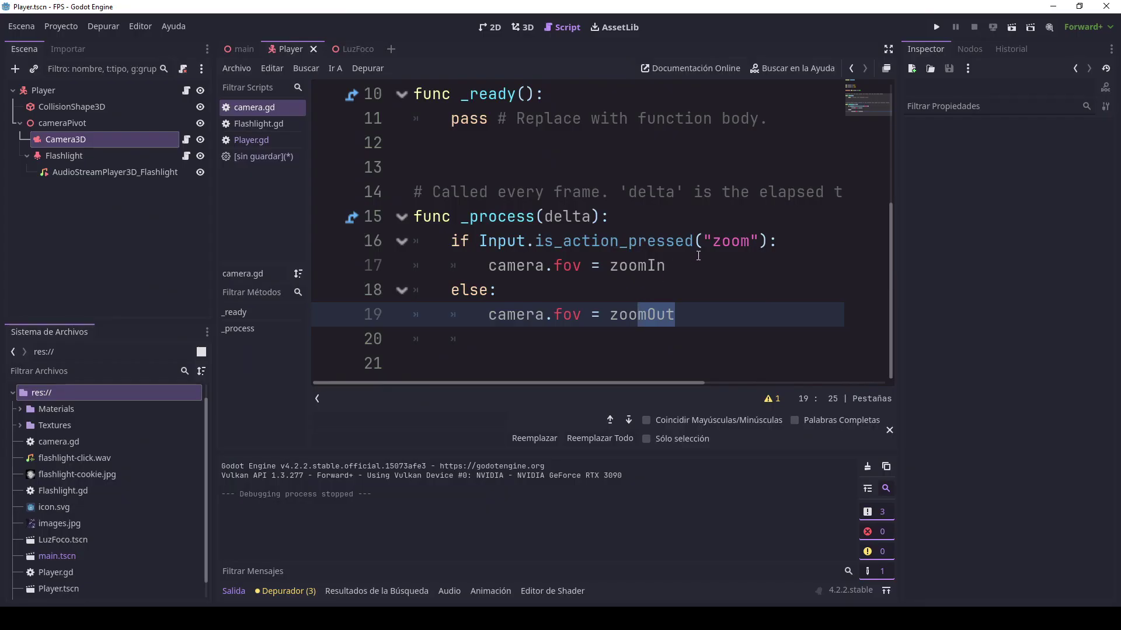
- Replace zoomIn on line 17 with an empty lerpf() call and expand the script editor to full width
click(781, 241)
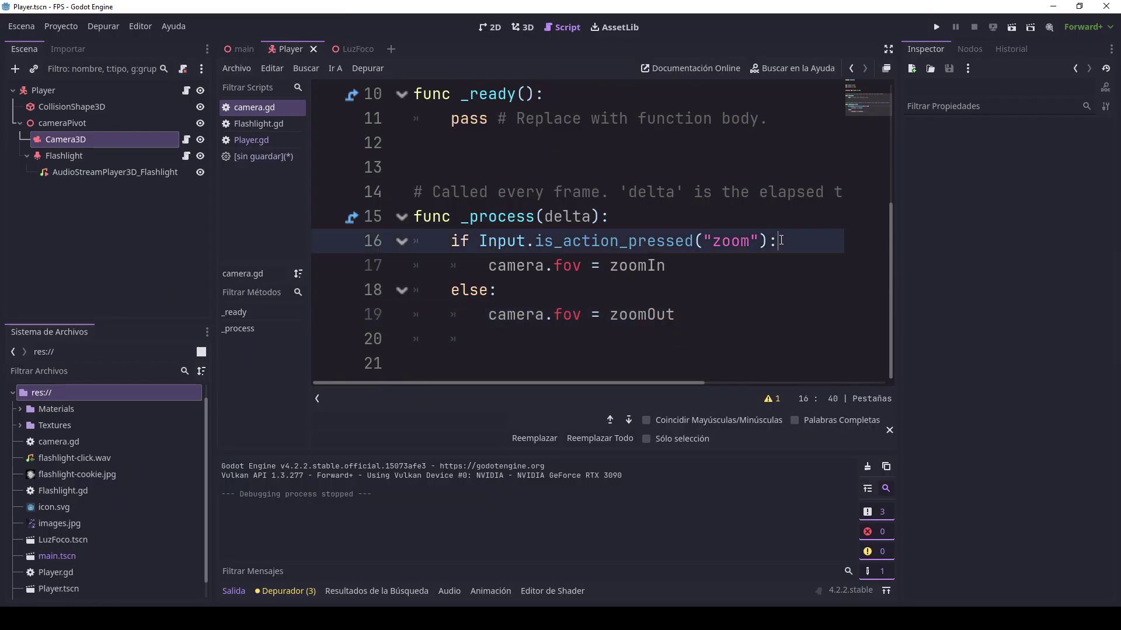
triple_click(677, 269)
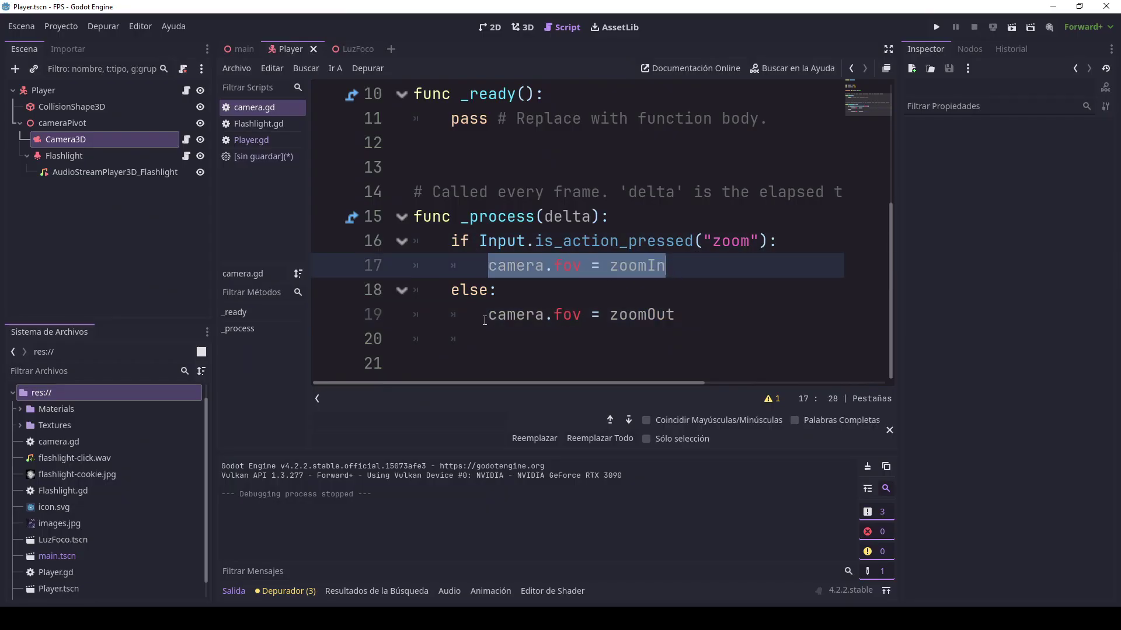
drag(484, 320, 677, 317)
drag(666, 265, 602, 272)
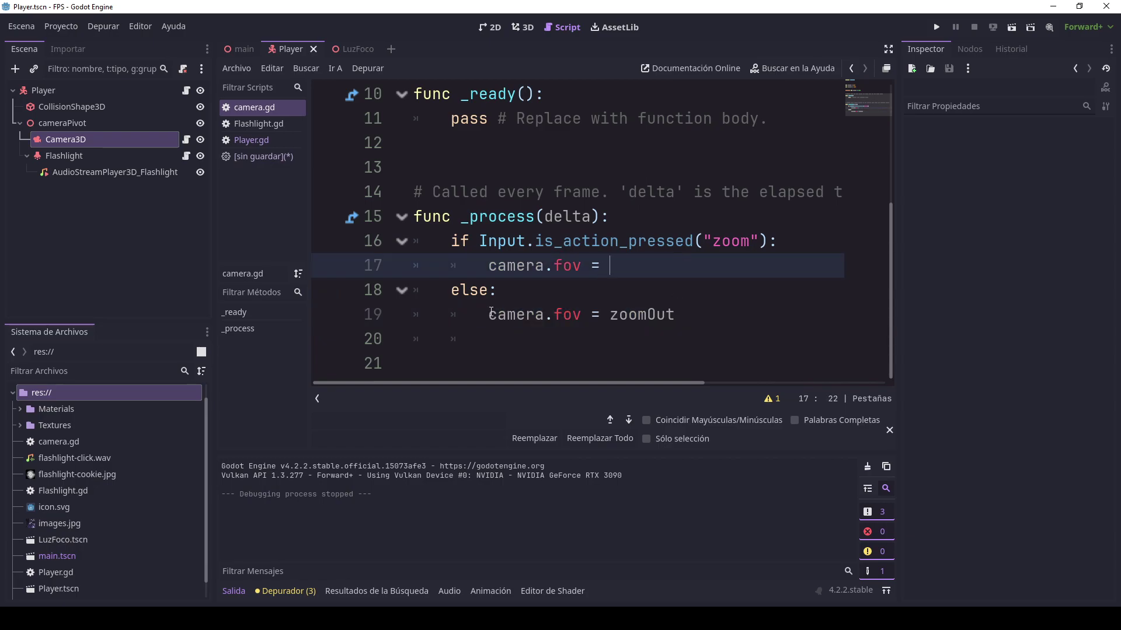
text(lerf)
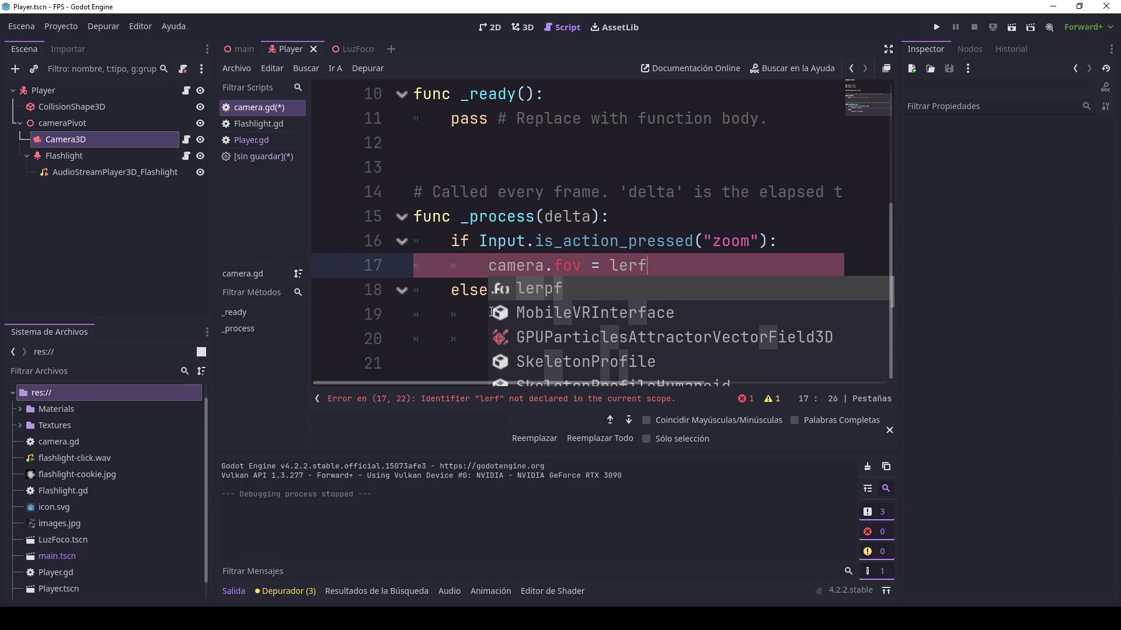
key(BackSpace)
text(p)
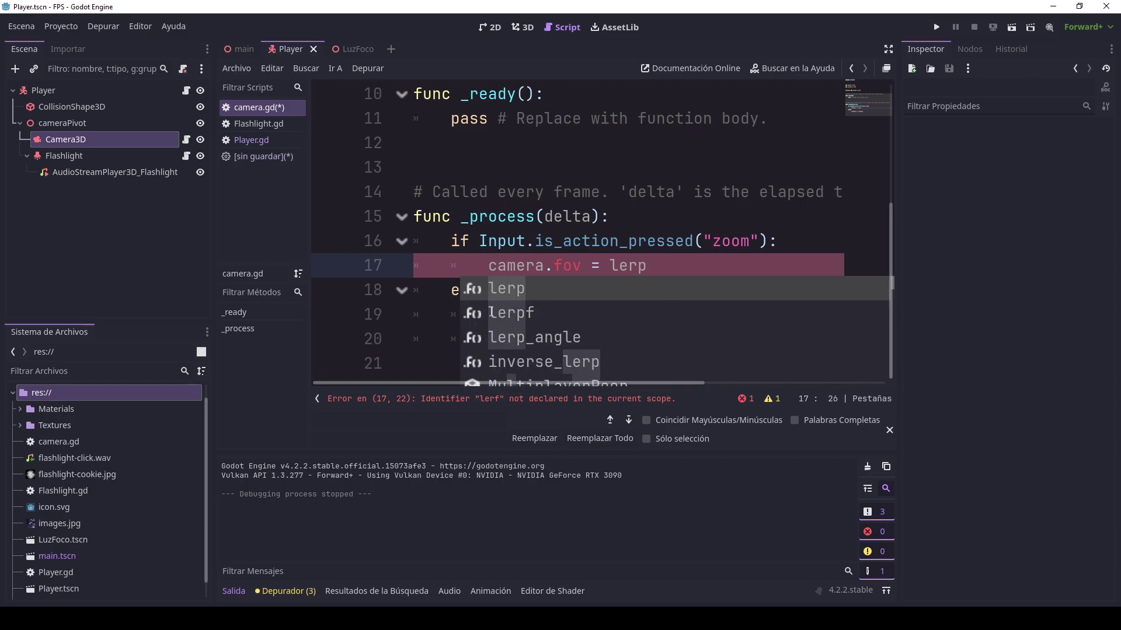
key(Down)
click(491, 312)
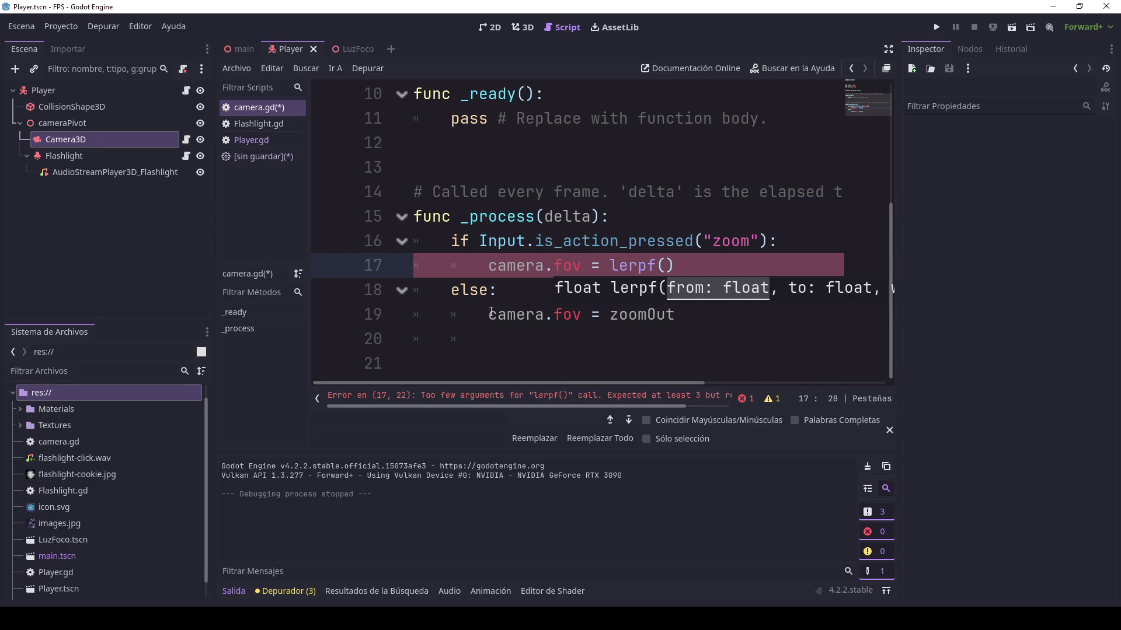
click(886, 50)
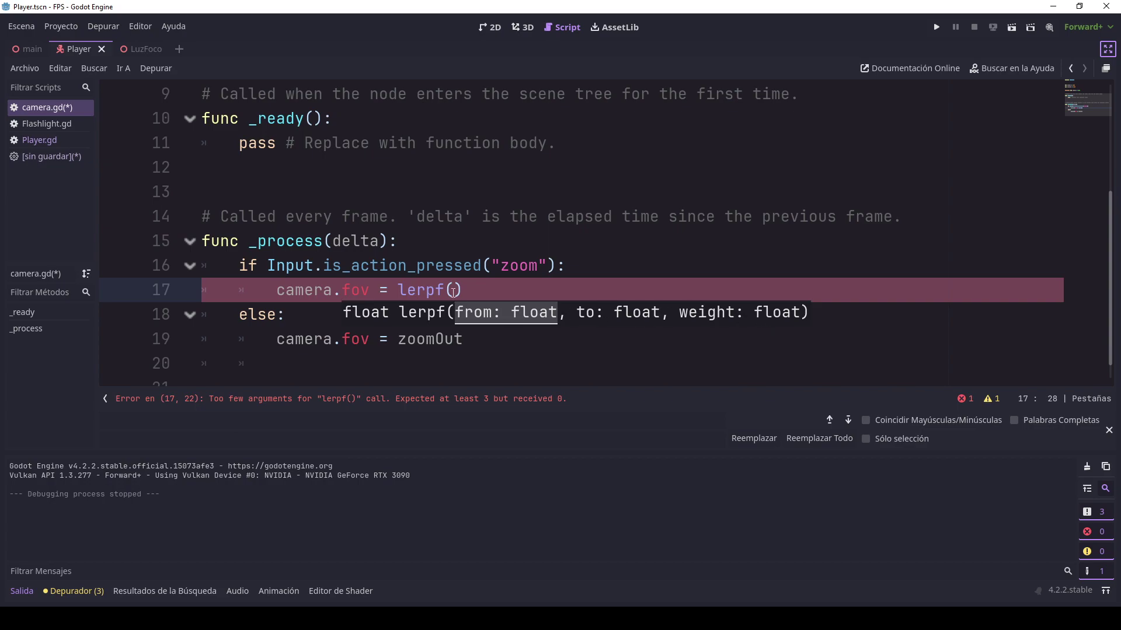
- Fill line 17's lerpf arguments with camera.fov, zoomIn and weight 0.1
key(Escape)
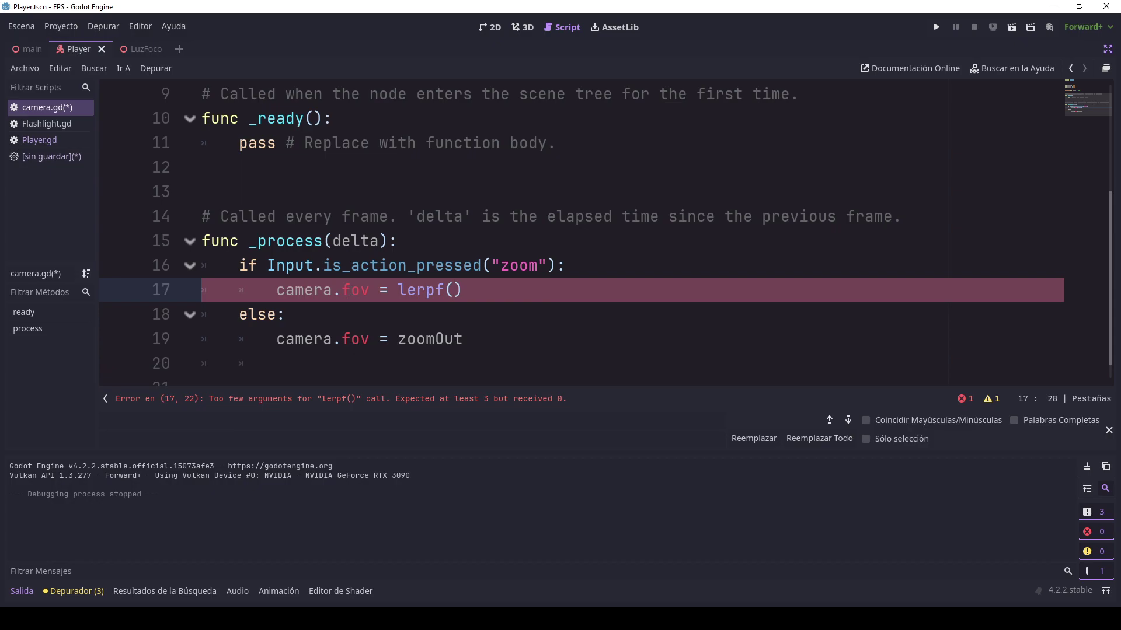
text(camera)
text(.fov)
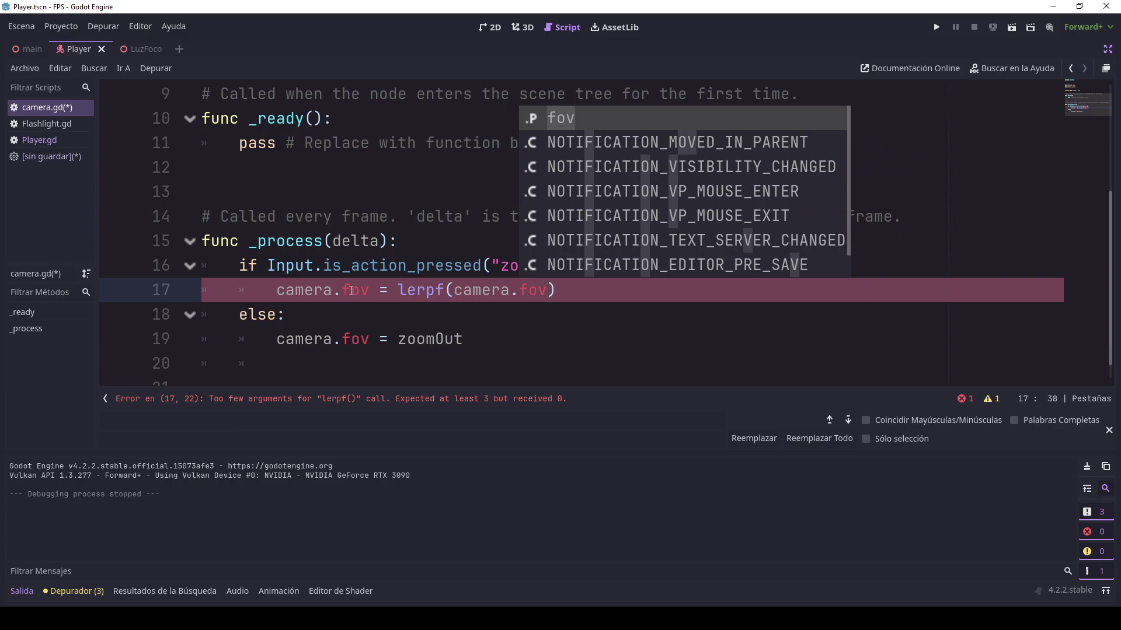
text(, )
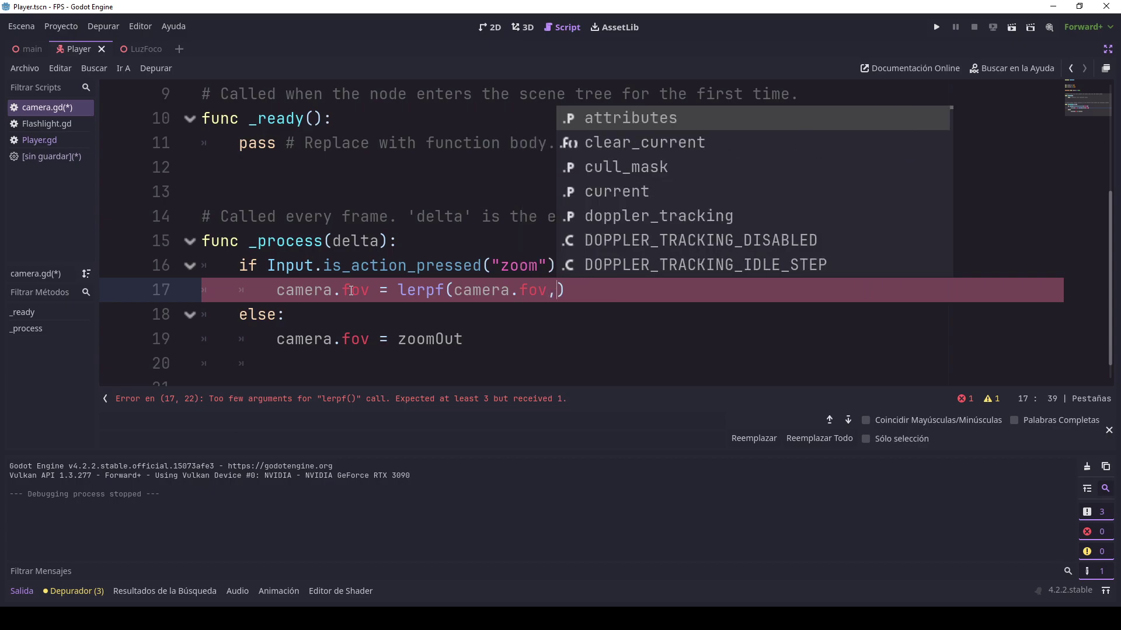
text(zoom)
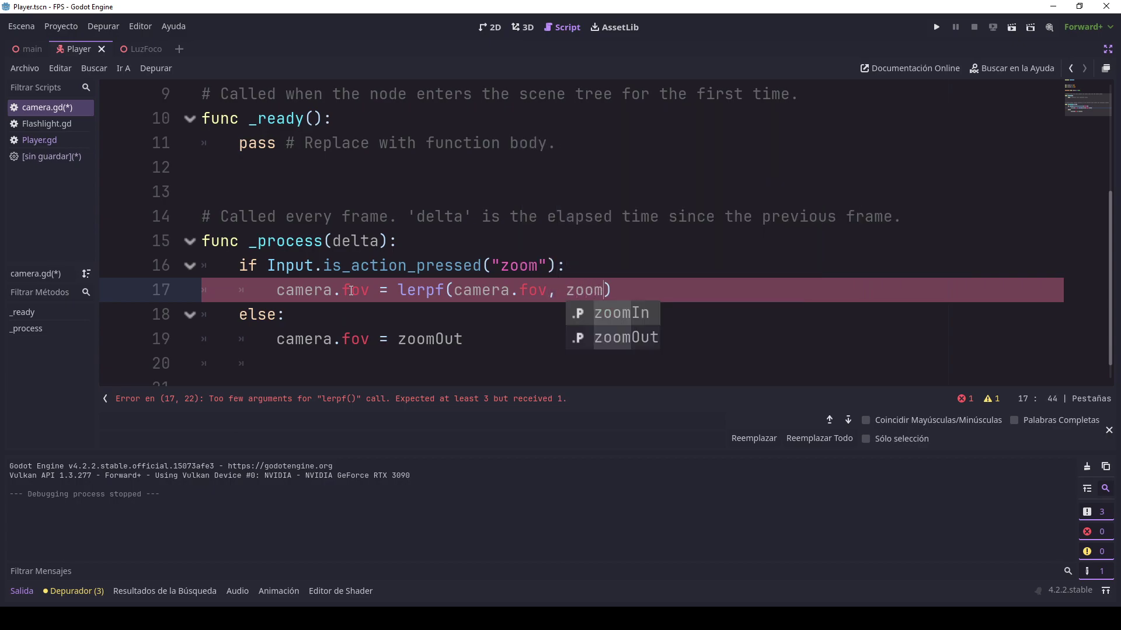
key(Return)
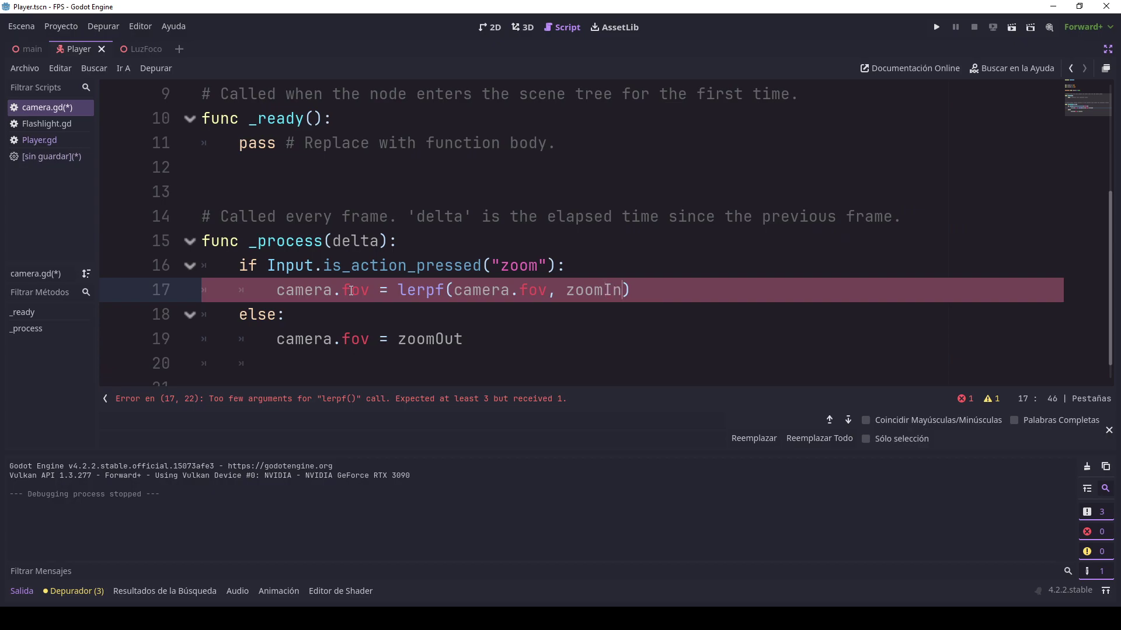
text(, 0.1)
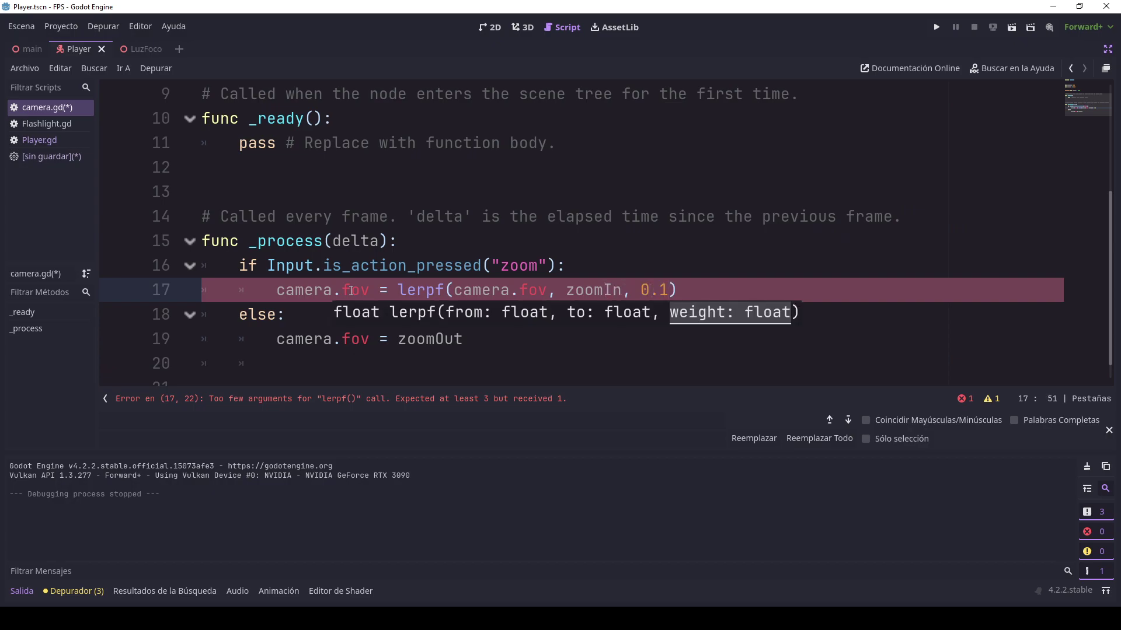
click(473, 339)
- Change line 19 to camera.fov = lerpf(camera.fov, zoomOut, 0.1) and save the script
double_click(418, 337)
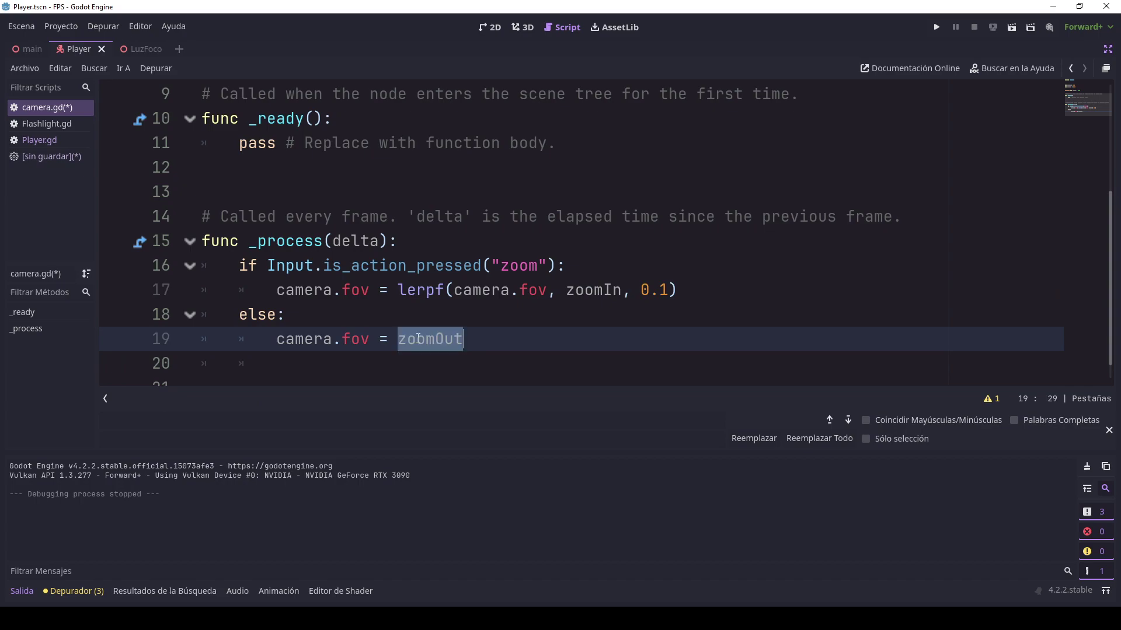
key(BackSpace)
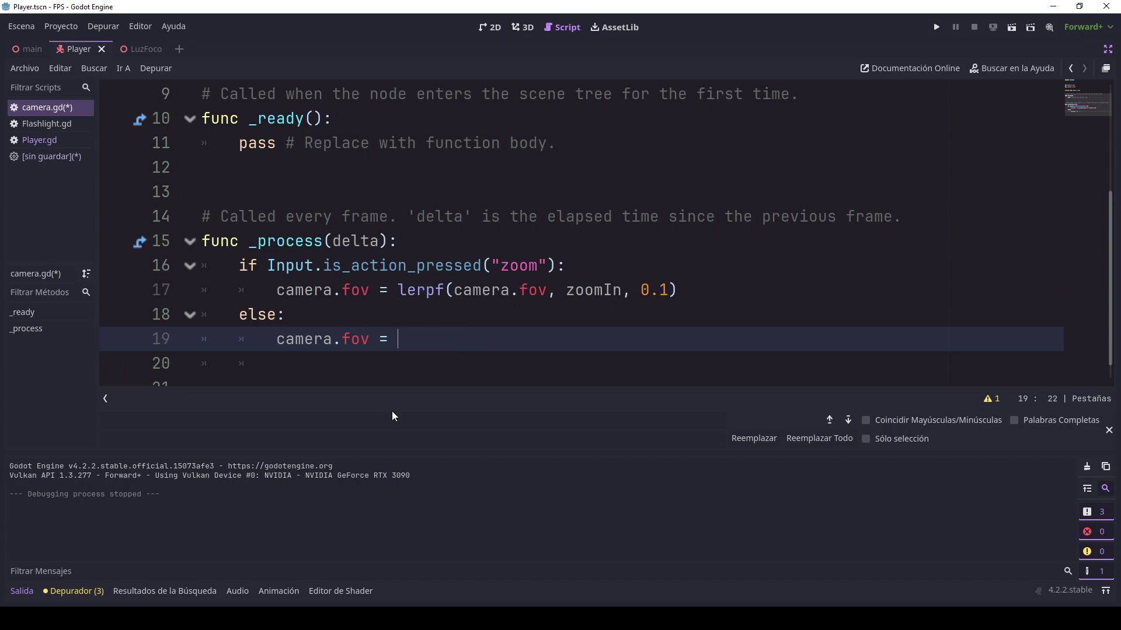
text(lerf)
key(BackSpace)
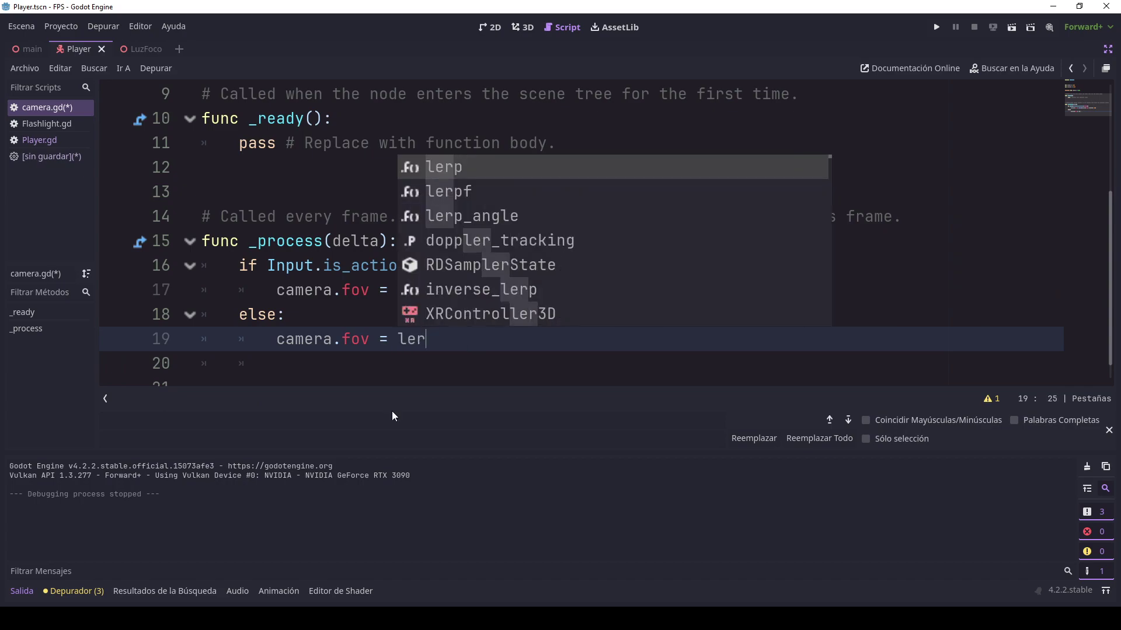
key(Down)
key(Return)
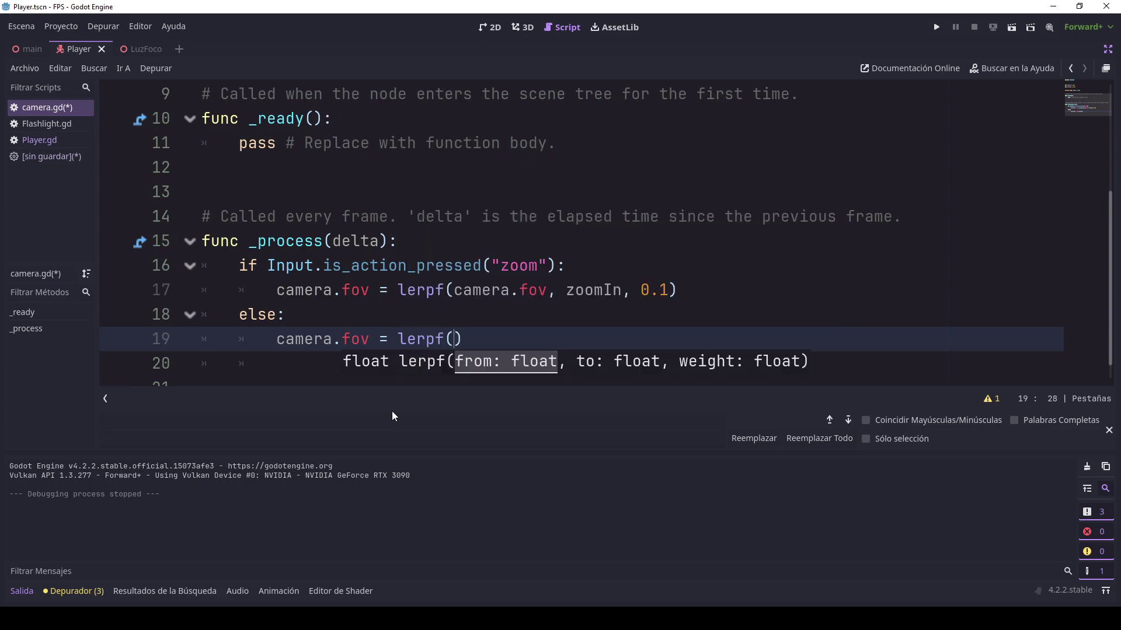
text(cam)
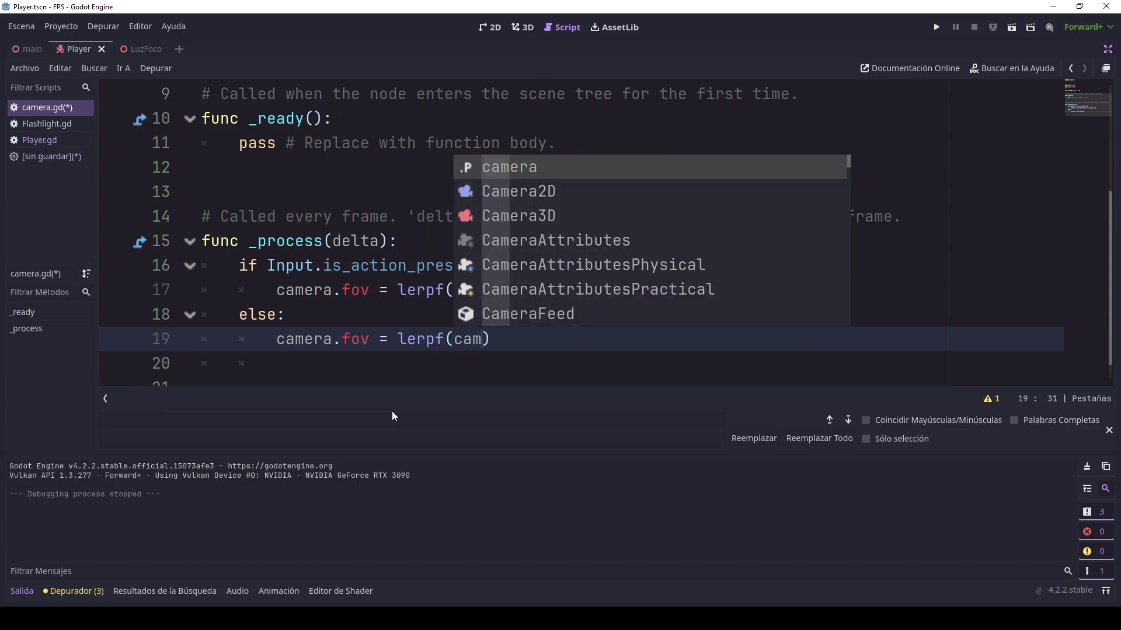
text(era)
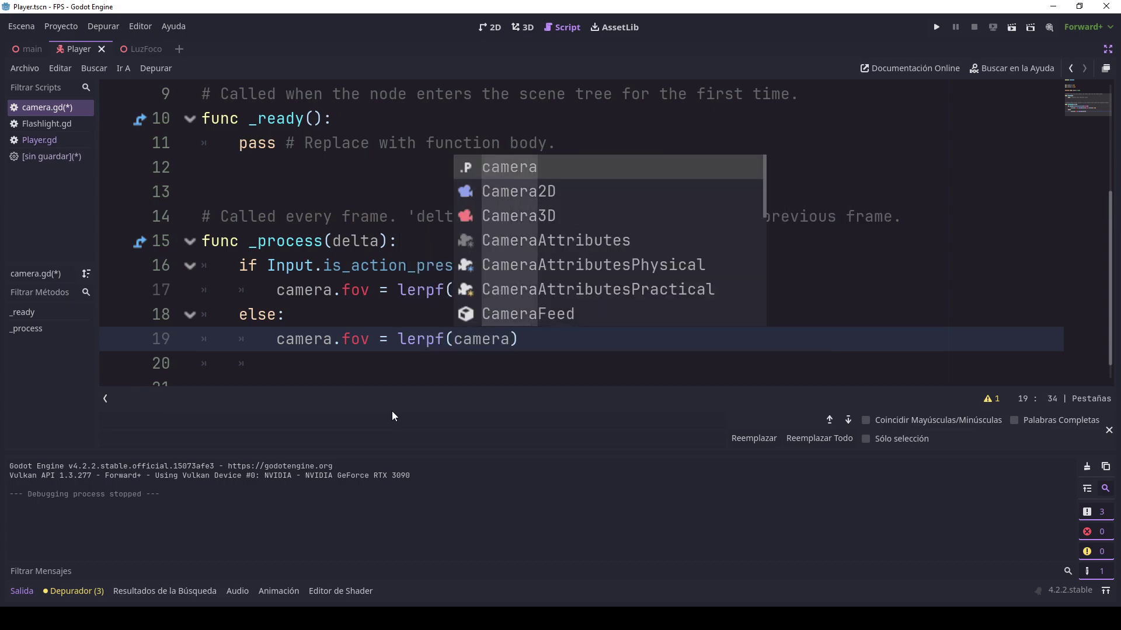
text(.fov)
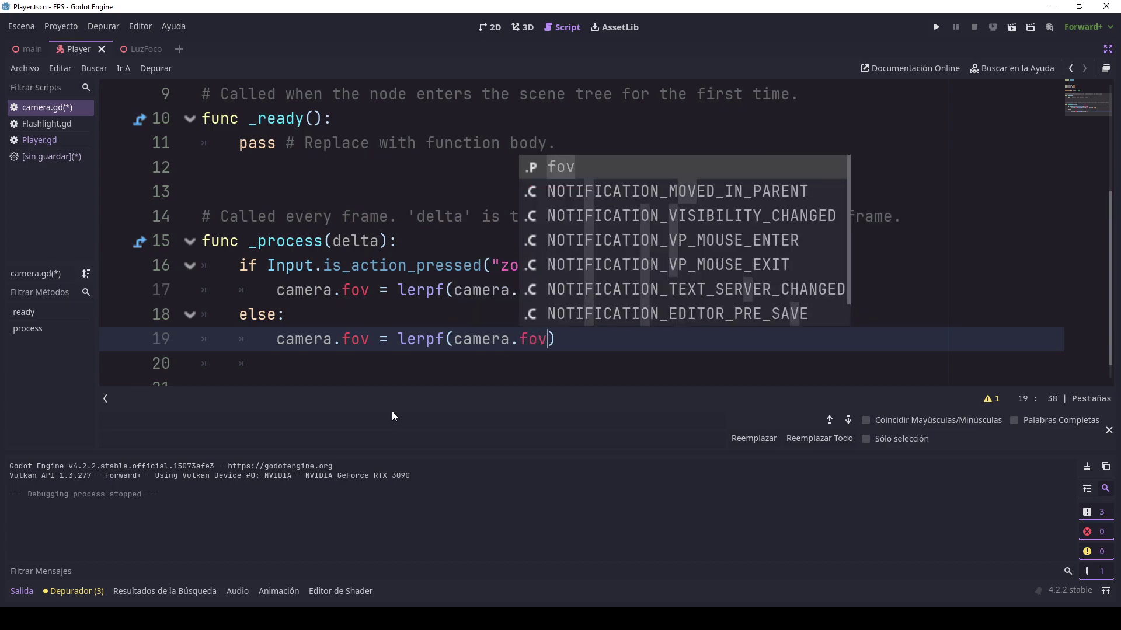
text(, zom)
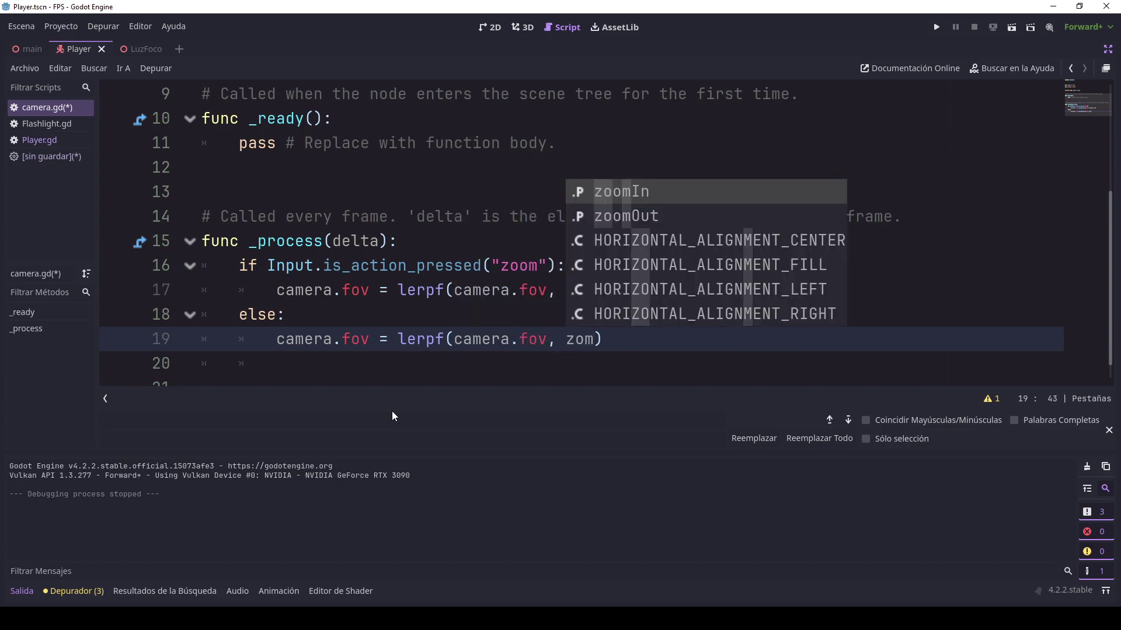
key(Down)
key(Return)
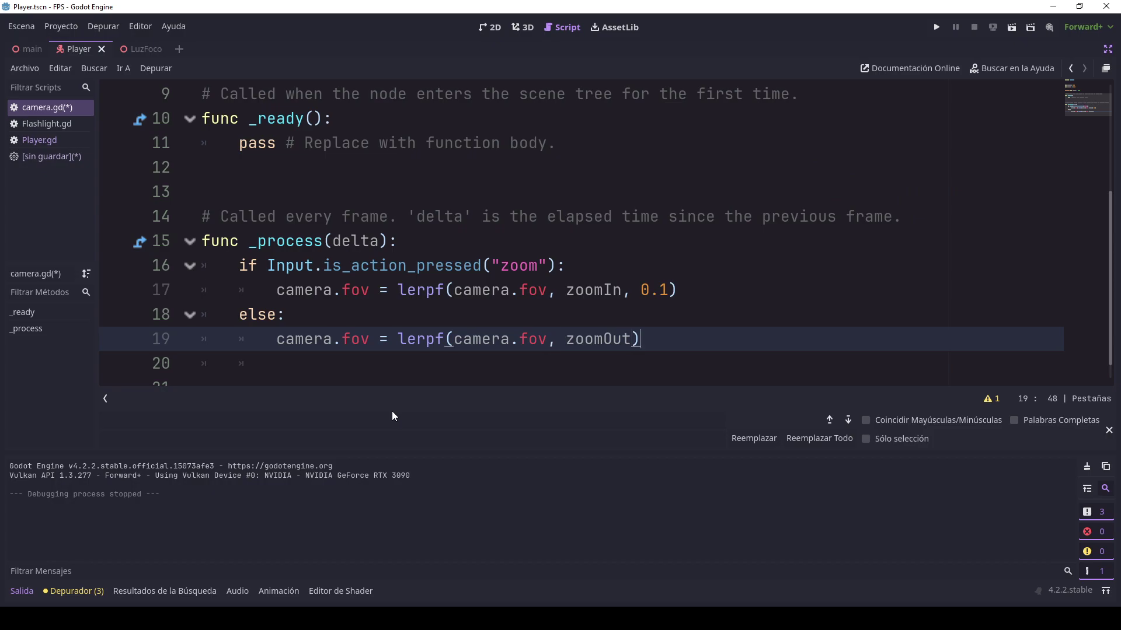
text(, 0.1)
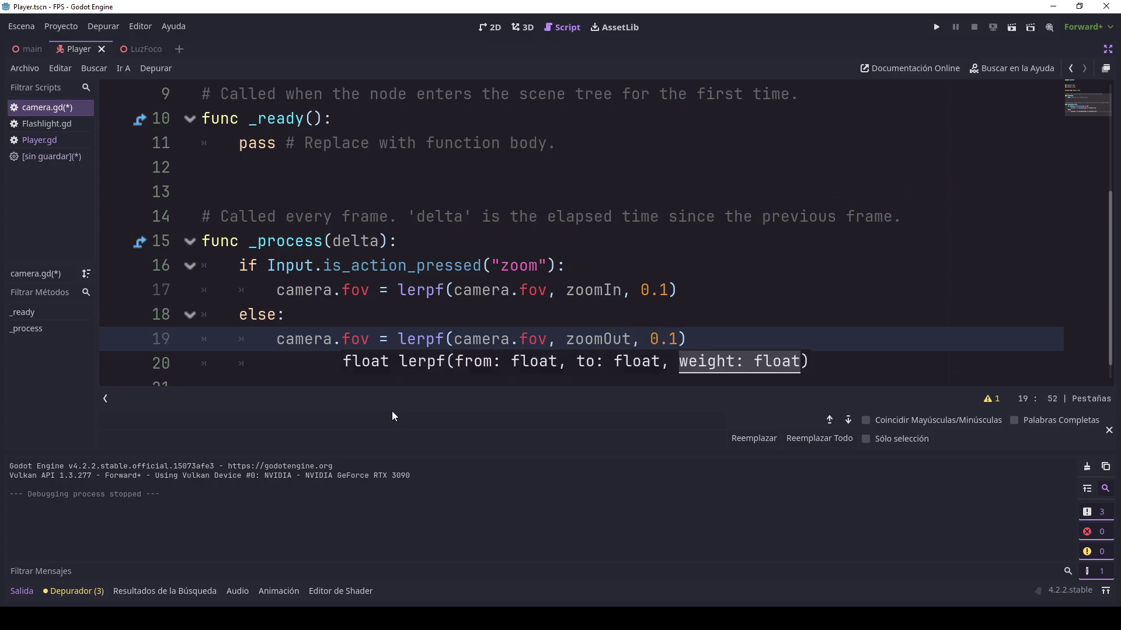
key(ctrl+s)
- Review line 17's lerpf arguments and select its 0.1 weight
click(324, 308)
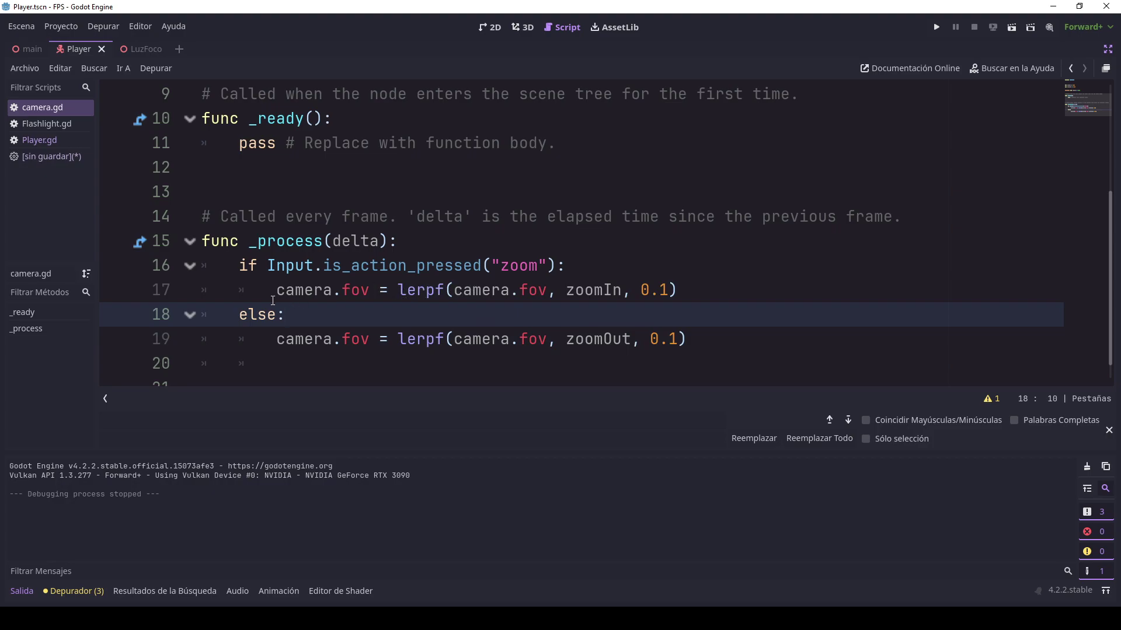
drag(277, 290, 369, 290)
click(458, 290)
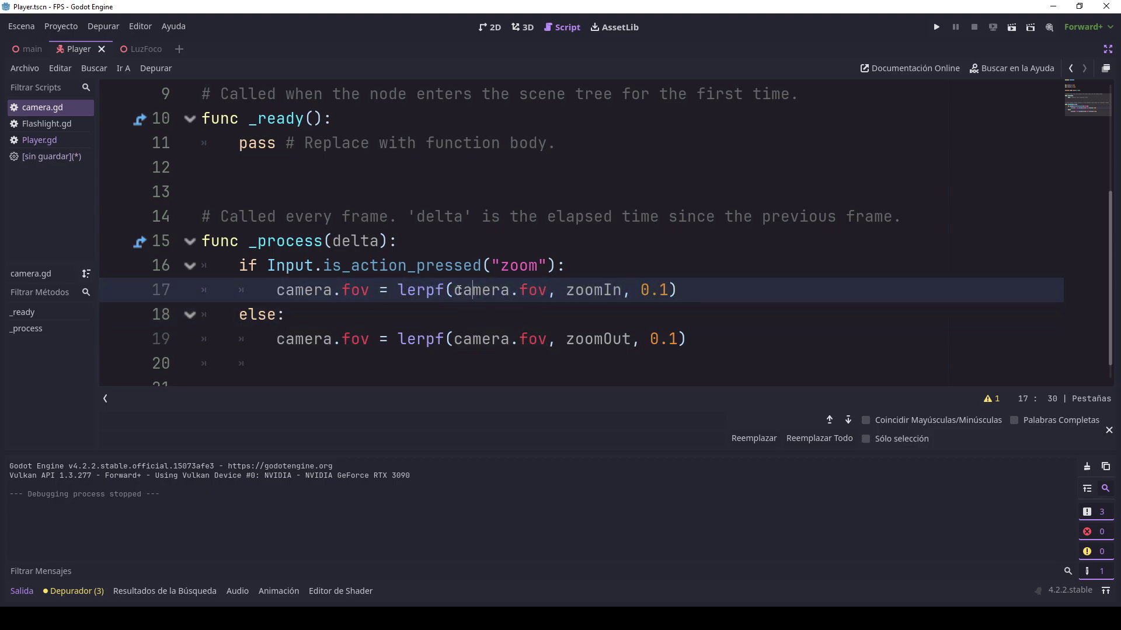
drag(454, 290, 633, 293)
click(562, 291)
click(666, 287)
key(shift+Left)
key(shift+Left)
key(shift+Left)
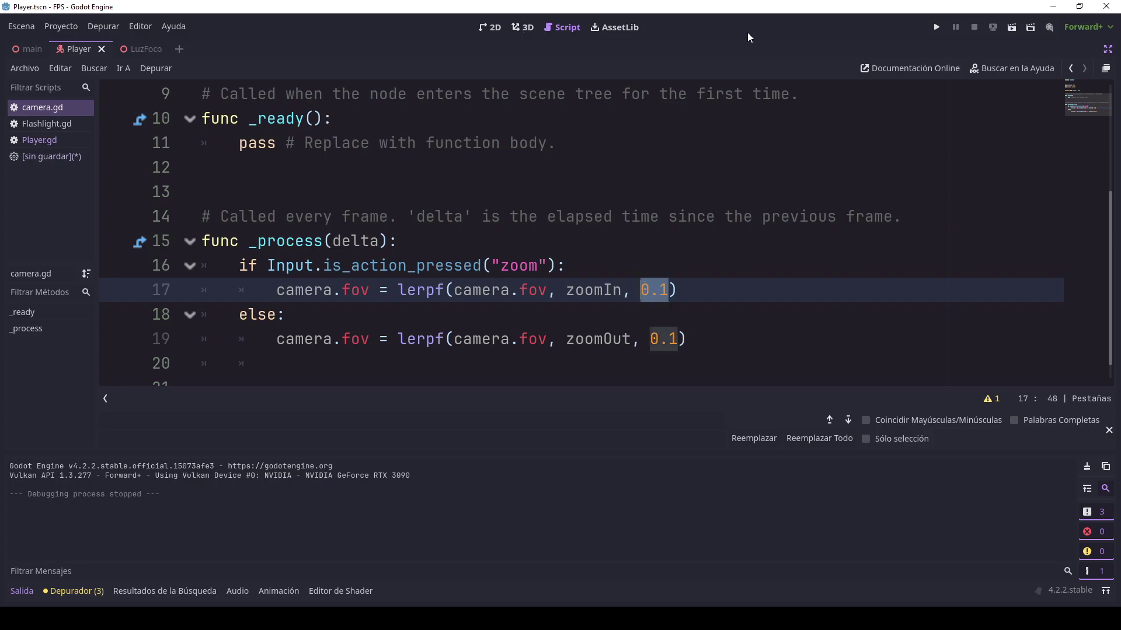
- Restore the scene, file system and inspector panels and run the project with 0.1 smoothing
click(1104, 53)
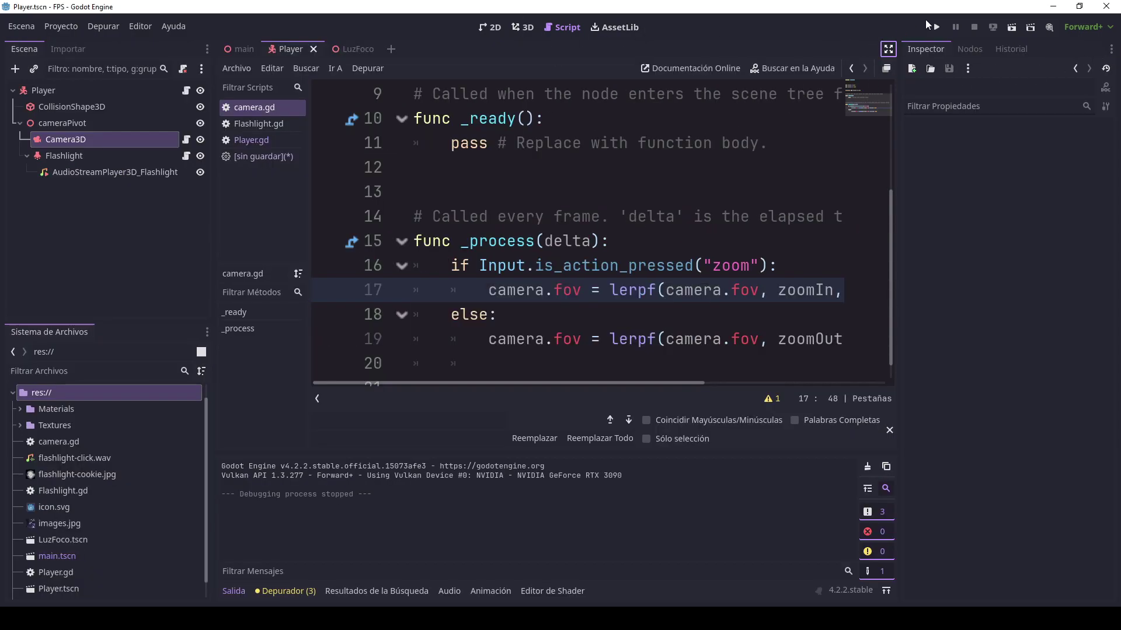
click(936, 26)
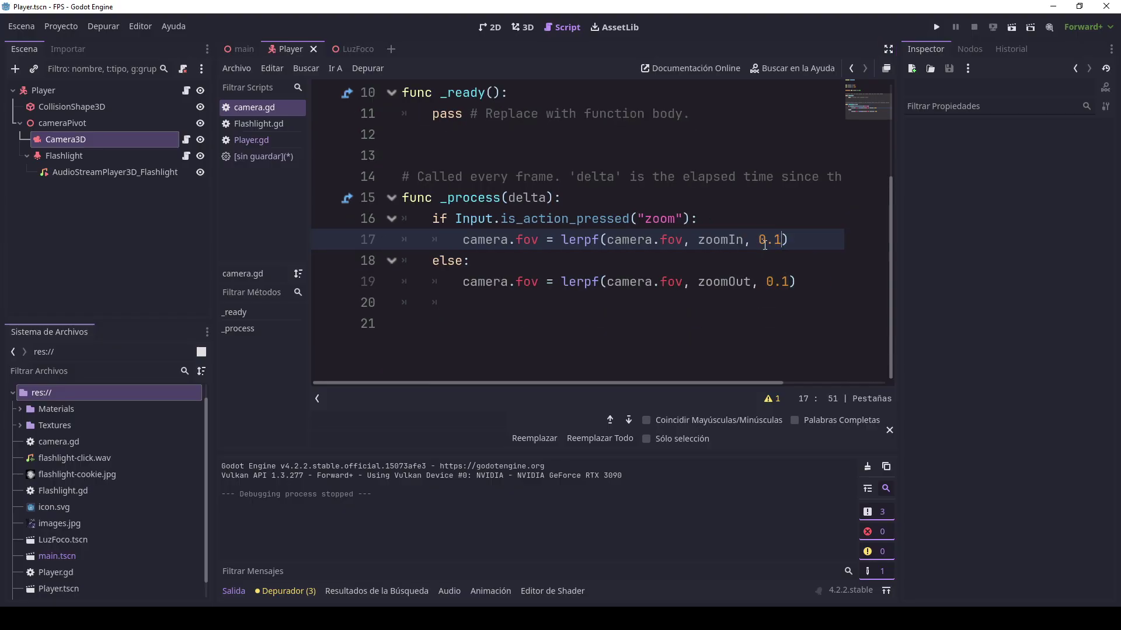
- Change the lerpf weights on lines 17 and 19 to 1.0, save, and run the project
key(BackSpace)
key(BackSpace)
key(BackSpace)
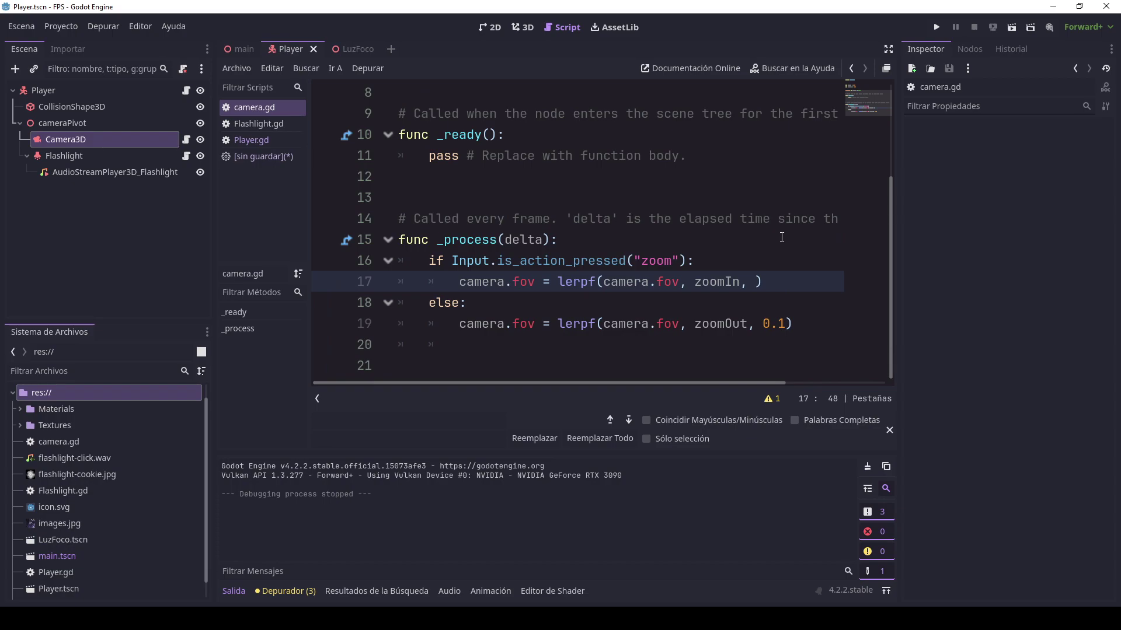
text(1.0)
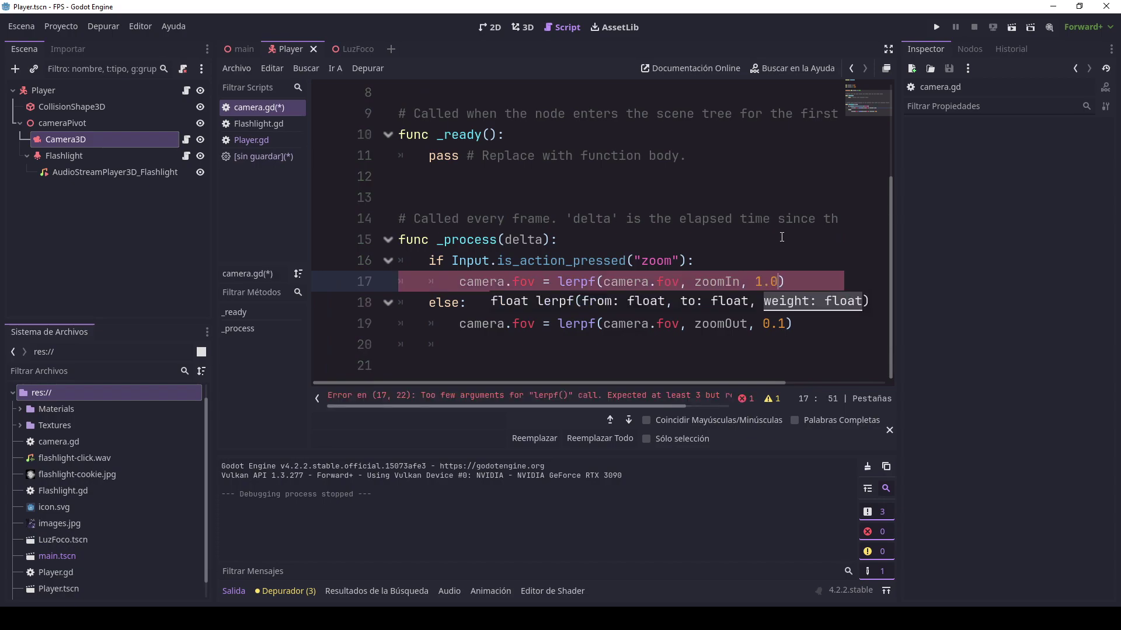
drag(763, 324, 786, 324)
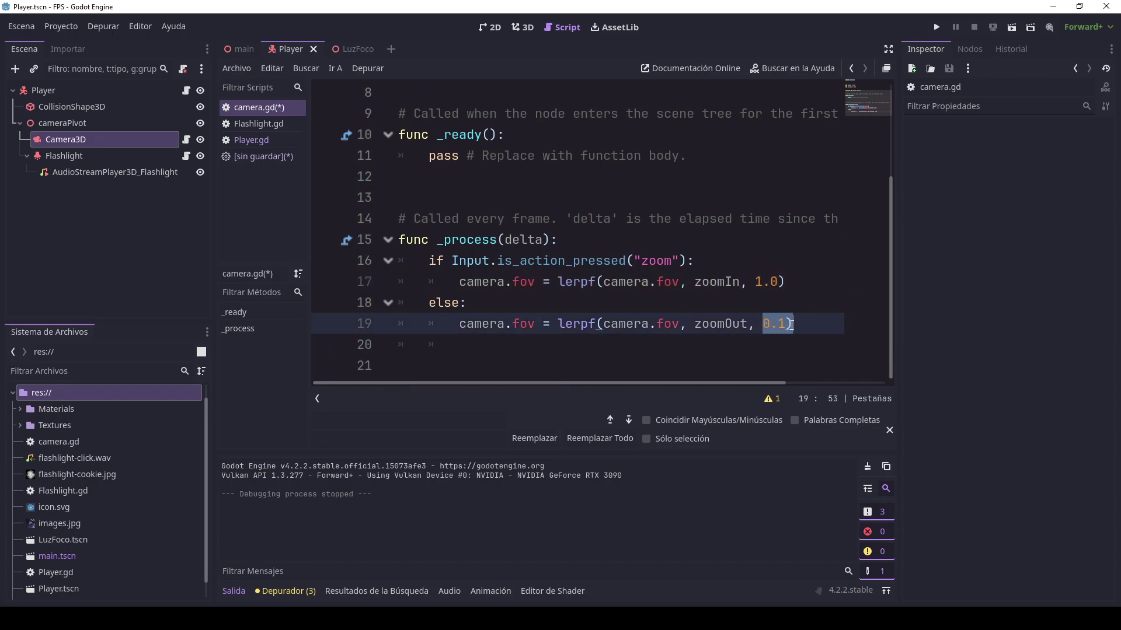
text())
key(ctrl+s)
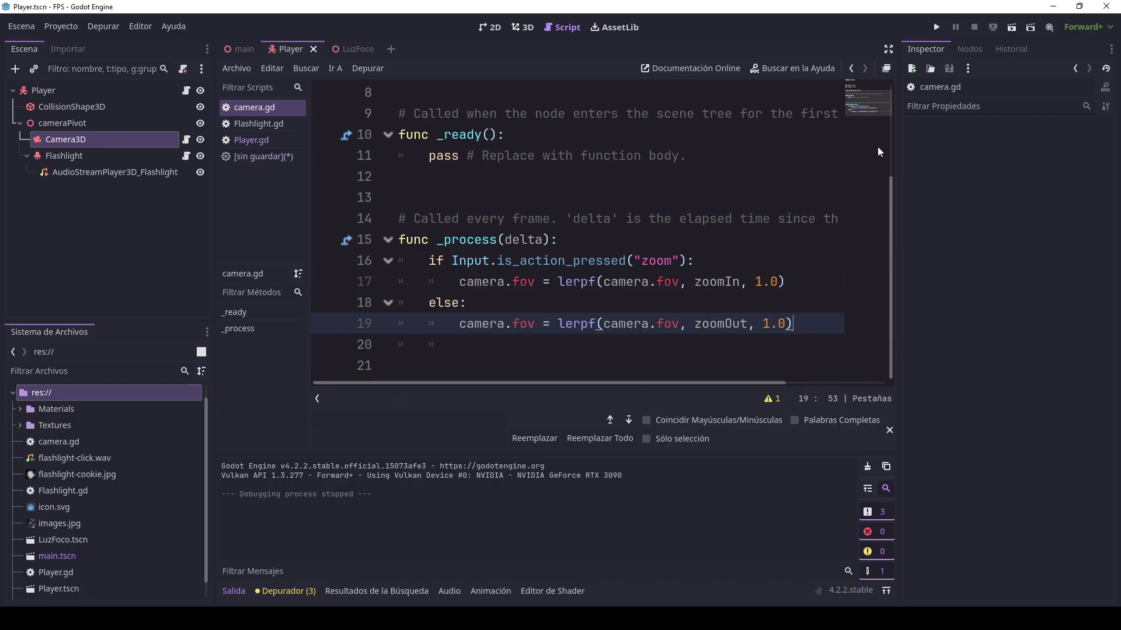
click(936, 27)
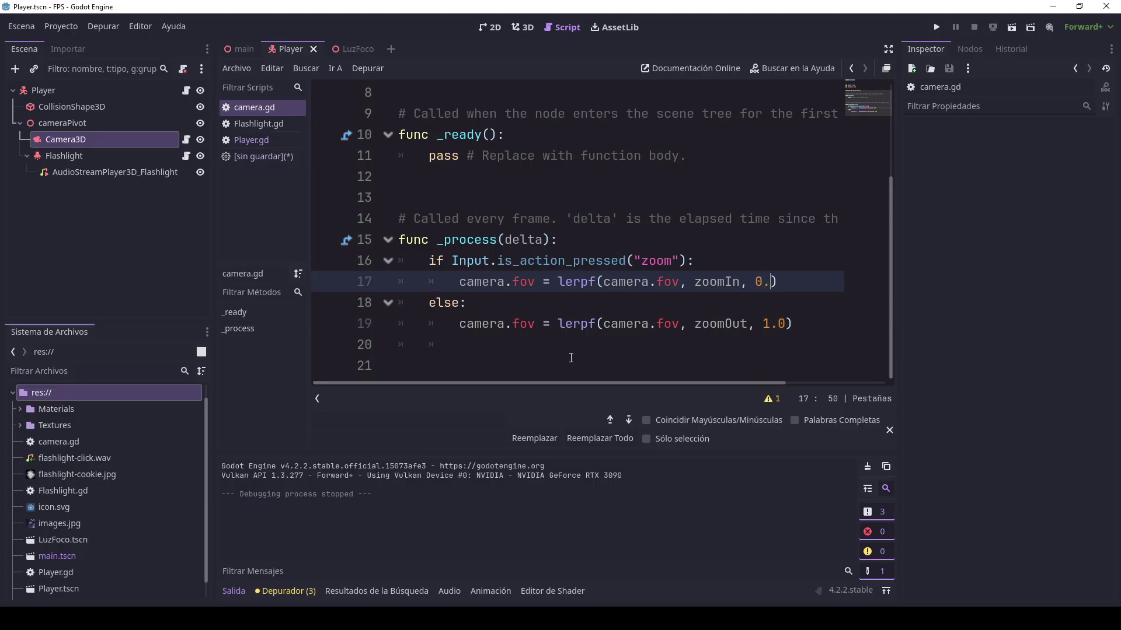
- Lower both lerpf weights to 0.03 and test-run, then change them to 0.08 and save
text(03)
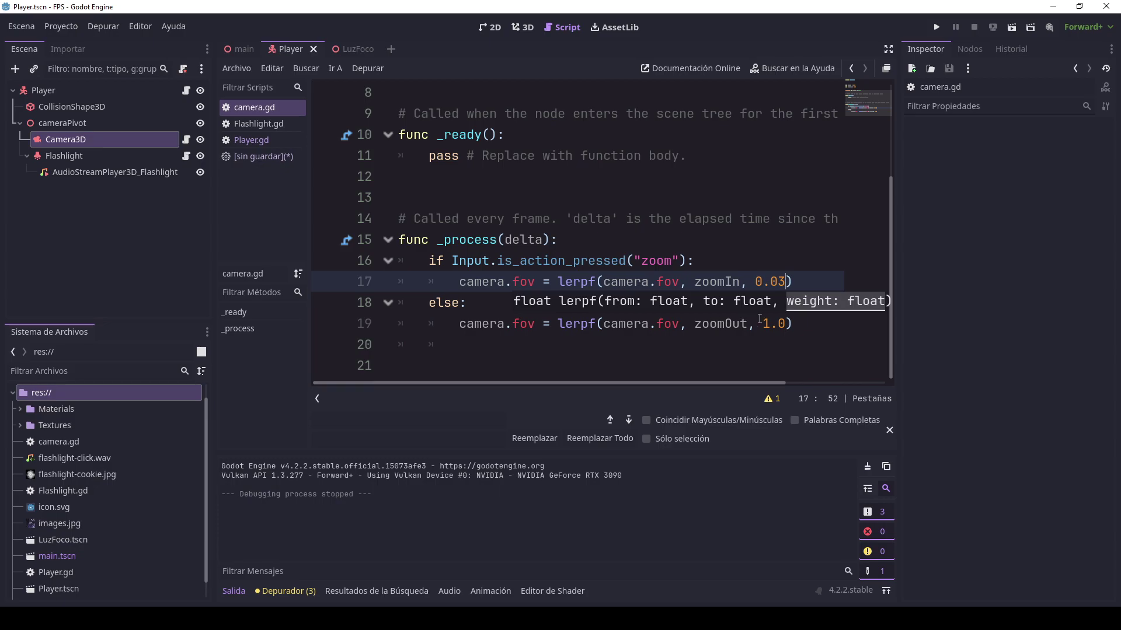
drag(761, 323, 786, 324)
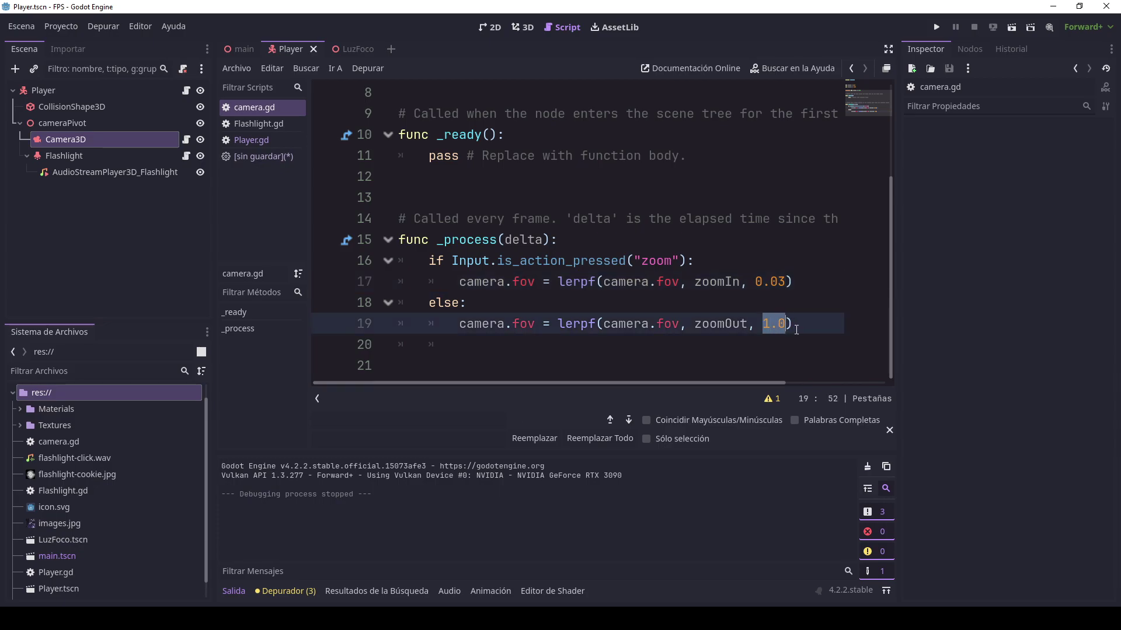
text(.0)
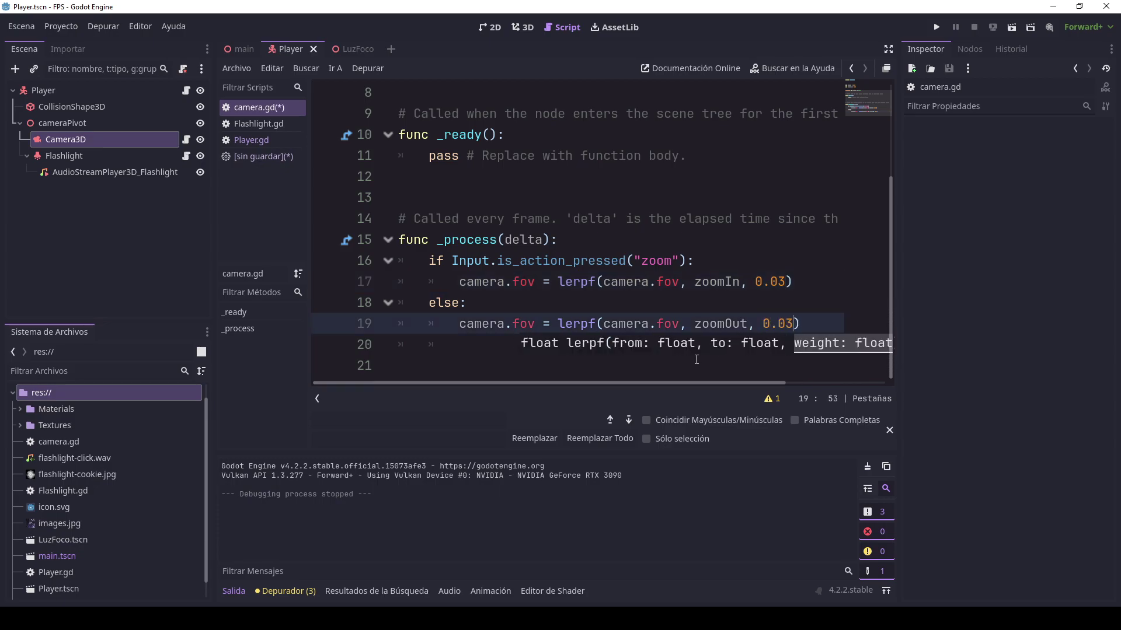
key(ctrl+s)
click(935, 26)
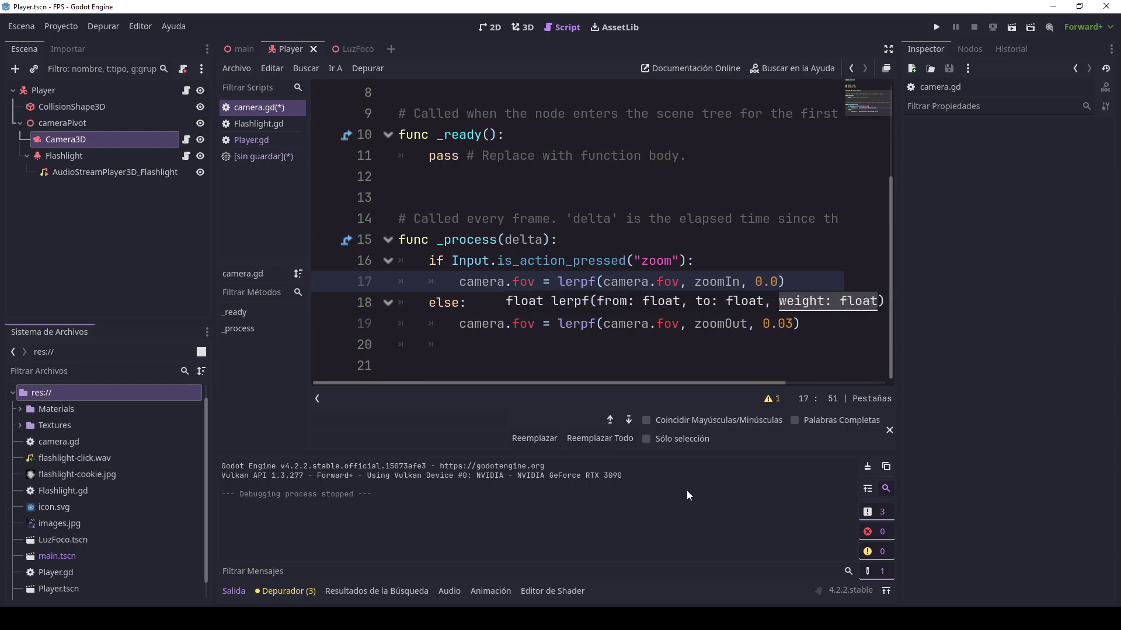
click(782, 330)
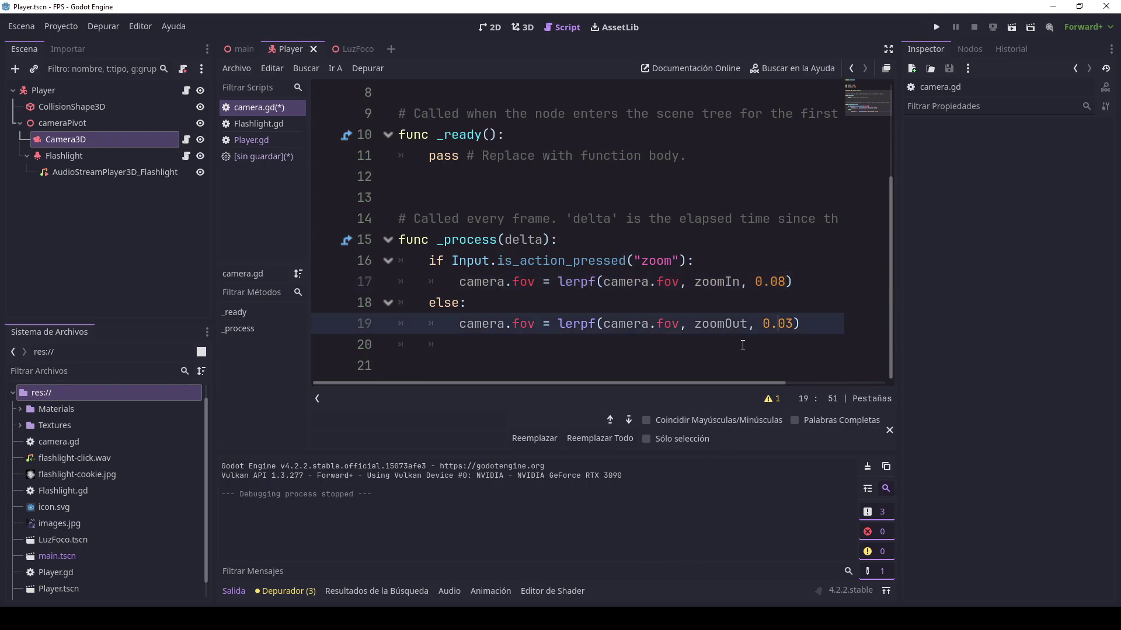
text(8)
key(ctrl+s)
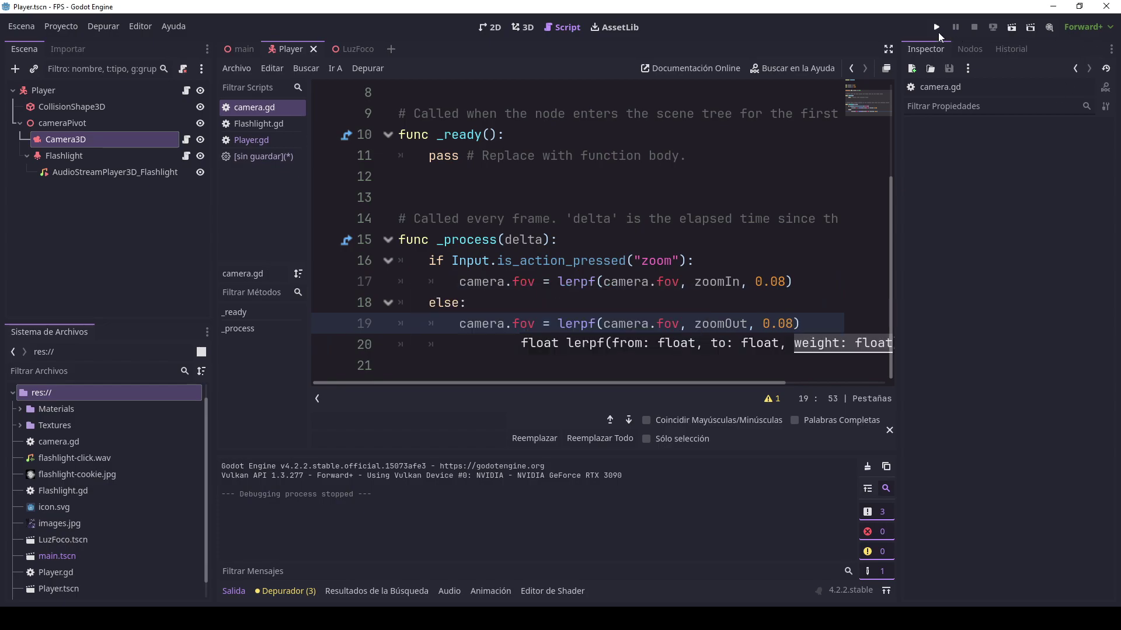
- Run the project again to test the 0.08 smoothed zoom
click(934, 28)
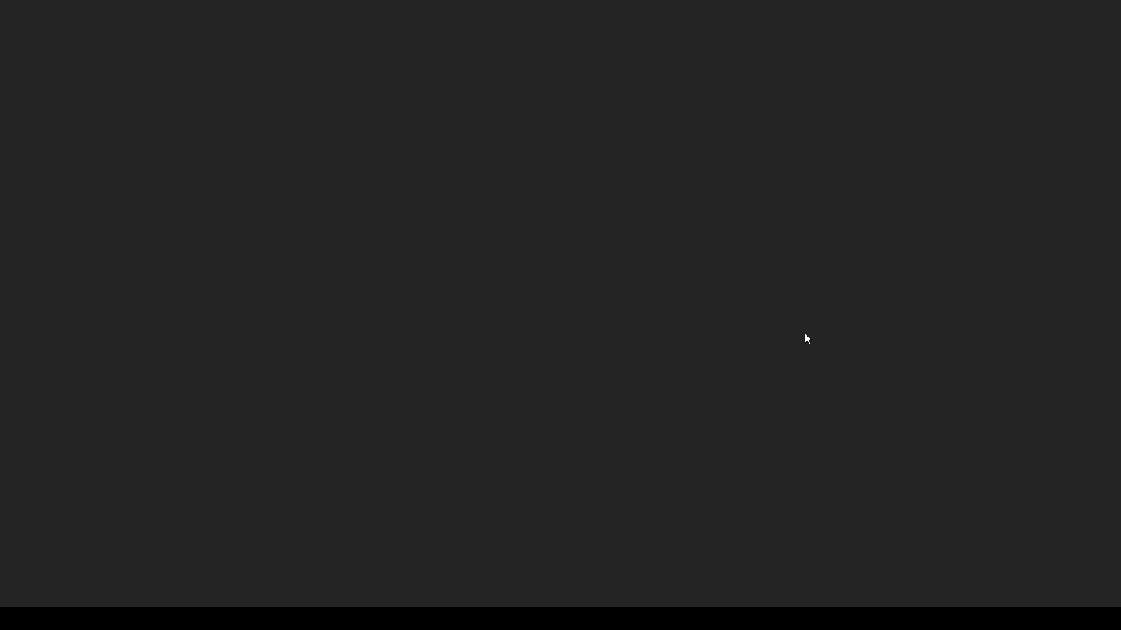